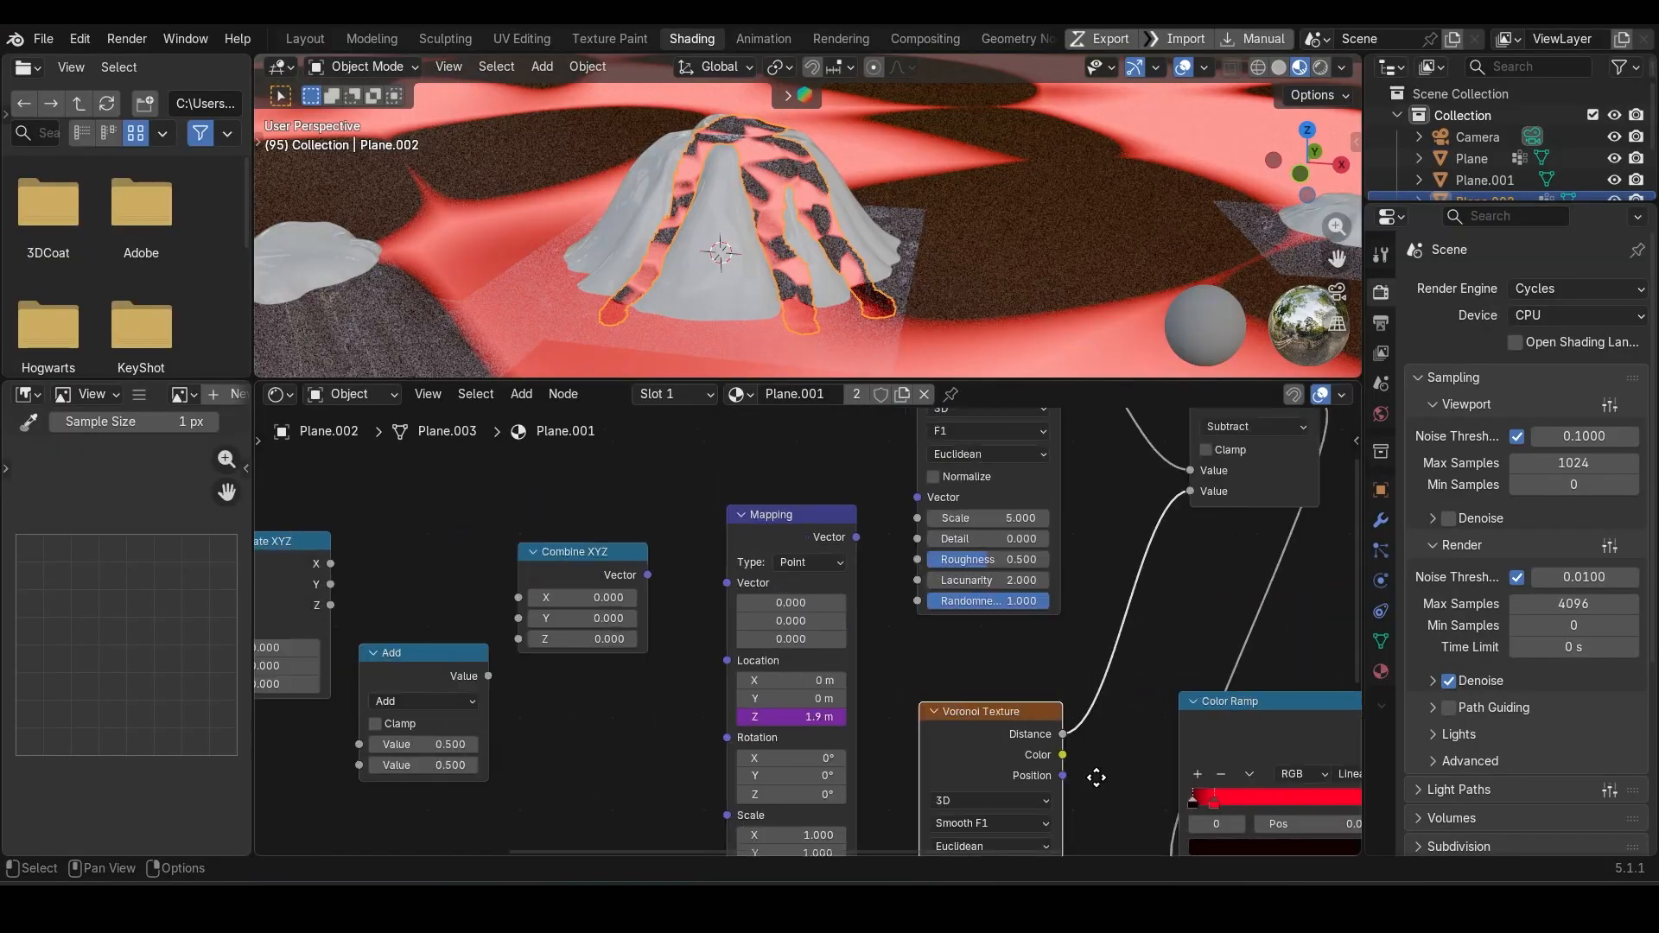
- Connect the Mapping node's Vector output to the Vector inputs of both Voronoi textures, and open the Mapping Z location value for inspection
left_click_drag(812, 701, 875, 656)
middle_click_drag(886, 788, 897, 528)
left_click_drag(819, 439, 893, 776)
scroll(813, 633, "up", 5)
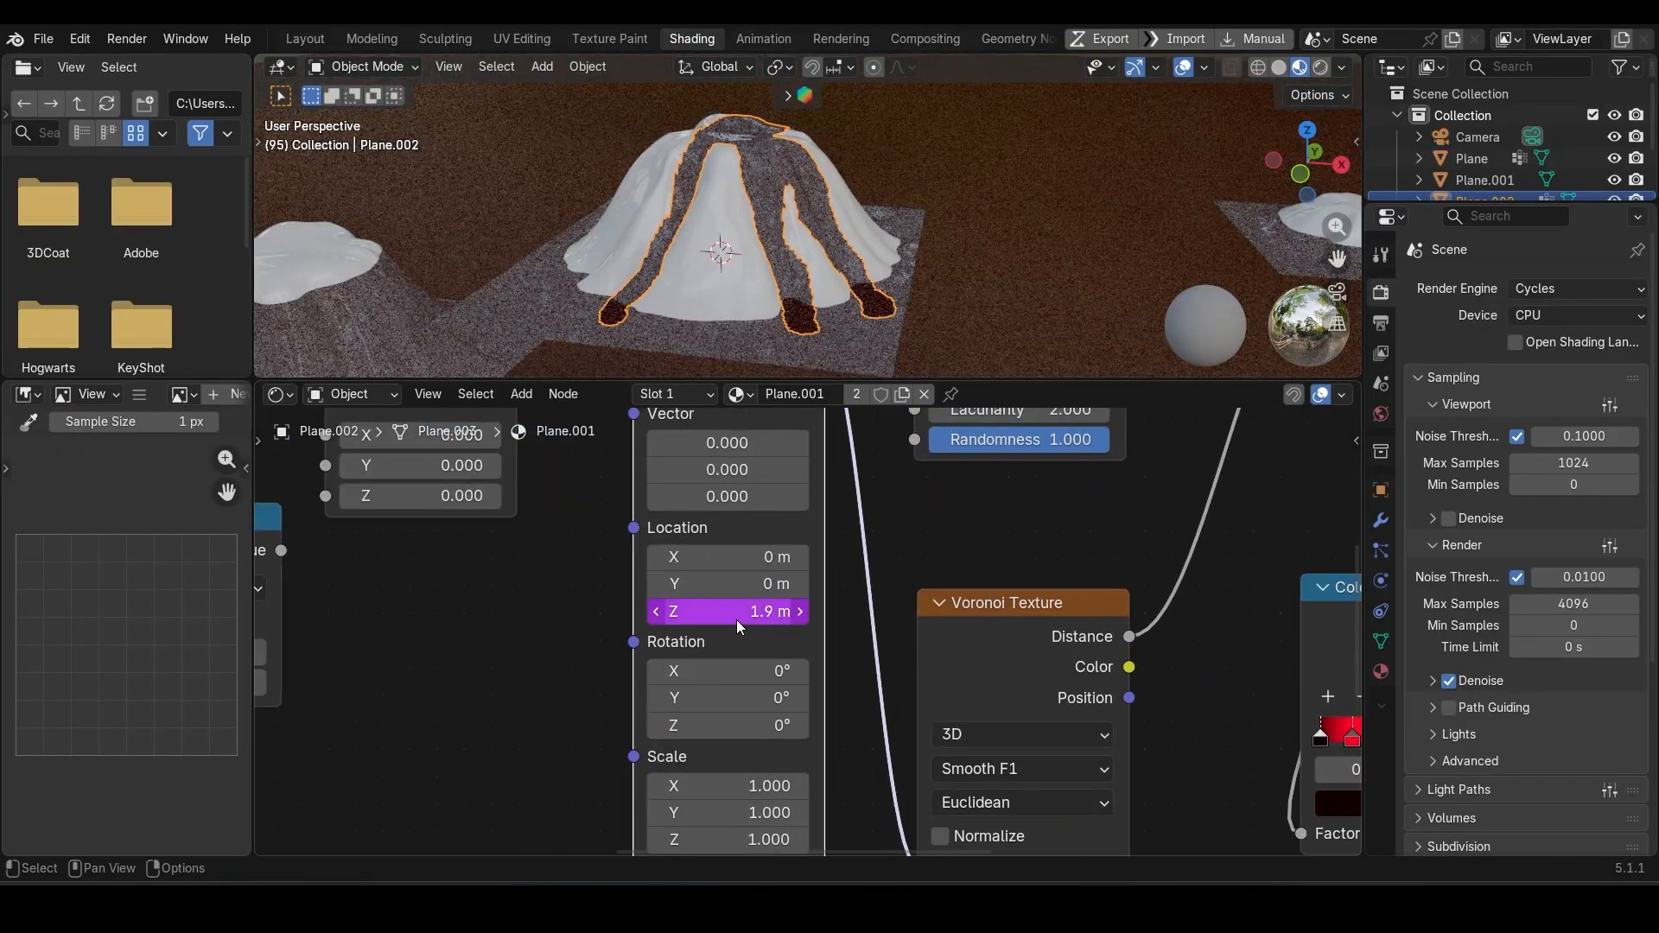
double_click(738, 618)
key("Escape")
- Connect the Texture Coordinate node's Generated output to the Vector input of Separate XYZ
scroll(799, 623, "down", 5)
middle_click_drag(623, 544, 889, 555)
scroll(672, 672, "down", 2)
scroll(459, 495, "up", 1)
middle_click_drag(459, 495, 408, 476)
left_click_drag(376, 461, 535, 550)
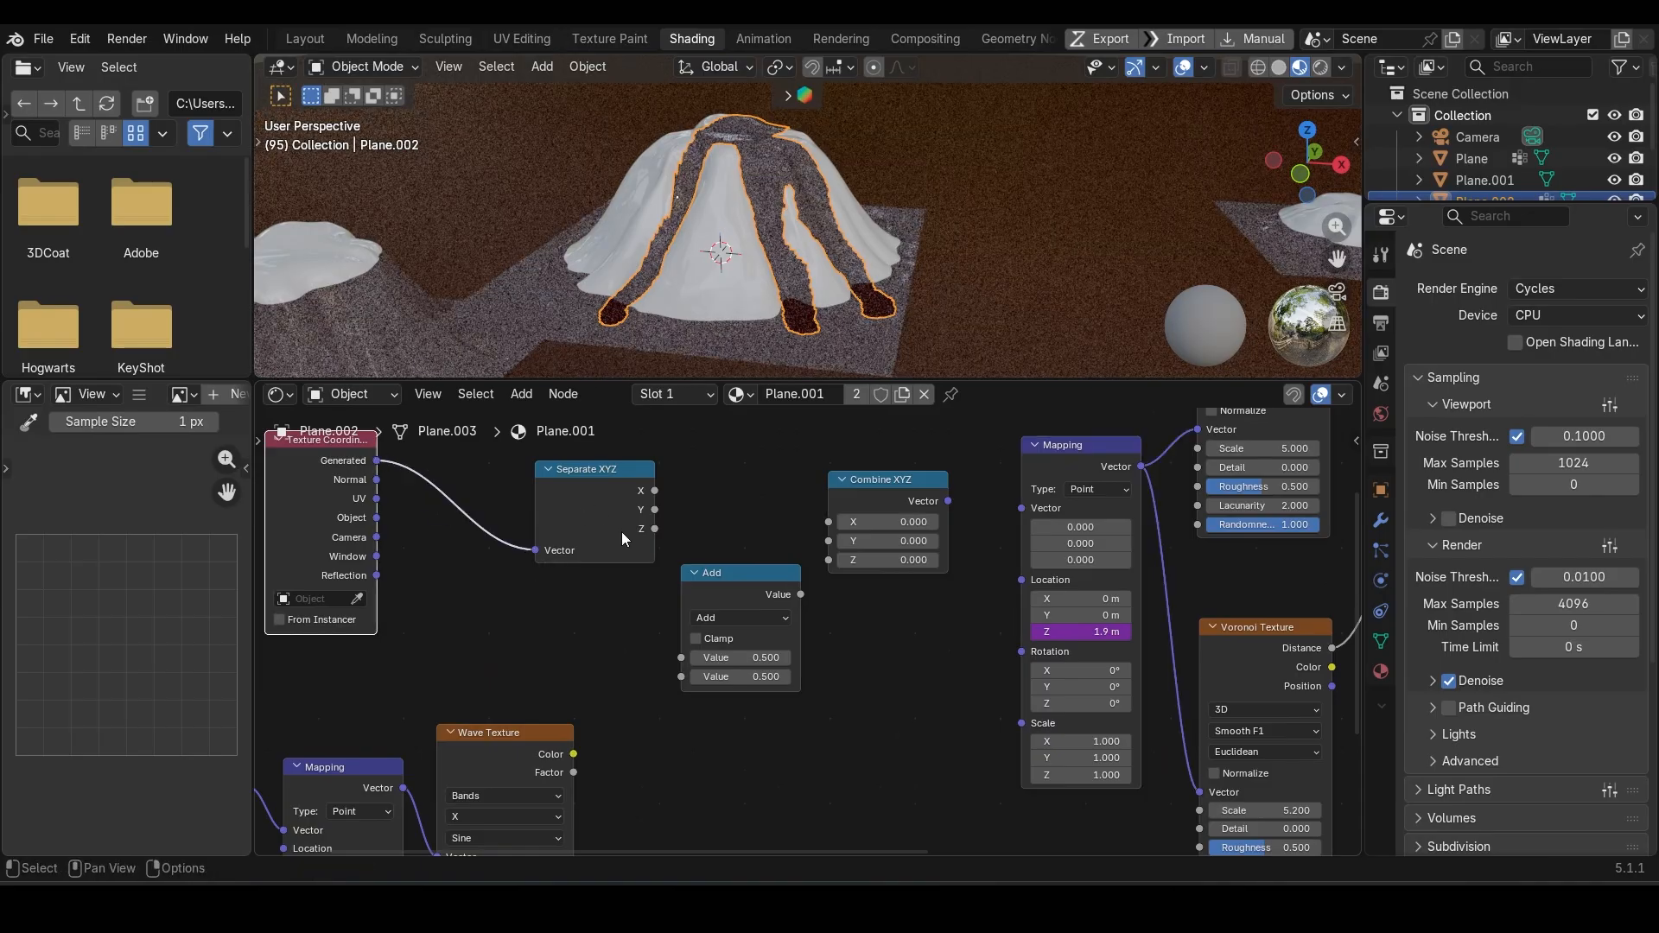
- Link X and Y from Separate XYZ to Combine XYZ, route Z through the Add node, and feed the combined vector into Mapping
left_click_drag(655, 491, 827, 541)
left_click_drag(947, 501, 1022, 508)
left_click_drag(654, 528, 681, 658)
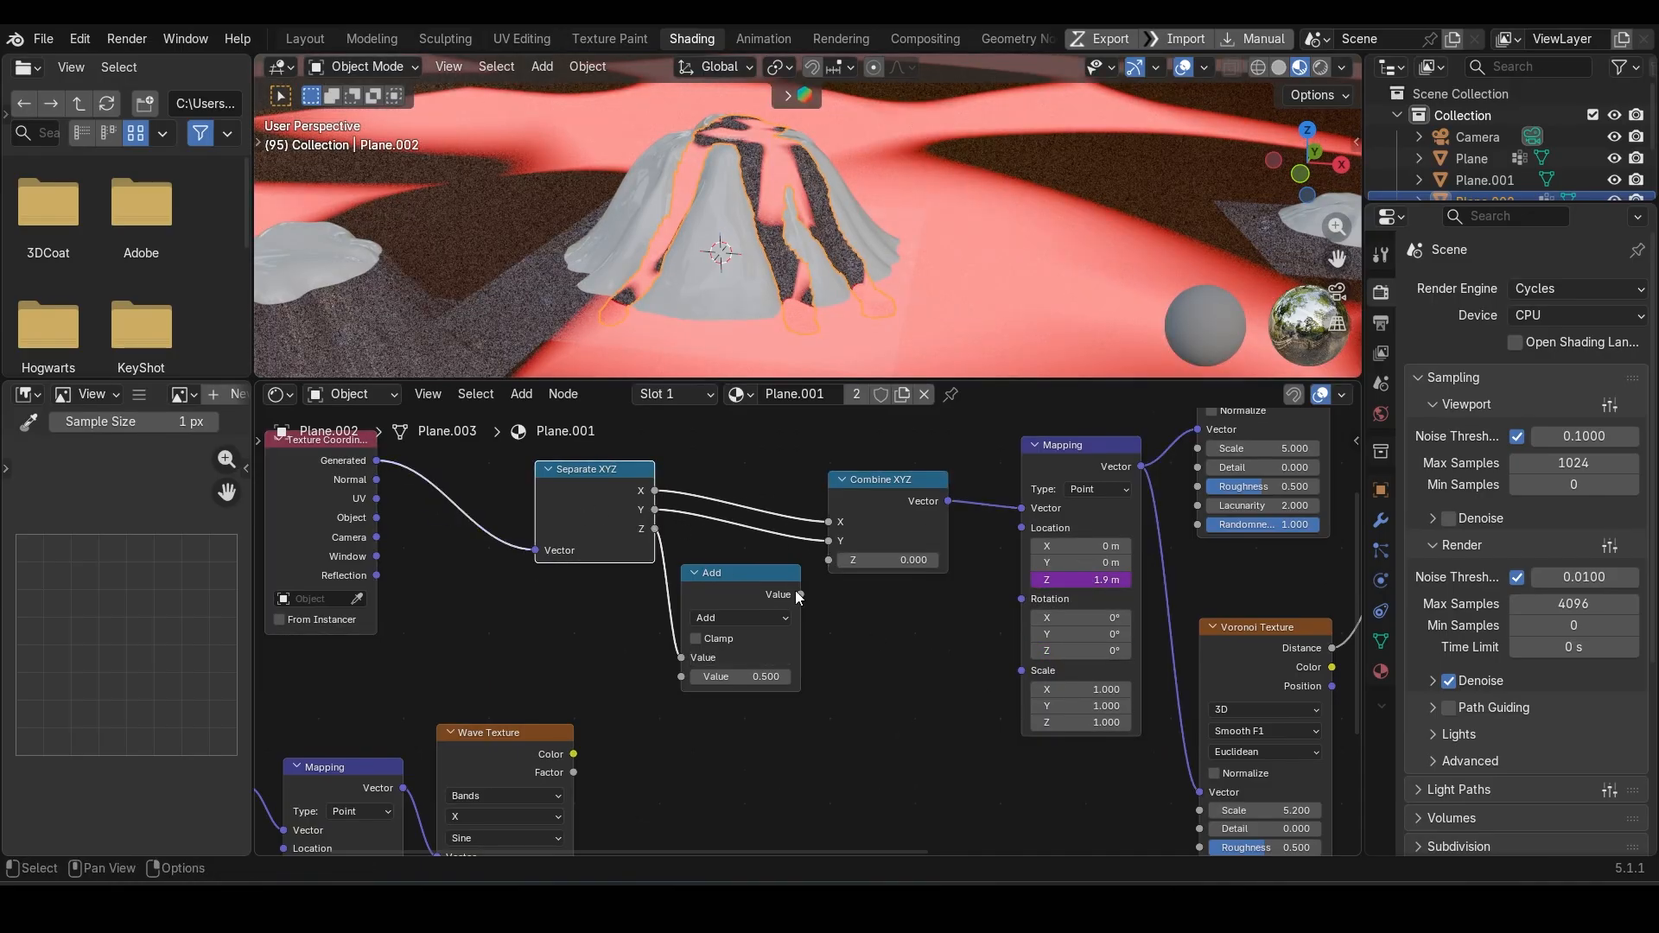
left_click_drag(800, 594, 827, 560)
key("space")
key("space")
- Connect the Wave Texture's Color output to the Add node's second Value input and play the animation
middle_click_drag(524, 831, 818, 667)
scroll(817, 667, "down", 1)
scroll(819, 746, "up", 4)
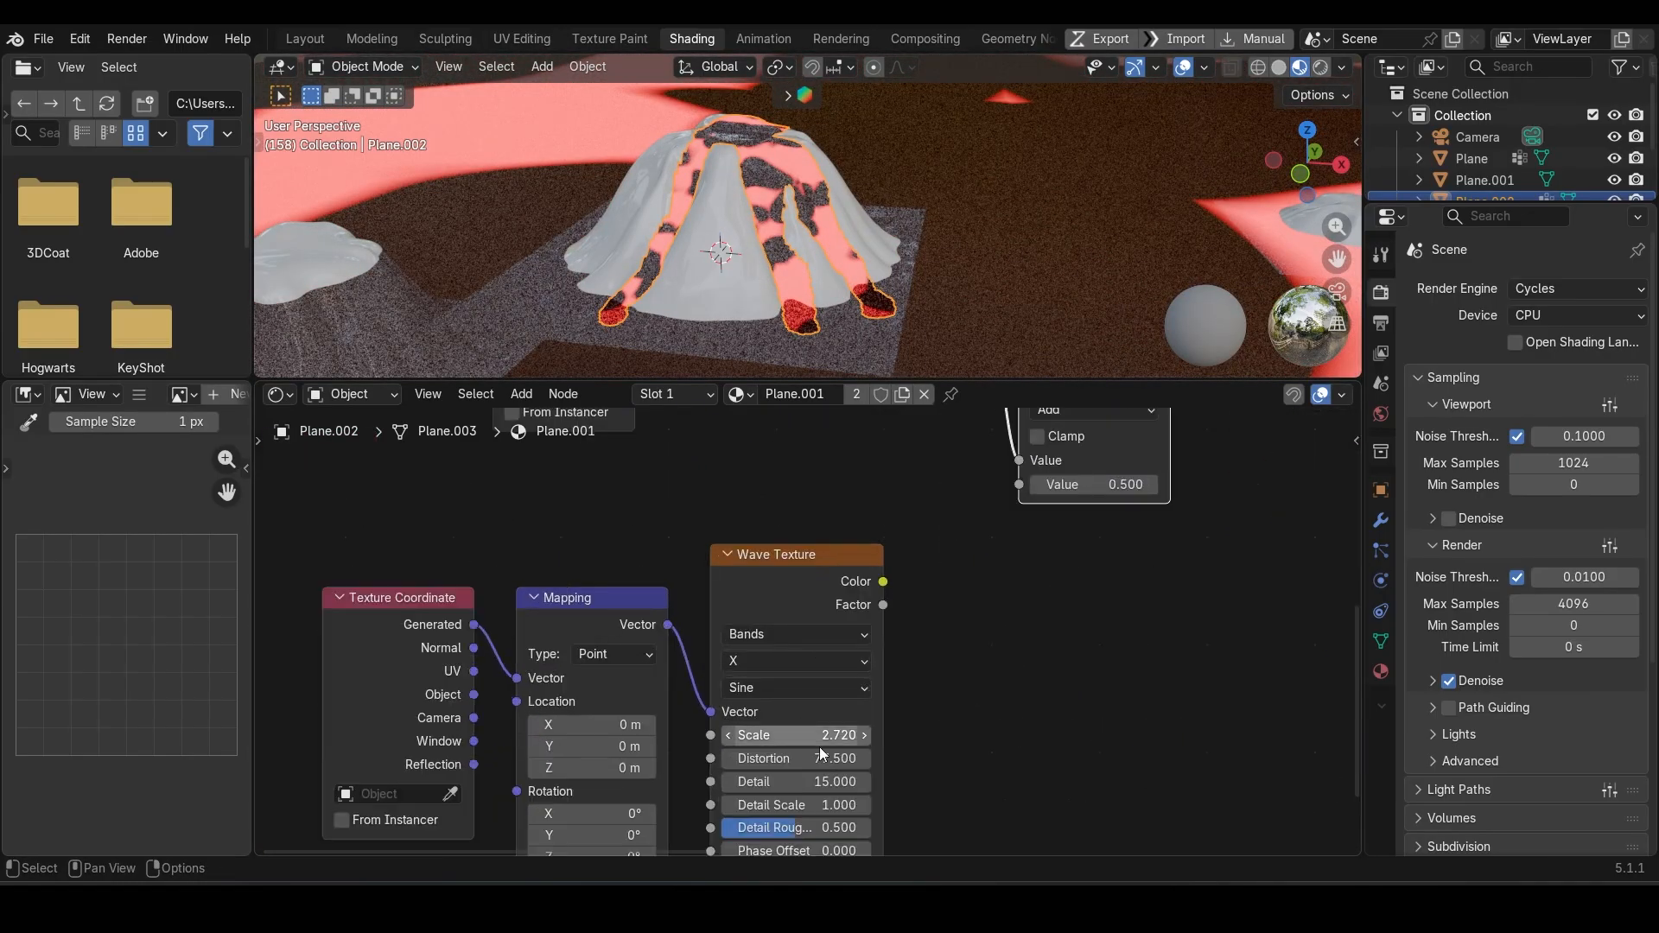
middle_click_drag(819, 746, 800, 581)
middle_click_drag(990, 564, 732, 855)
key("space")
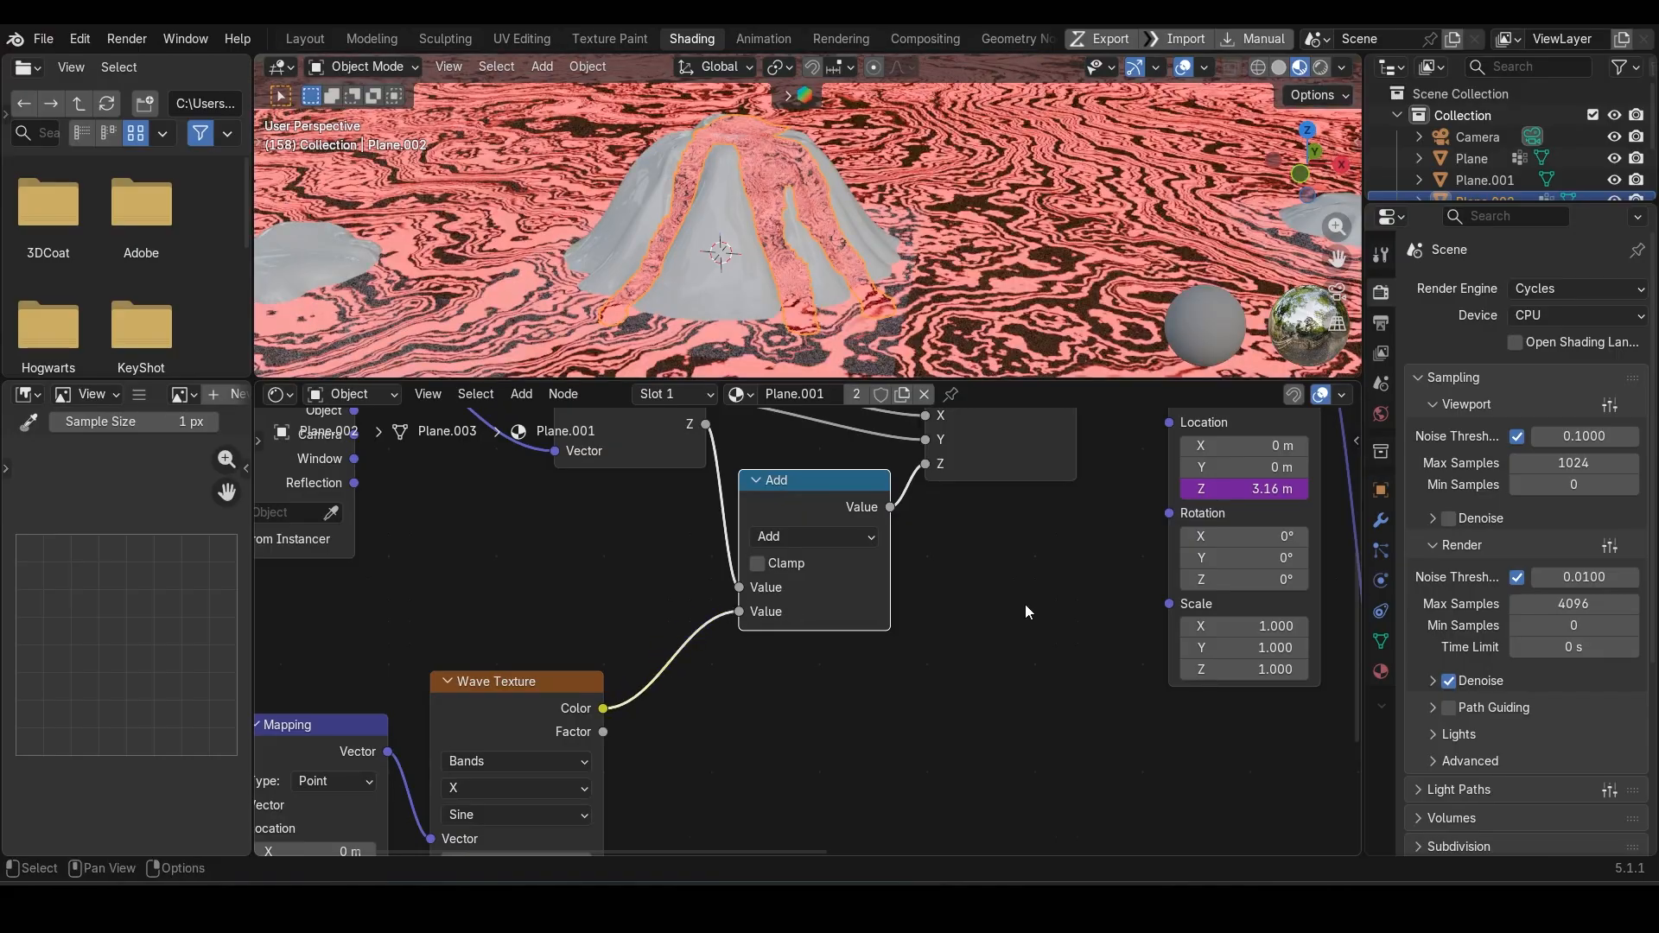
middle_click_drag(1025, 604, 726, 746)
middle_click_drag(1170, 717, 736, 531)
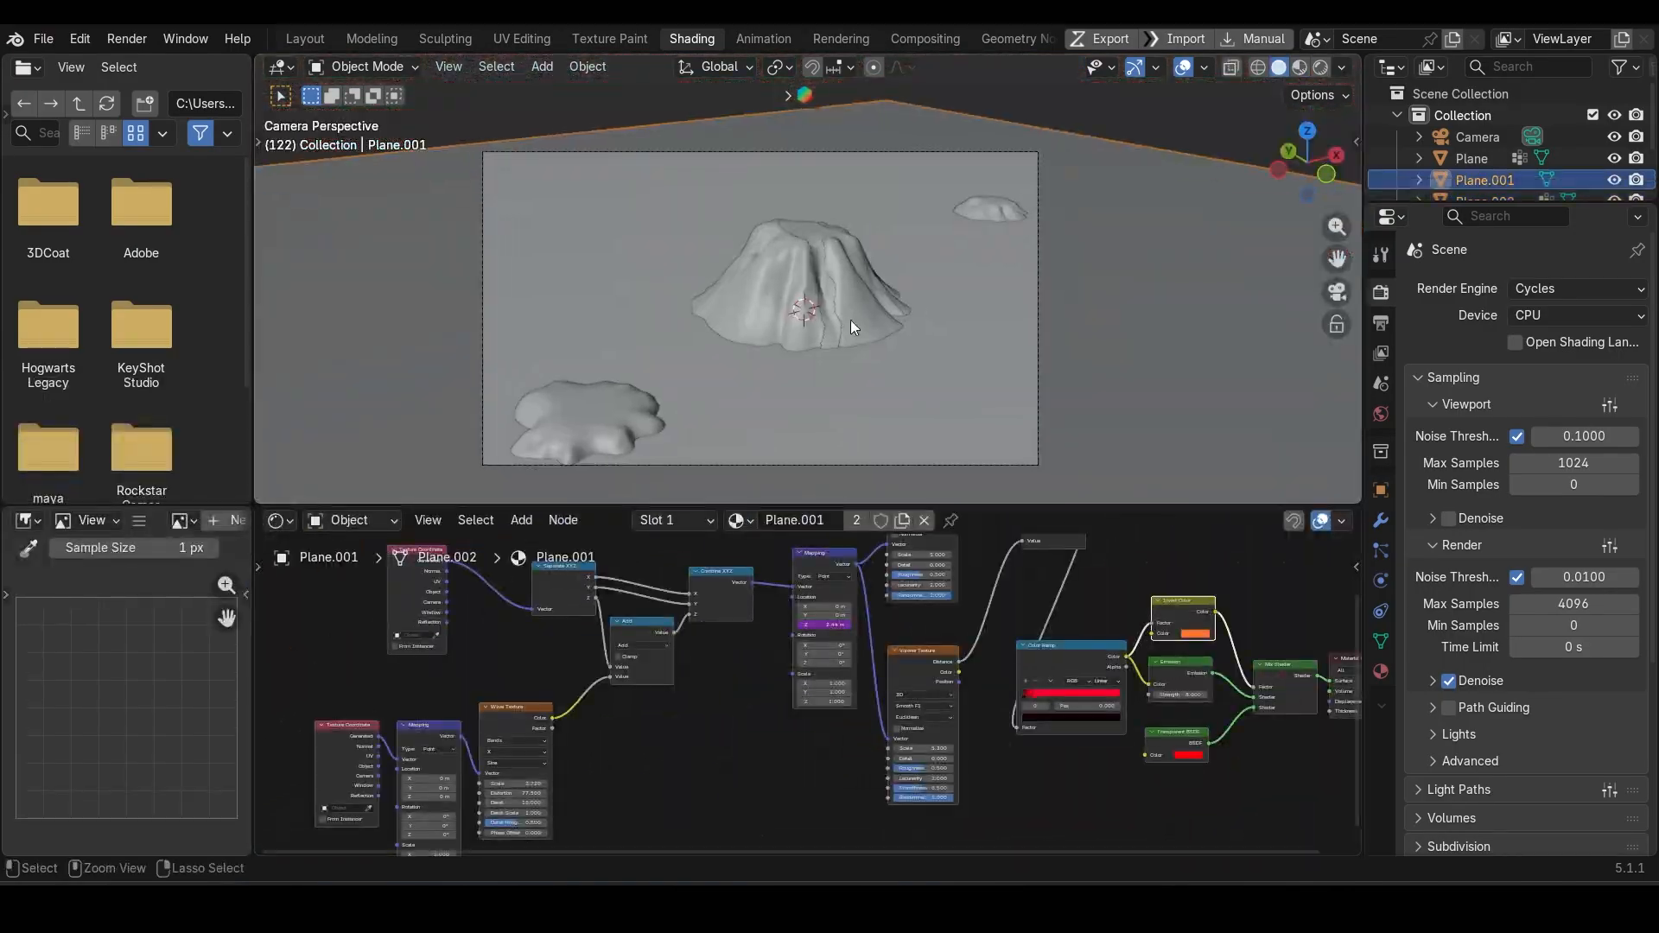
- Define a render region around the camera frame and switch the viewport to rendered shading
key("ctrl+b")
left_click_drag(441, 115, 1105, 474)
left_click(1320, 66)
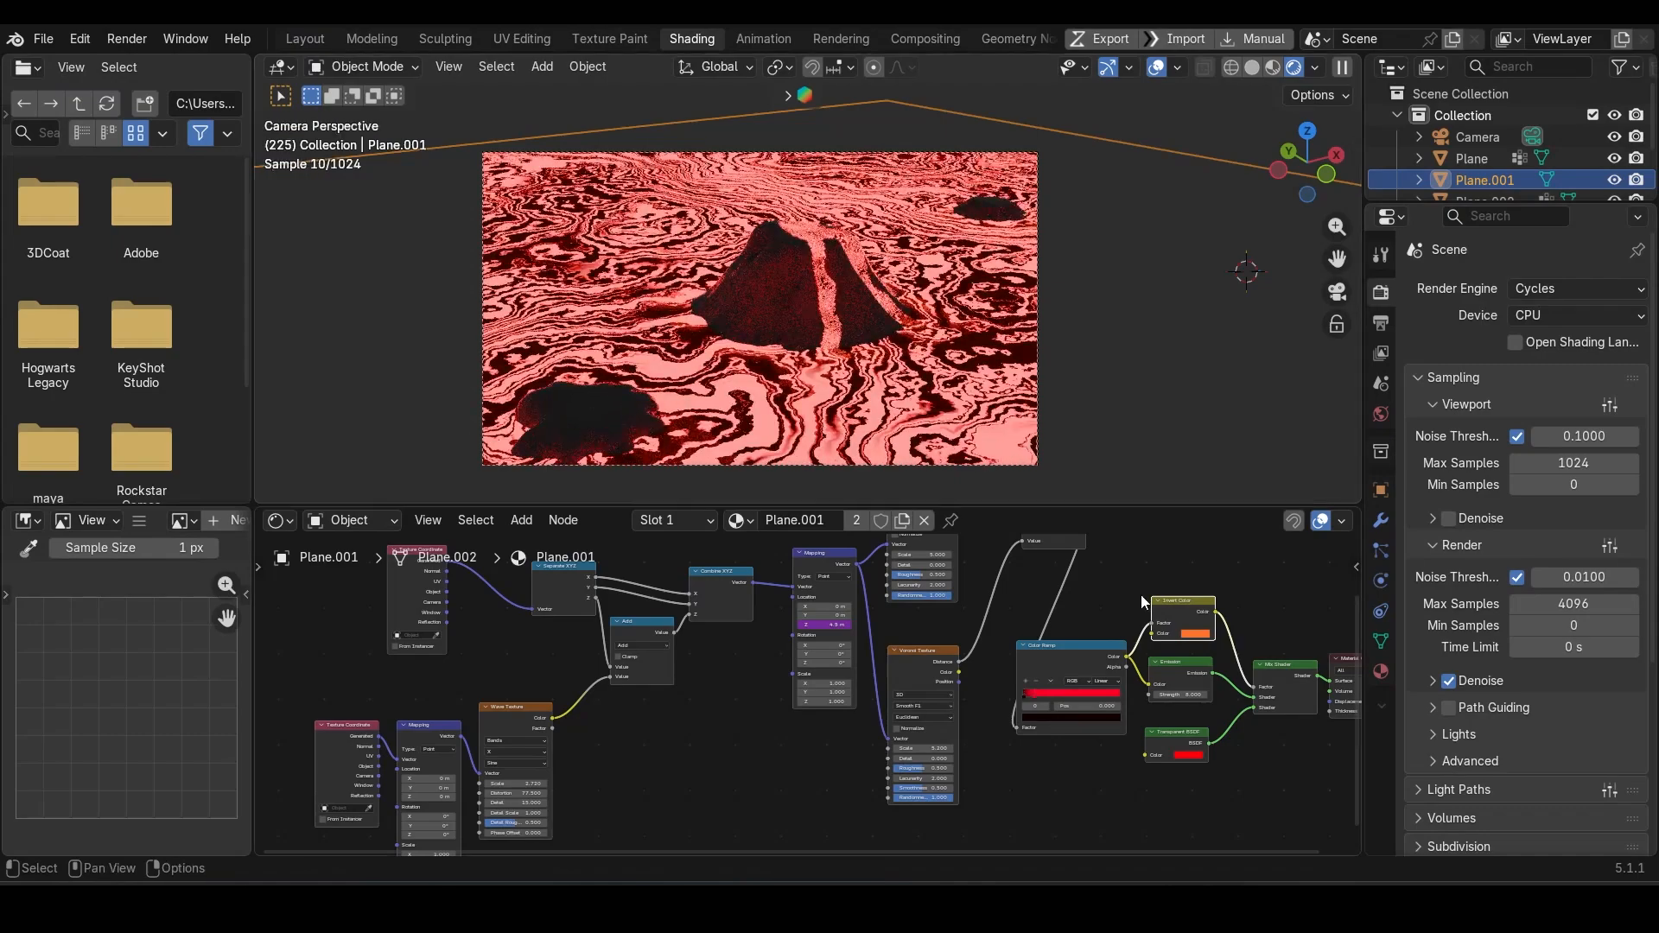
scroll(1054, 707, "up", 1)
key("shift+a")
mouse_move(648, 389)
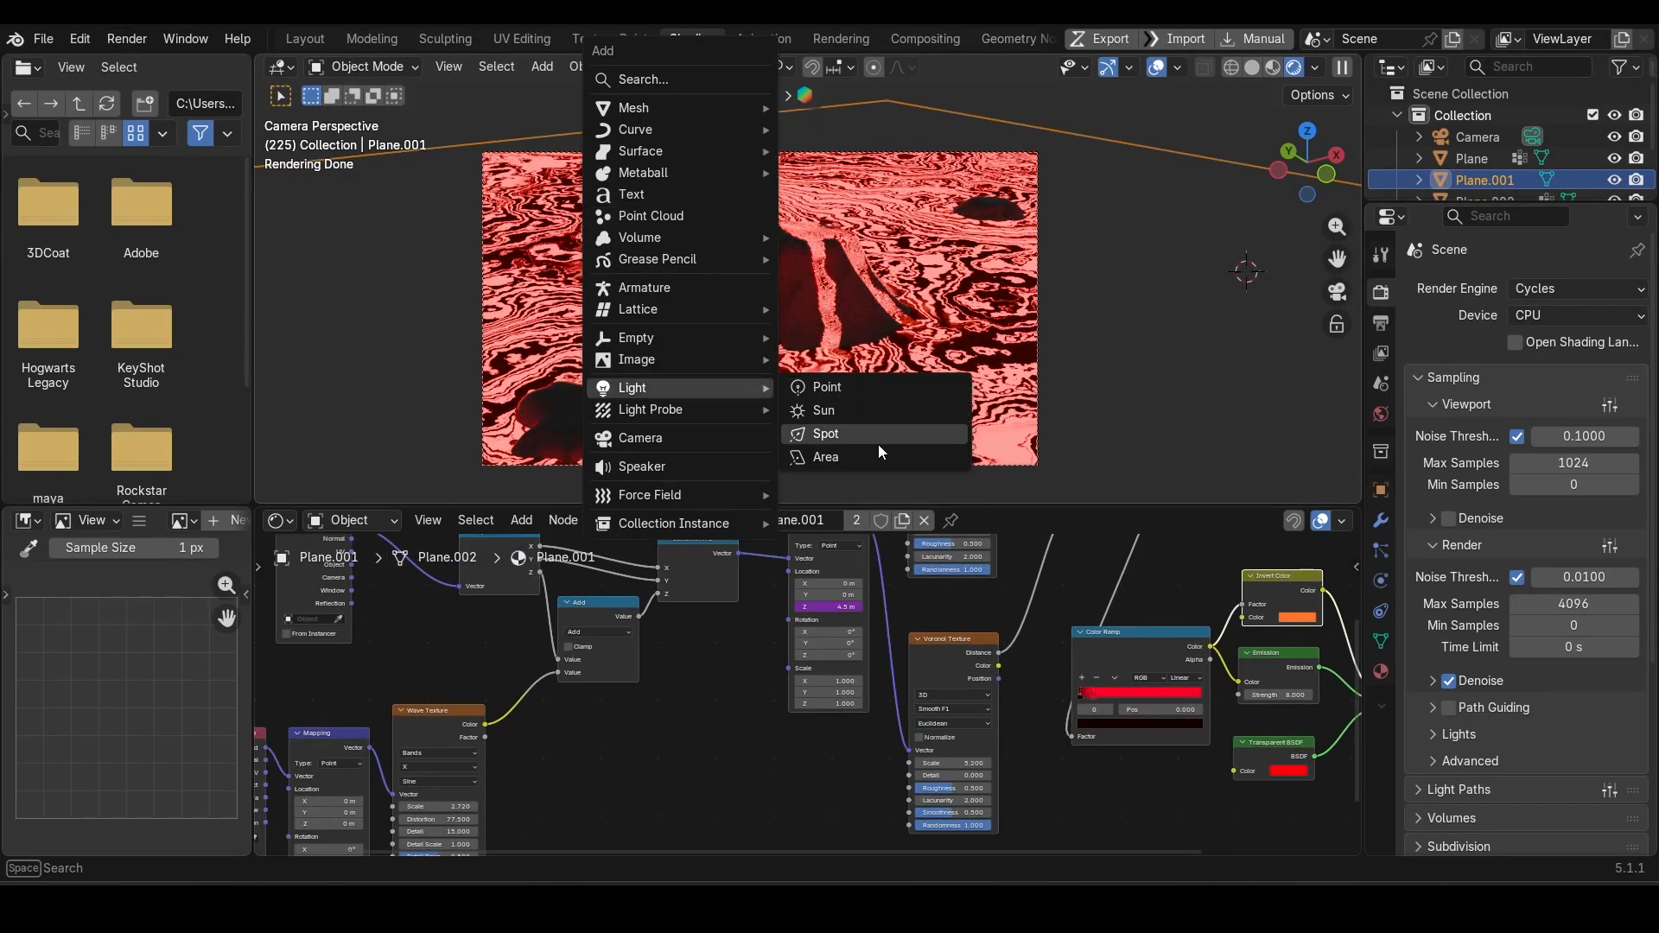
left_click(874, 448)
key("Delete")
- Reset the 3D cursor to the world origin, add an area light there, enlarge it and move it above the volcano
key("shift+c")
key("KP_0")
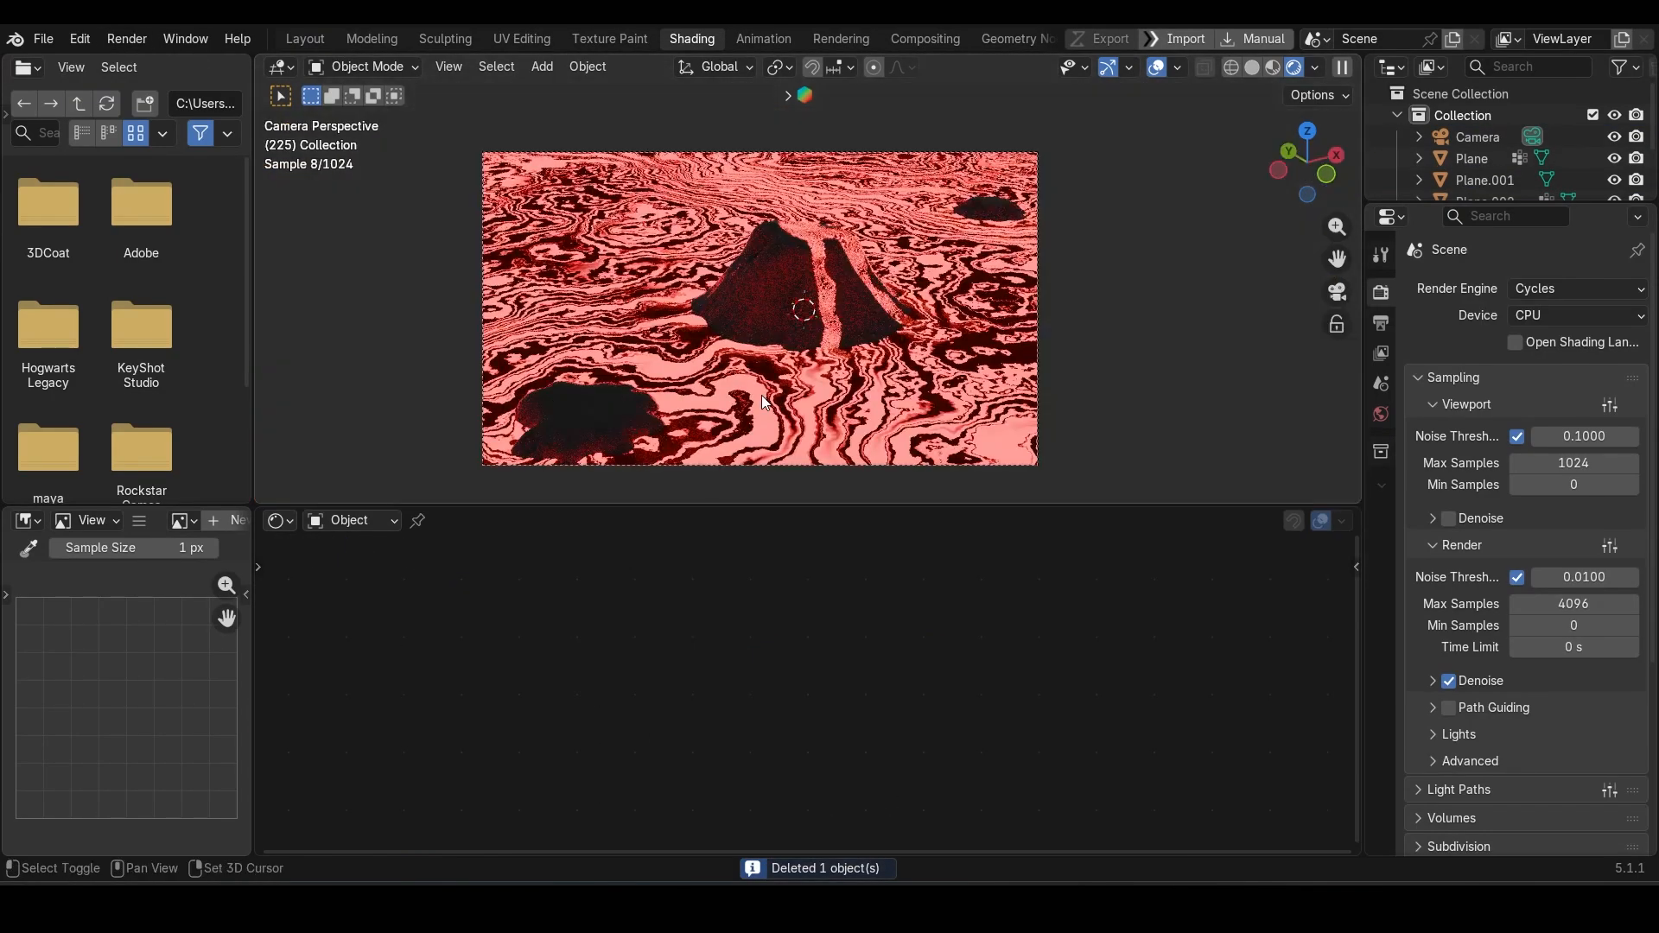
key("shift+a")
mouse_move(760, 396)
left_click(876, 463)
key("s")
left_click(1244, 406)
key("g")
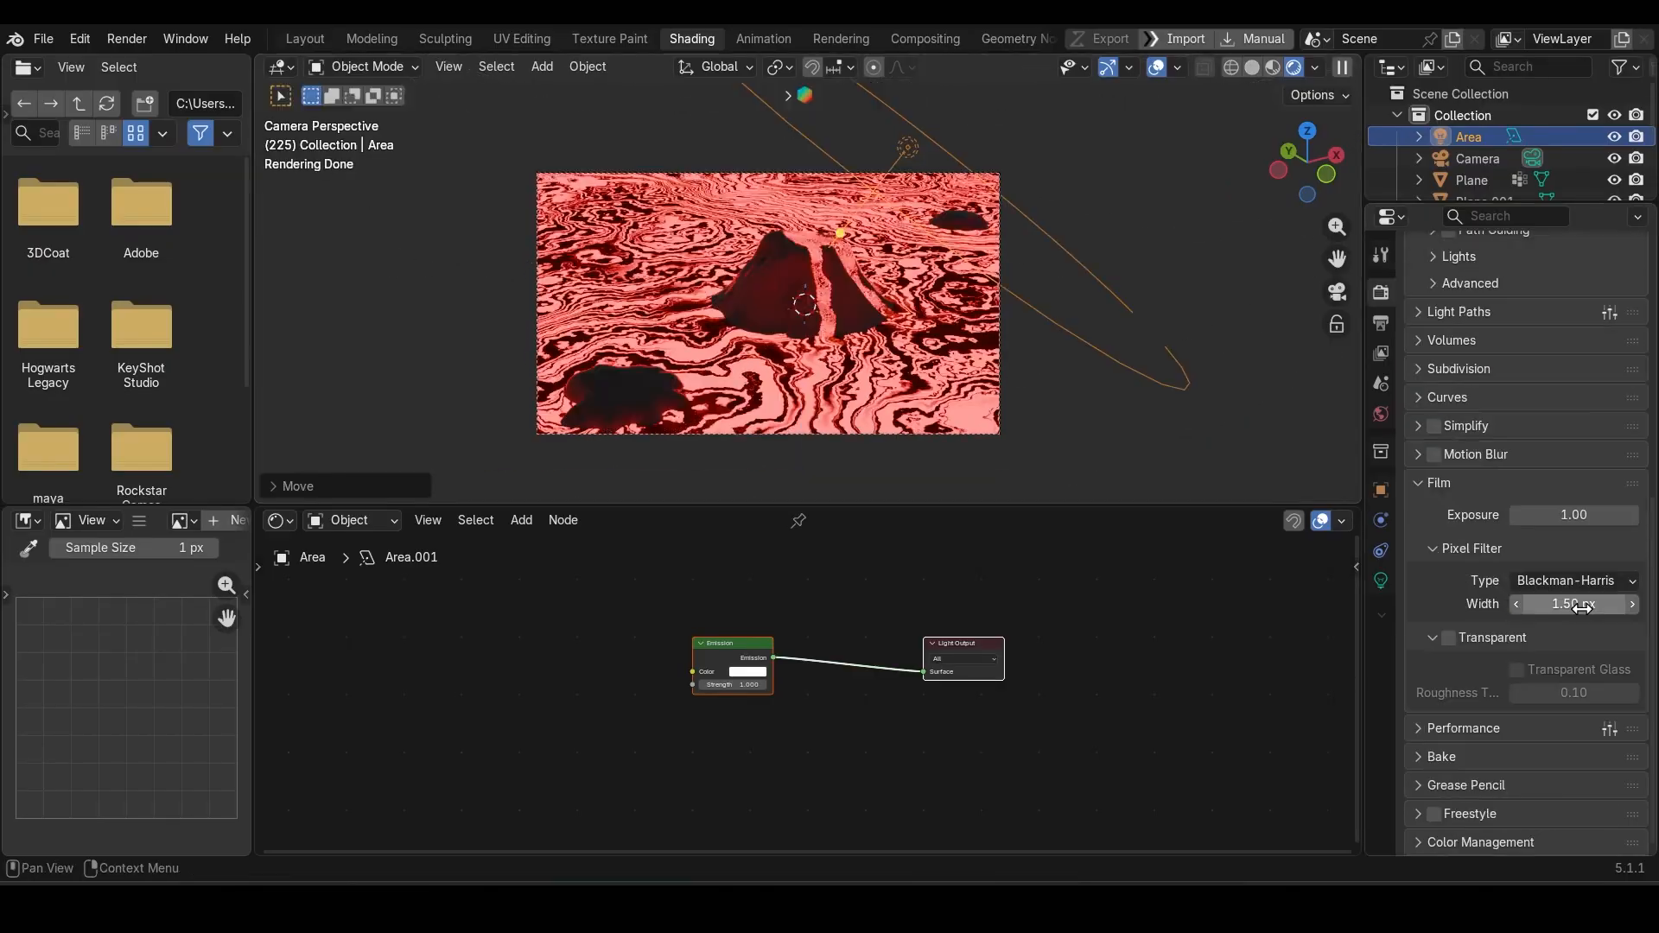
- Enable Transparent film with Transparent Glass and expand the Performance render settings
left_click(1449, 637)
left_click(1516, 669)
left_click(1465, 726)
scroll(1483, 731, "down", 6)
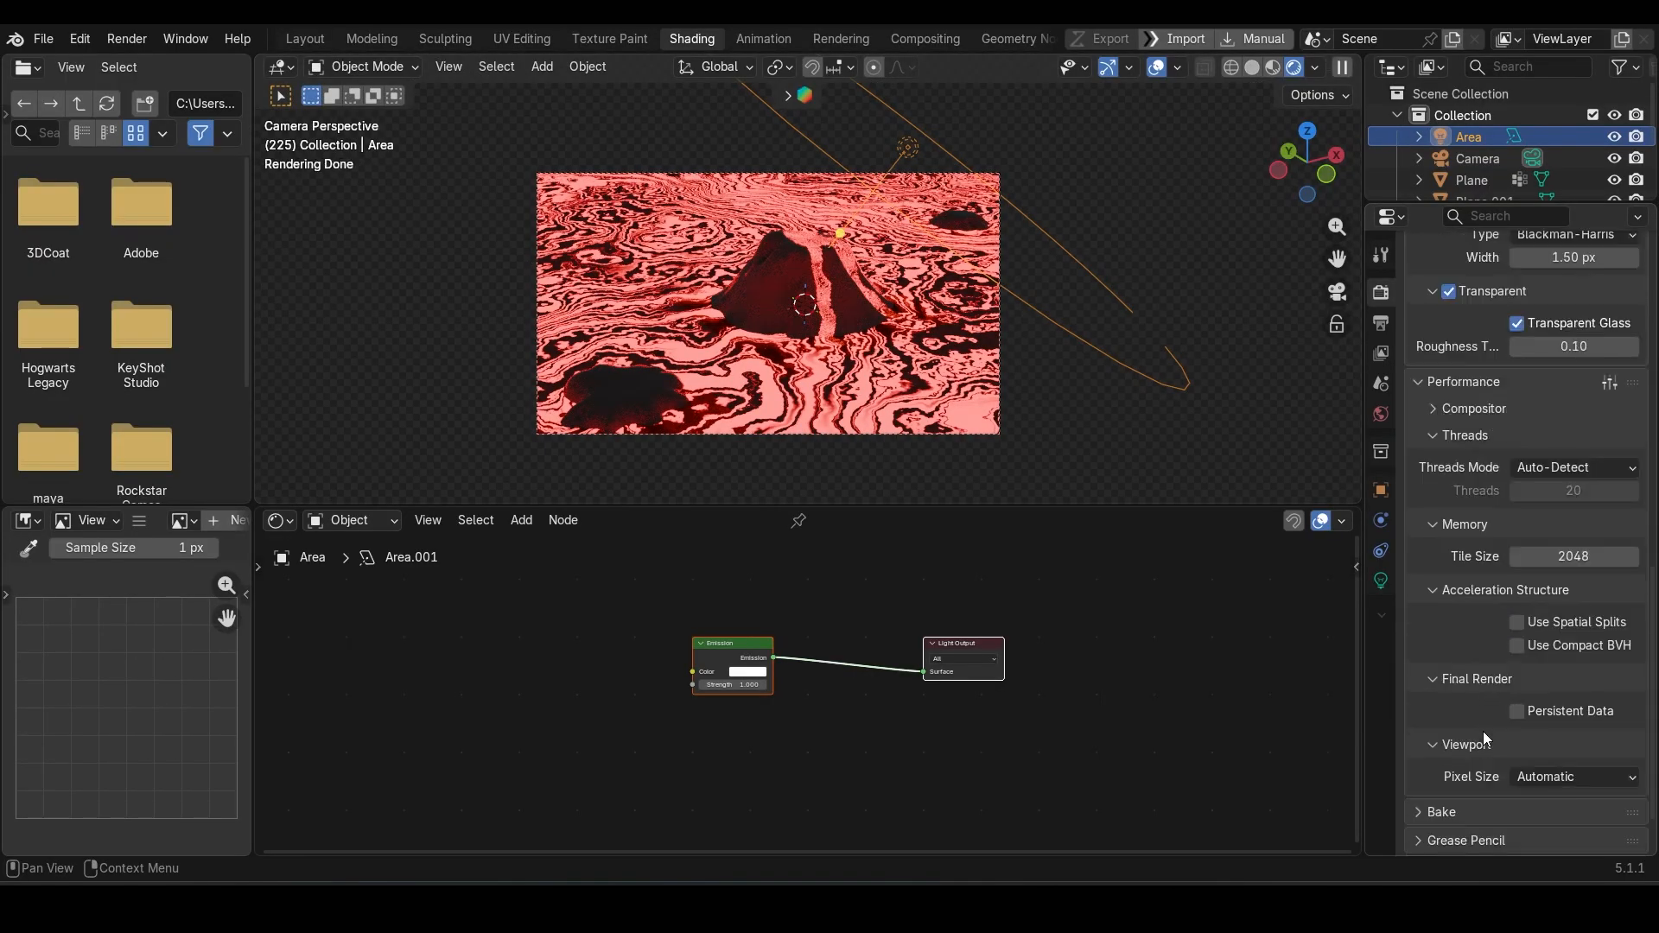
- Try the Filmic, Filmic Log, Standard and ACES 2.0 view transforms in the scene's color management
scroll(1502, 848, "down", 6)
left_click(1567, 656)
left_click(1524, 563)
left_click(1555, 656)
left_click(1514, 585)
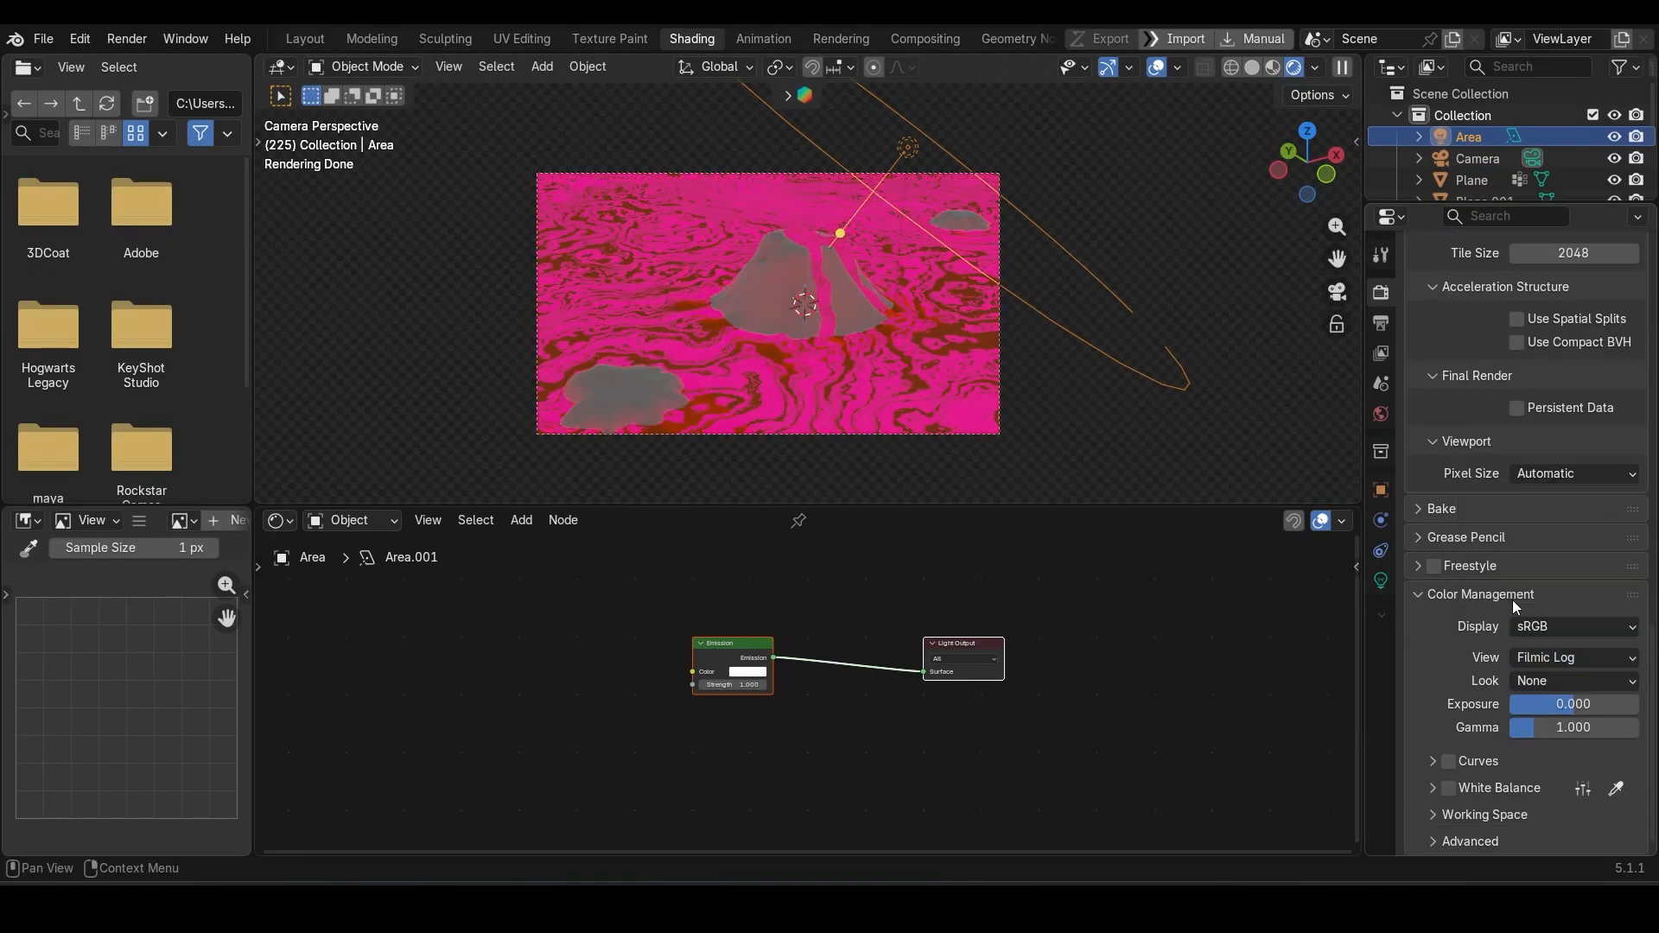
left_click(1555, 657)
left_click(1521, 563)
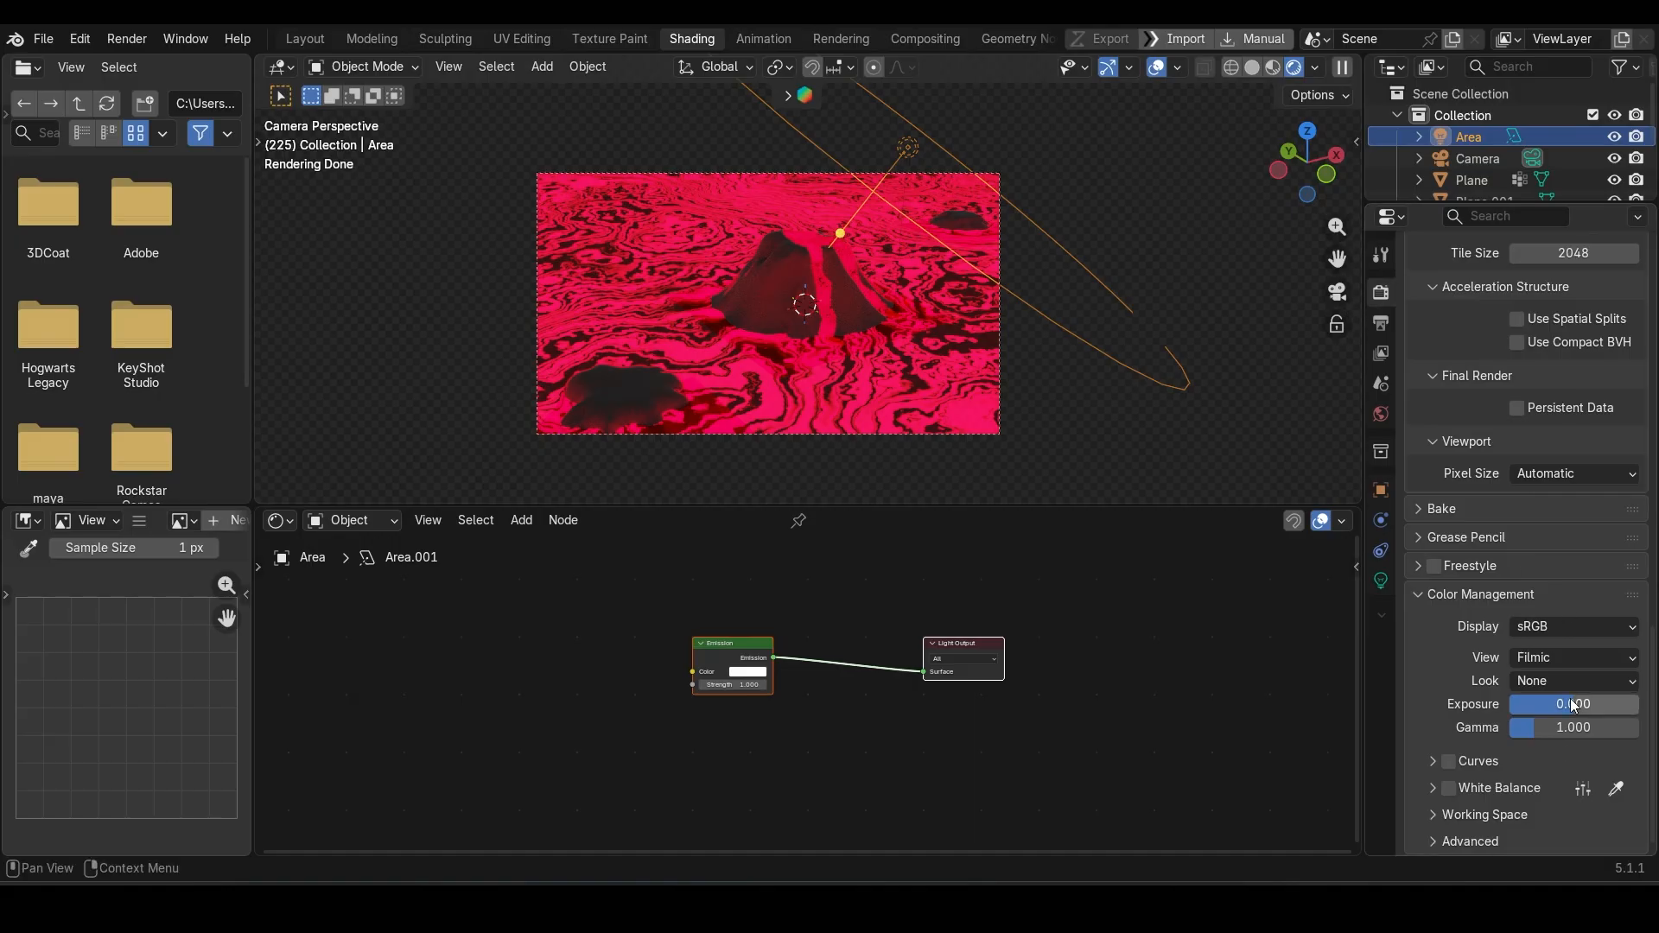
left_click(1573, 658)
left_click(1519, 515)
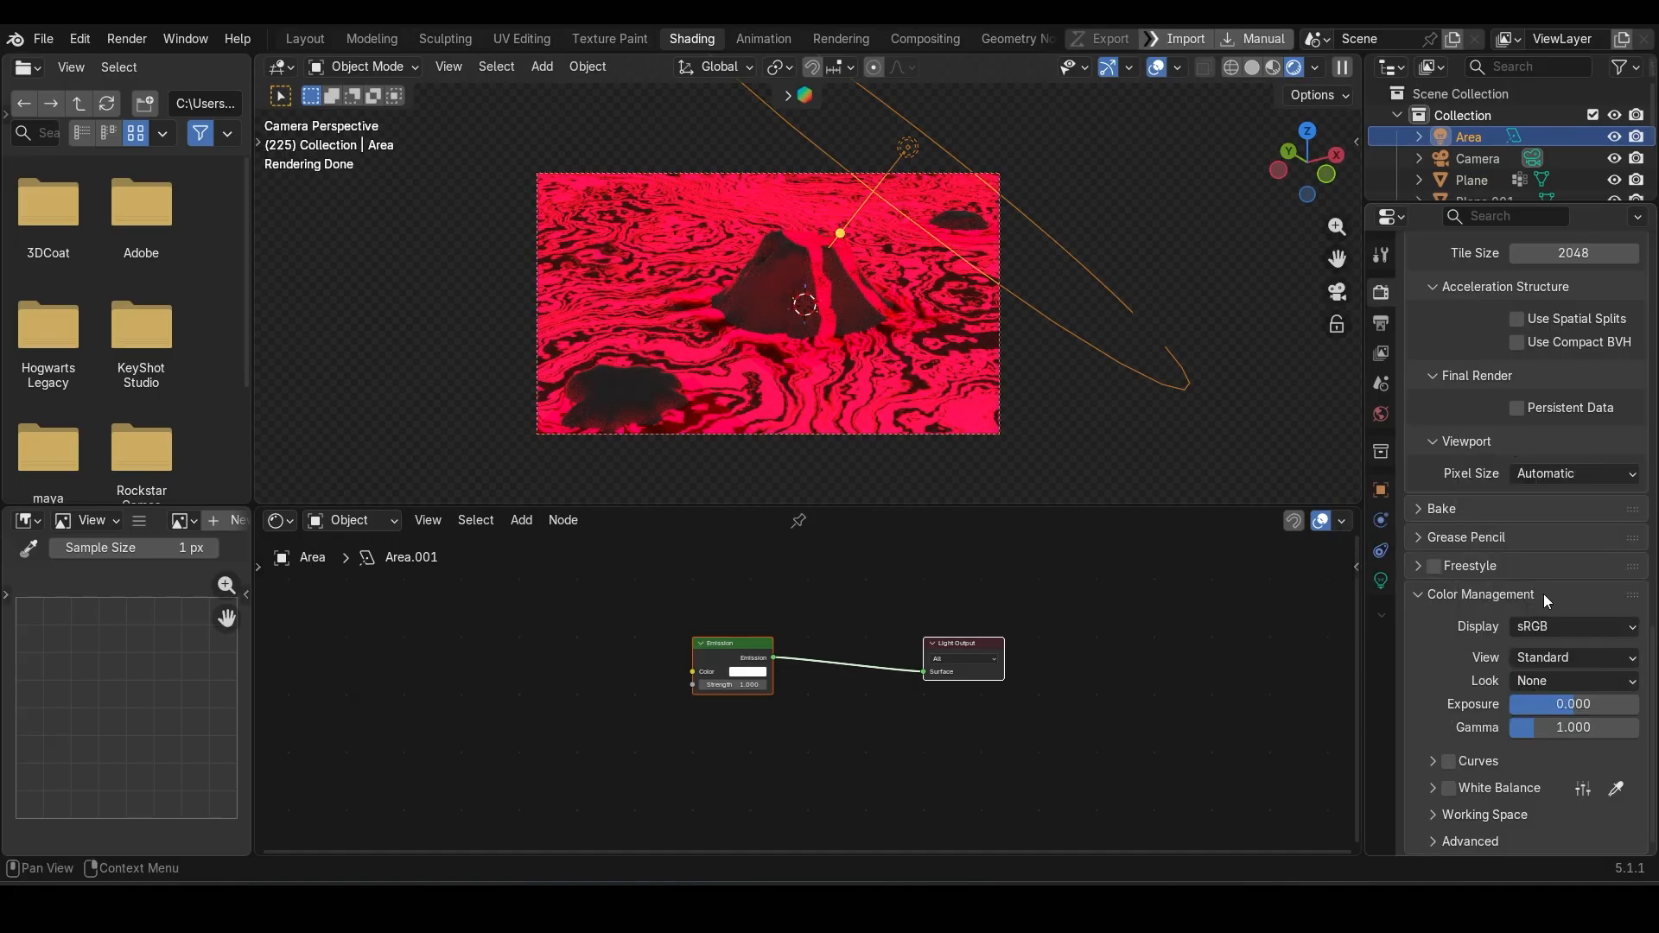
left_click(1547, 658)
left_click(1530, 493)
- Set the color management view transform to ACES 1.3, leaving the exposure at 0
left_click(1531, 658)
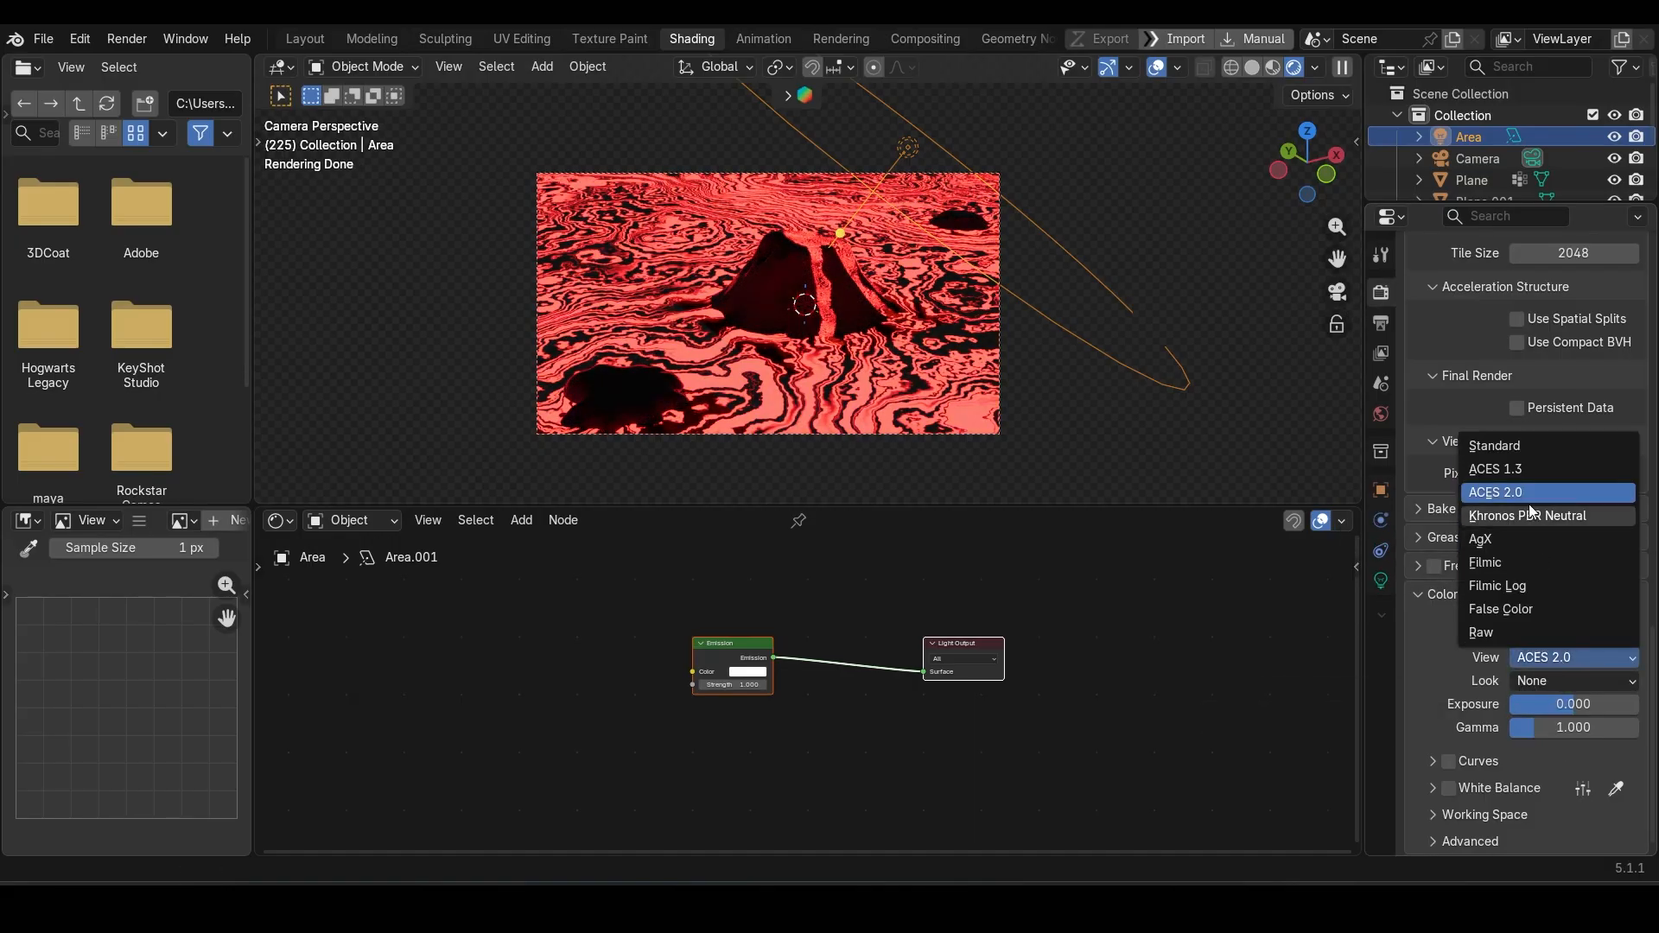
left_click(1528, 471)
left_click_drag(1568, 709, 1573, 707)
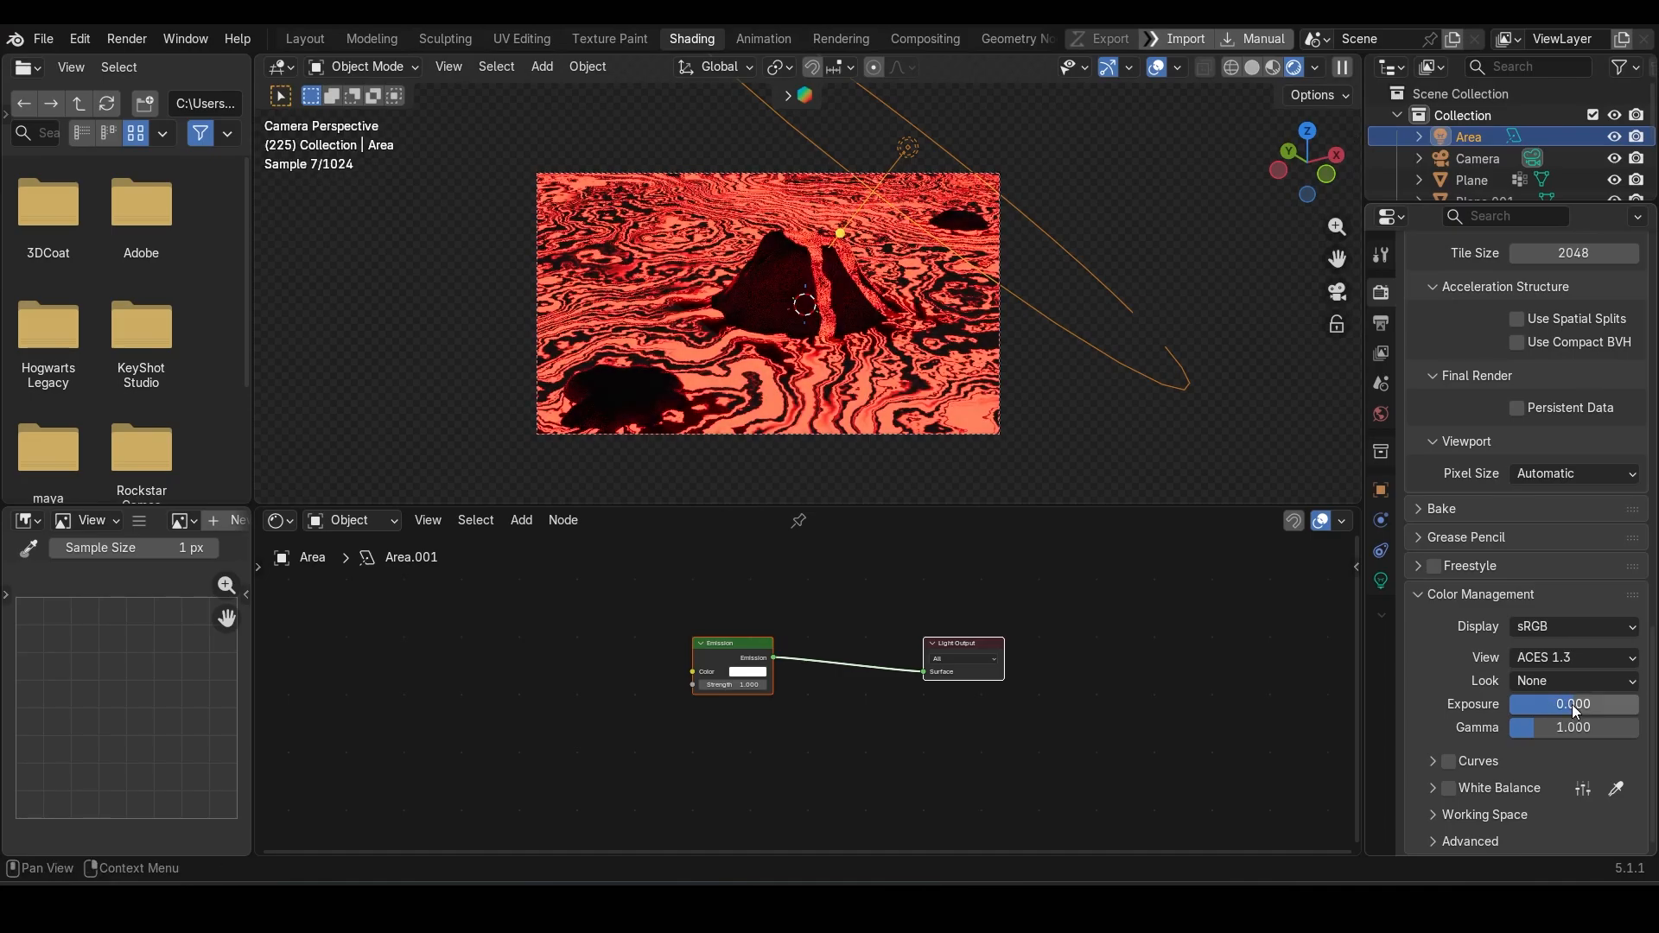
key("ctrl+z")
left_click(1557, 619)
left_click(1557, 619)
scroll(1508, 754, "down", 1)
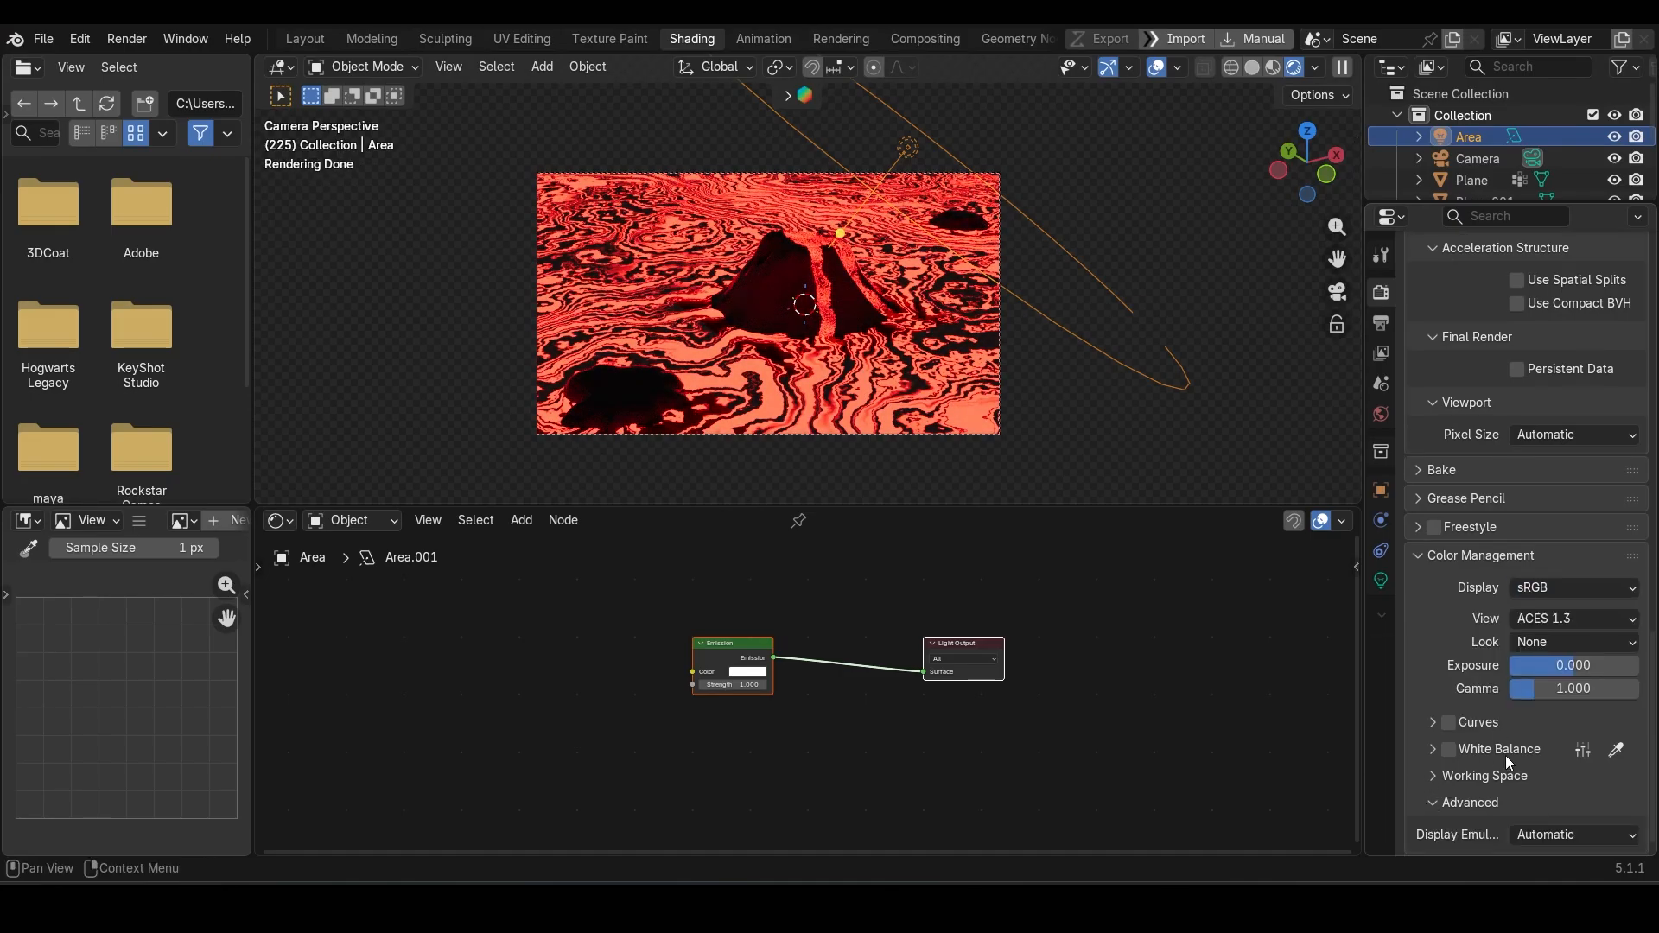
left_click(1430, 722)
left_click(1432, 722)
scroll(1531, 755, "up", 10)
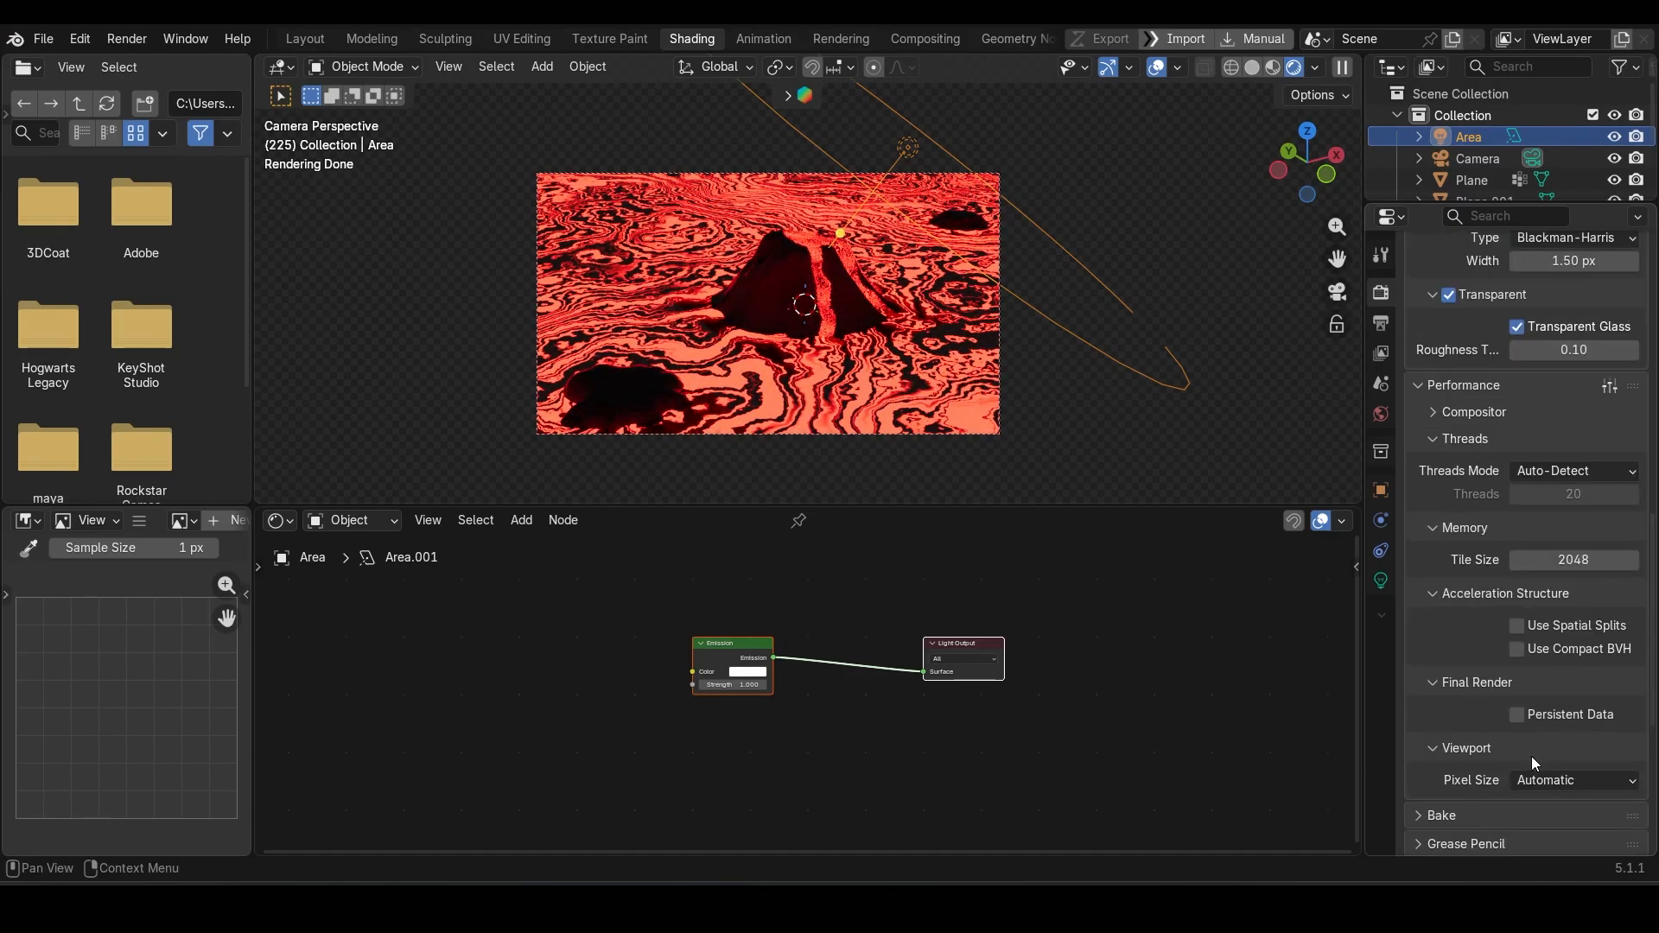
scroll(1011, 391, "up", 2)
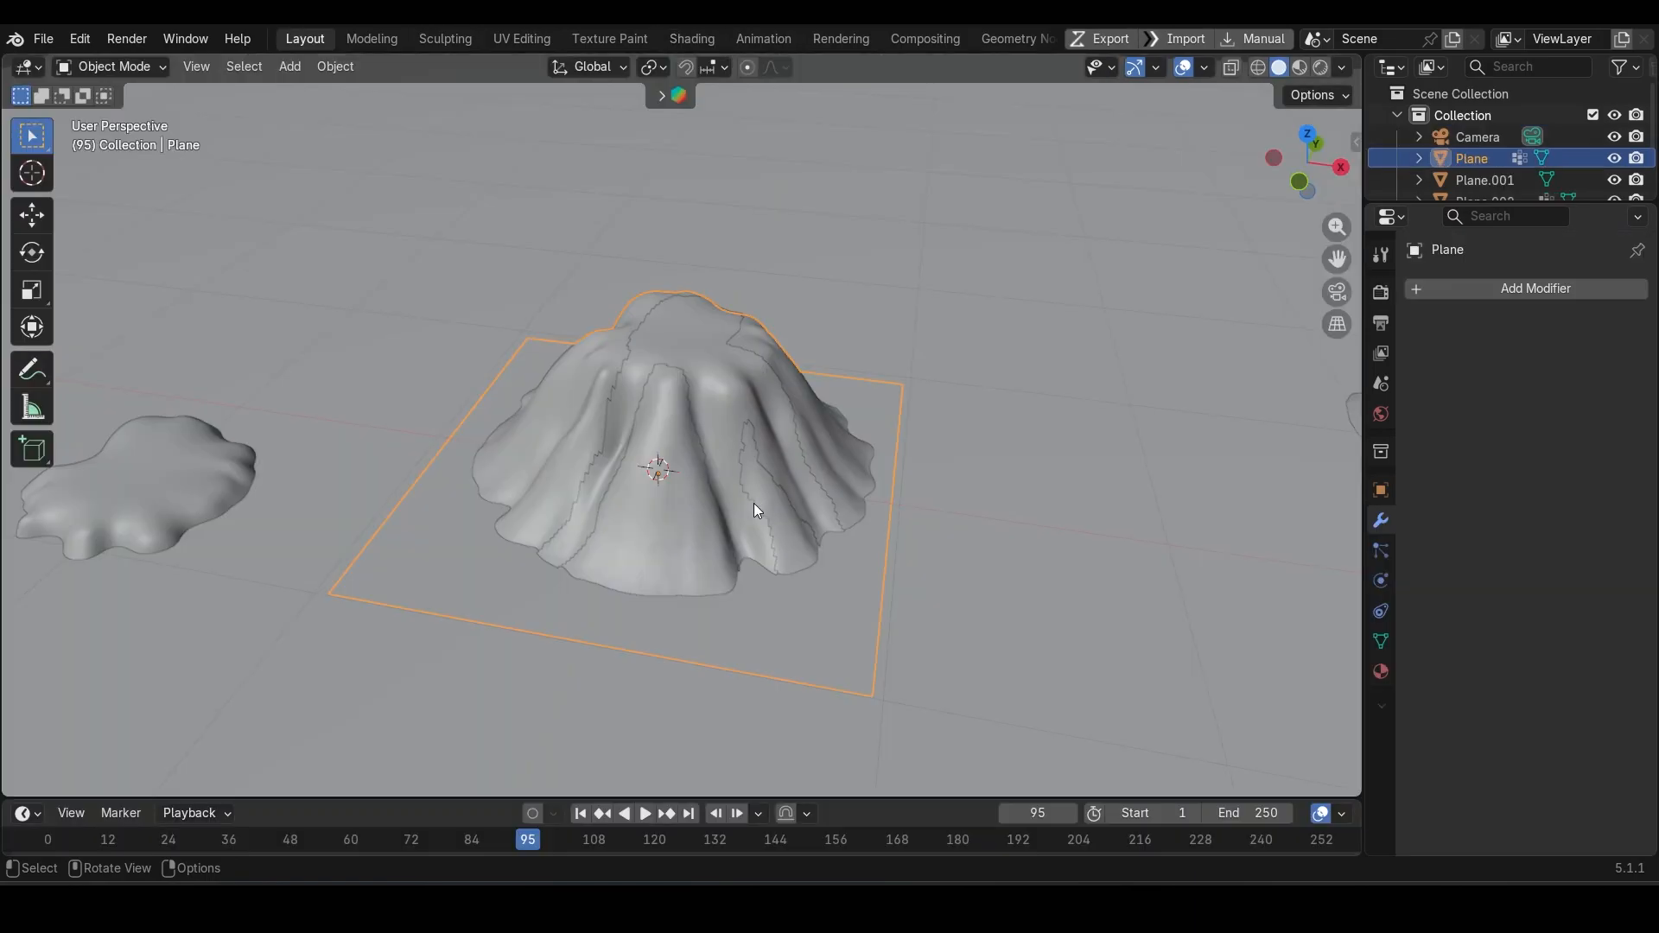
- Select the volcano mesh, isolate it in local view and enter Edit Mode
mouse_move(753, 503)
middle_mouse_down()
mouse_move(816, 511)
mouse_move(619, 546)
middle_mouse_up()
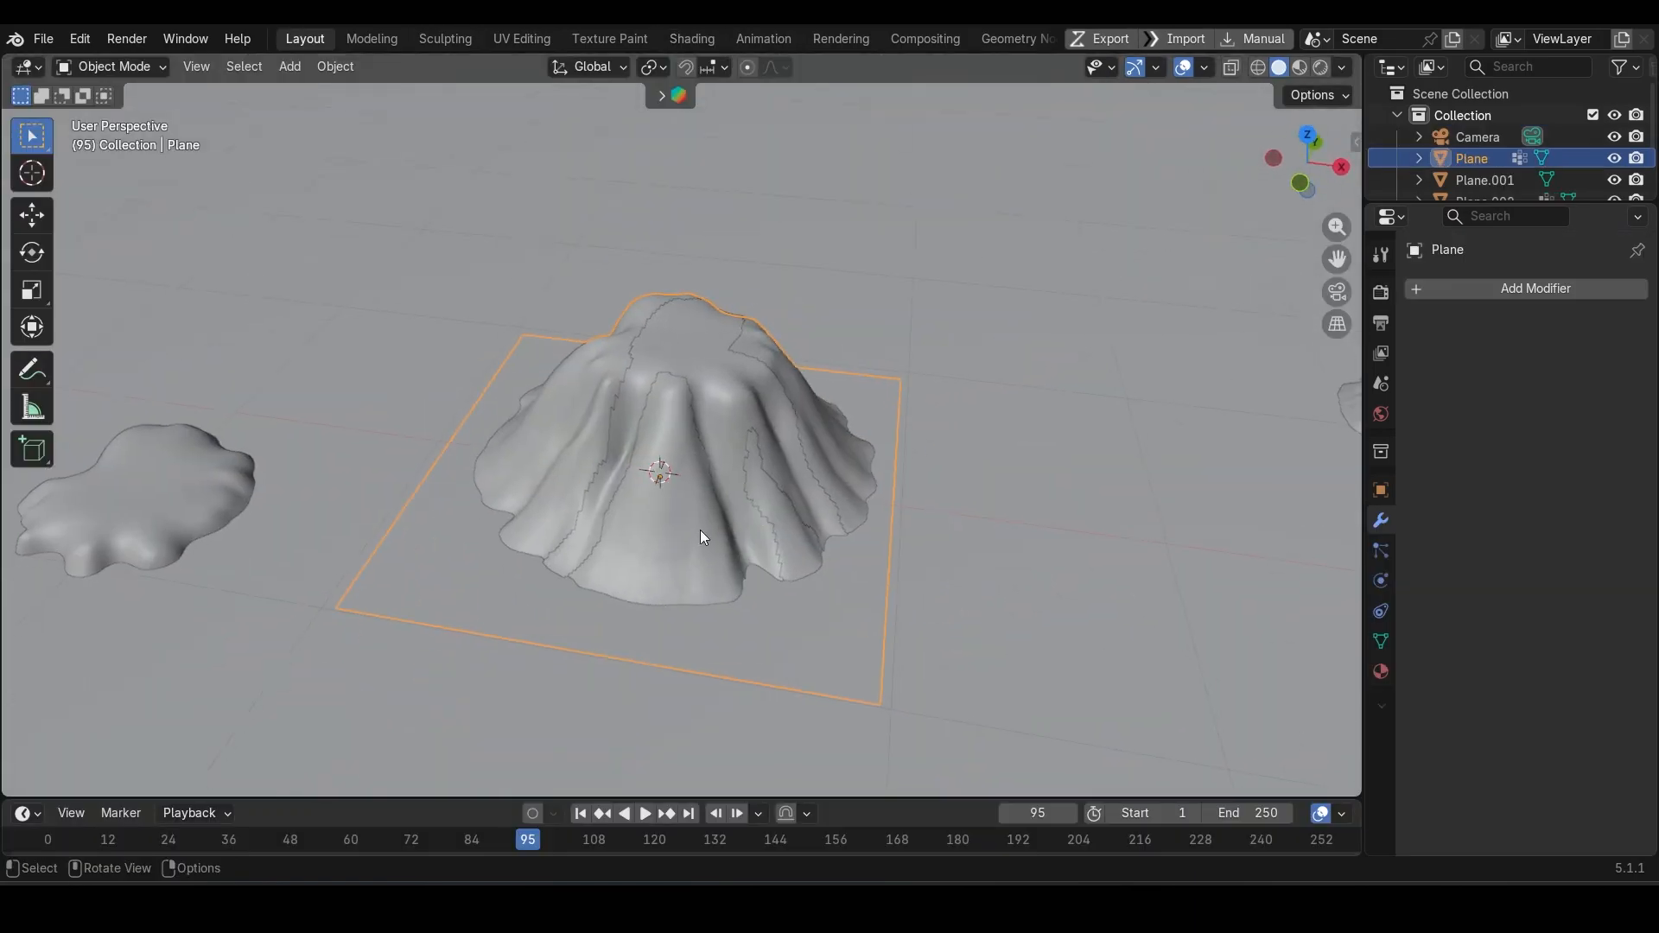
key("Tab")
scroll(695, 530, "up", 4)
key("Tab")
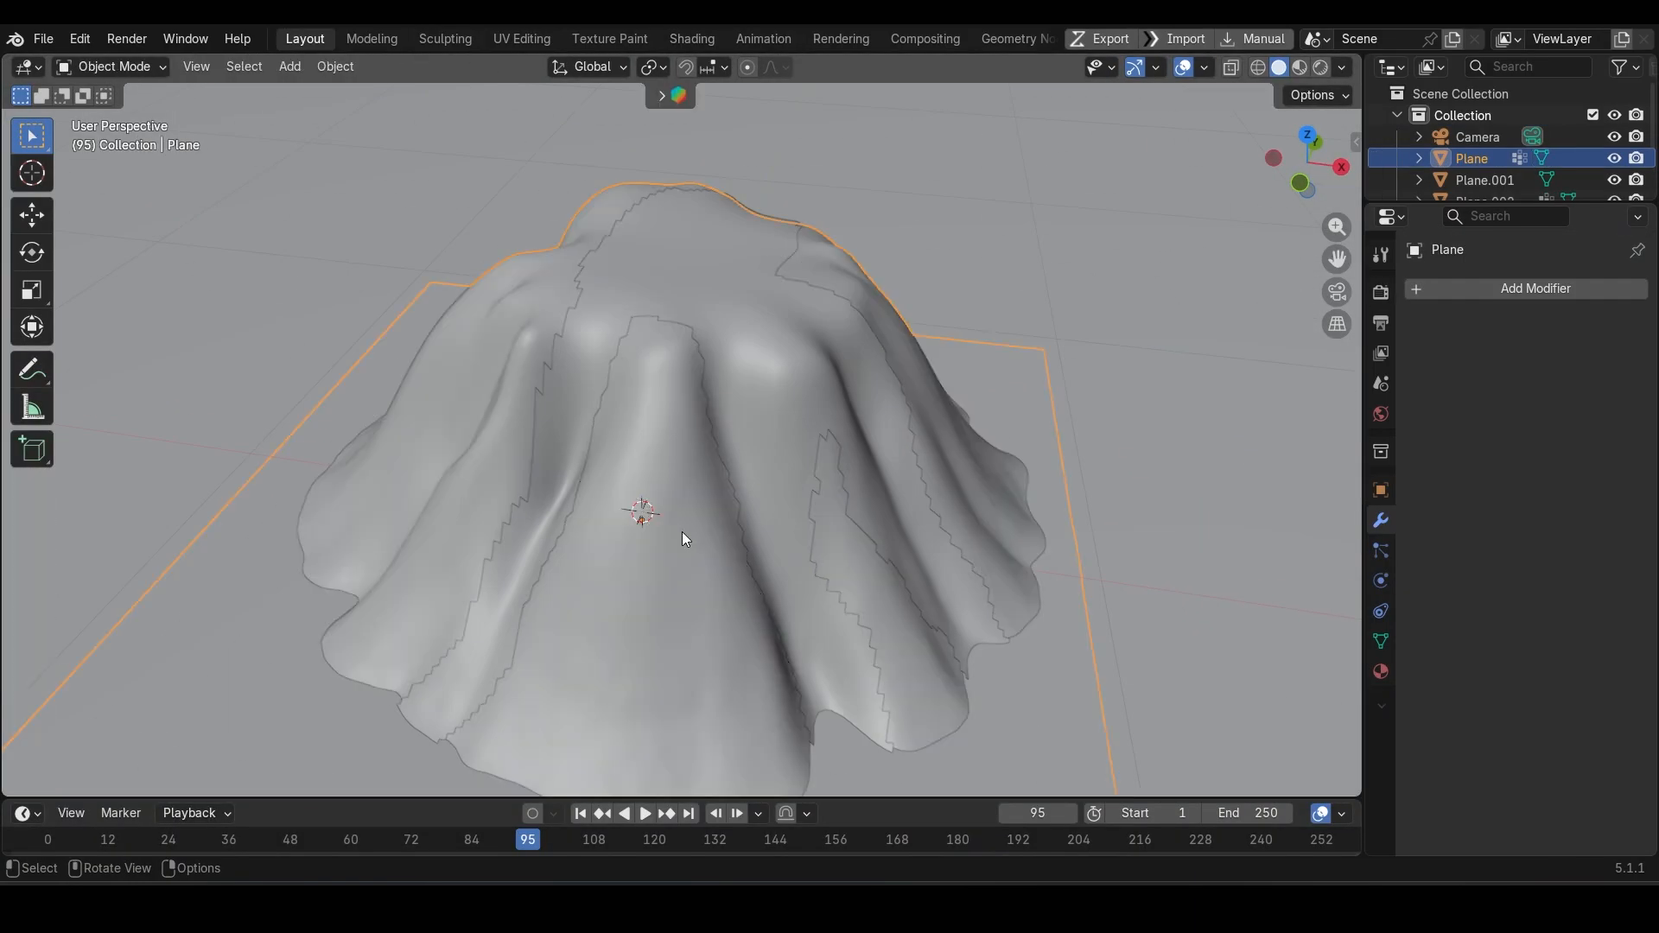
left_click(681, 532)
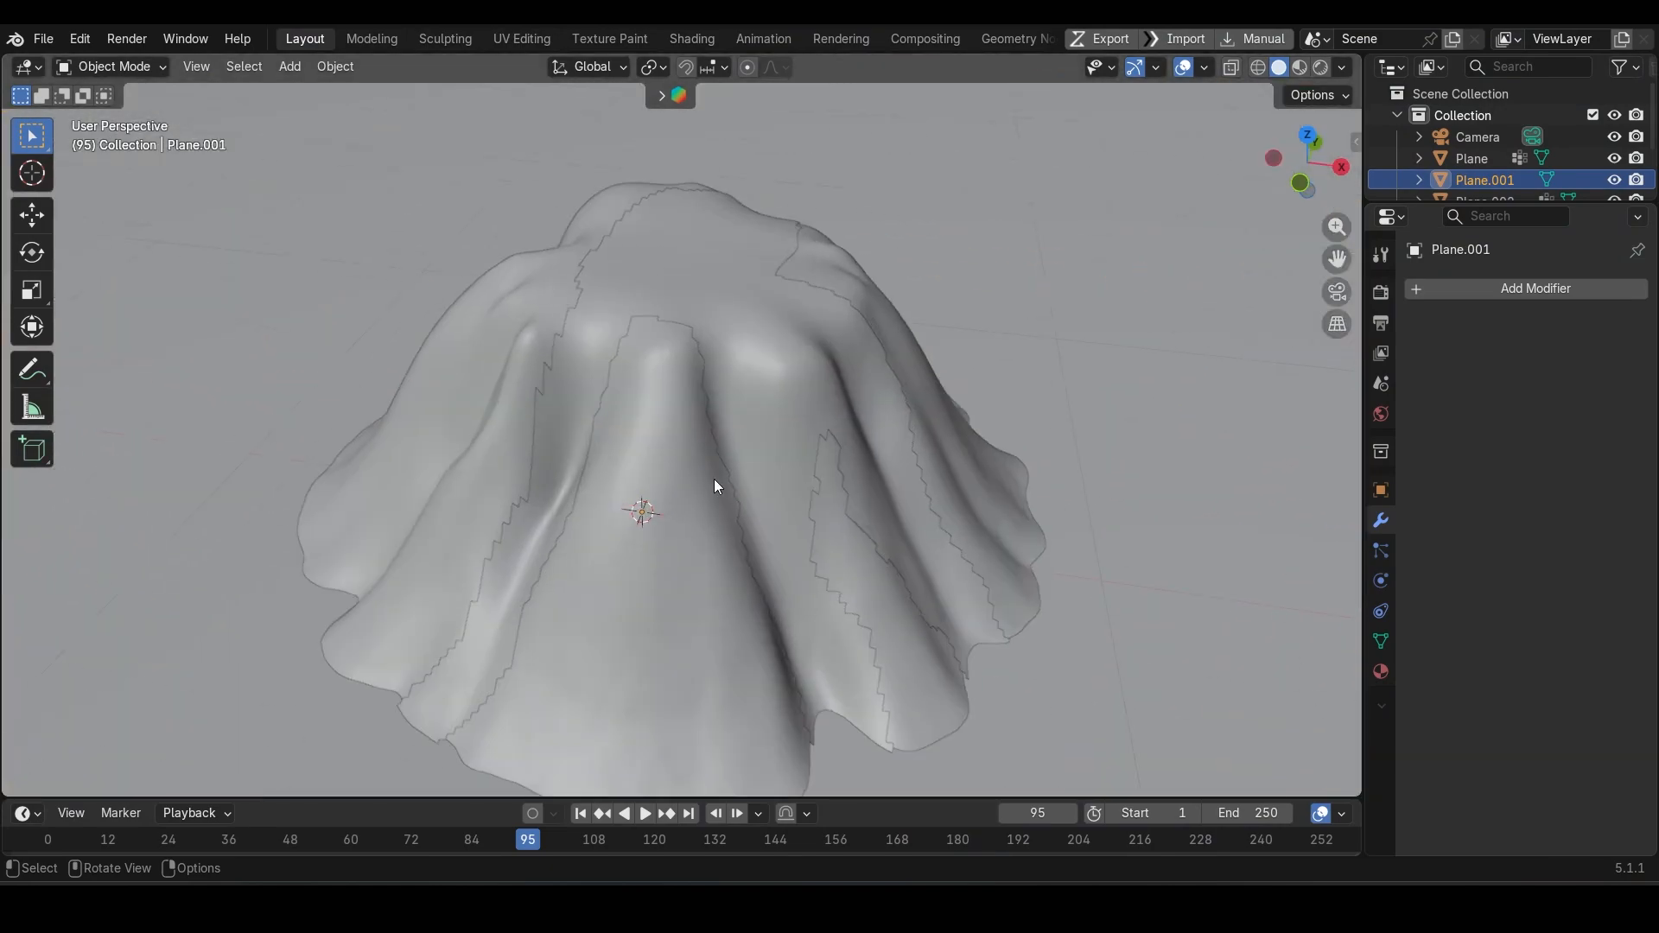
left_click(645, 515)
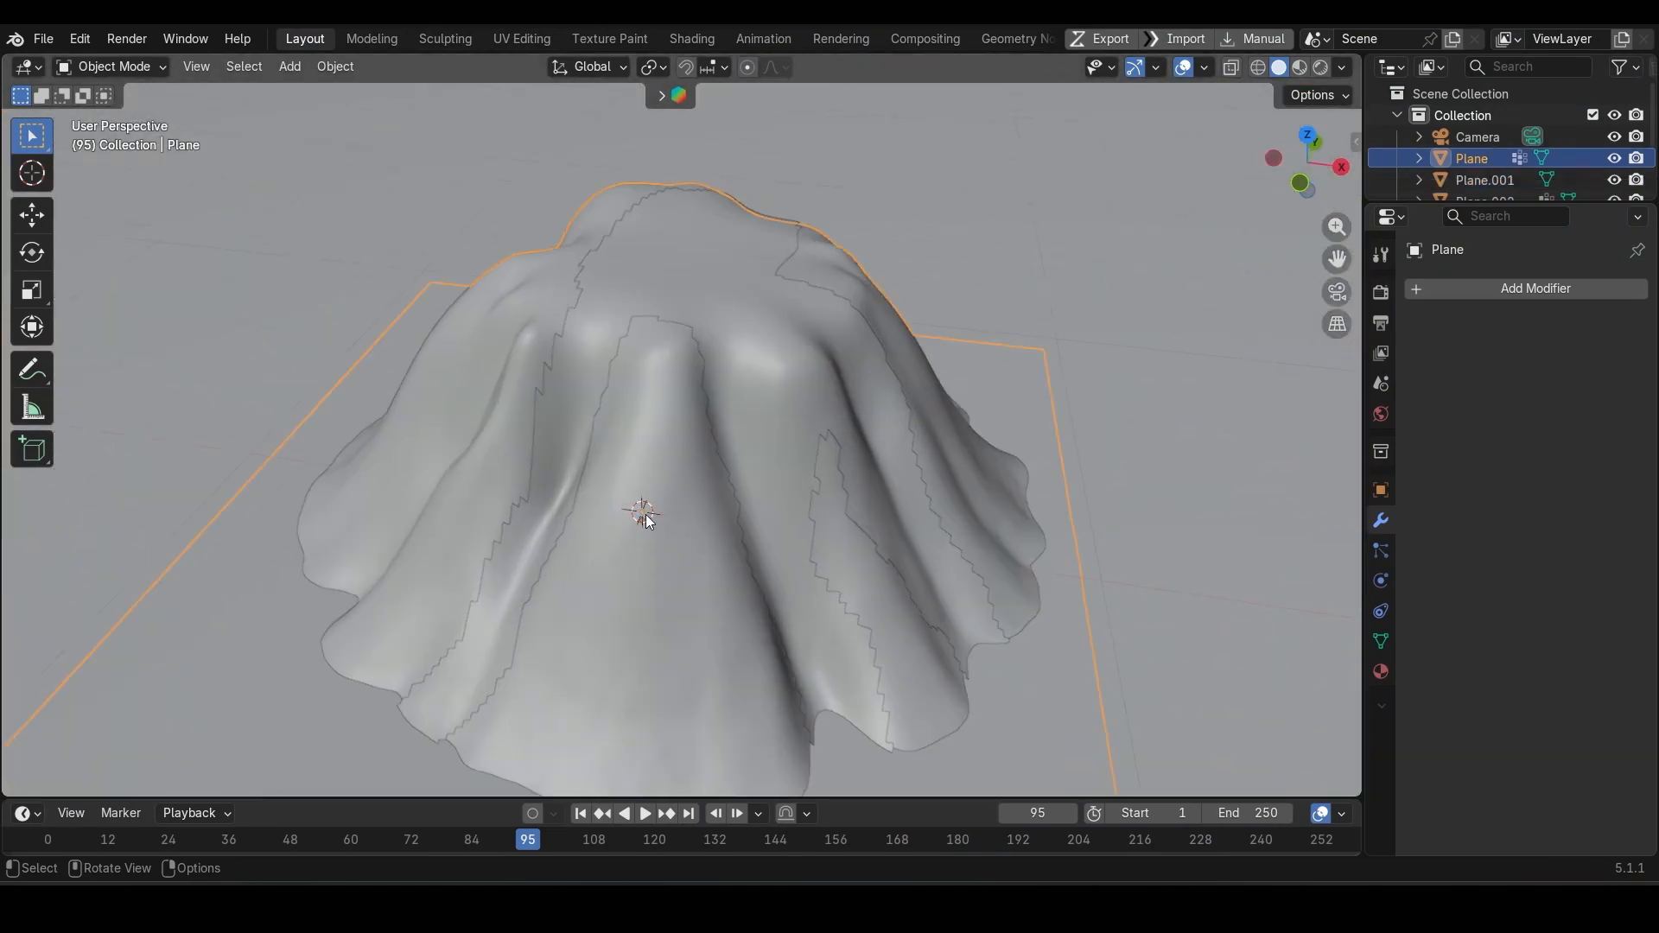
key("slash")
scroll(620, 524, "up", 2)
key("Tab")
middle_click_drag(625, 524, 691, 518)
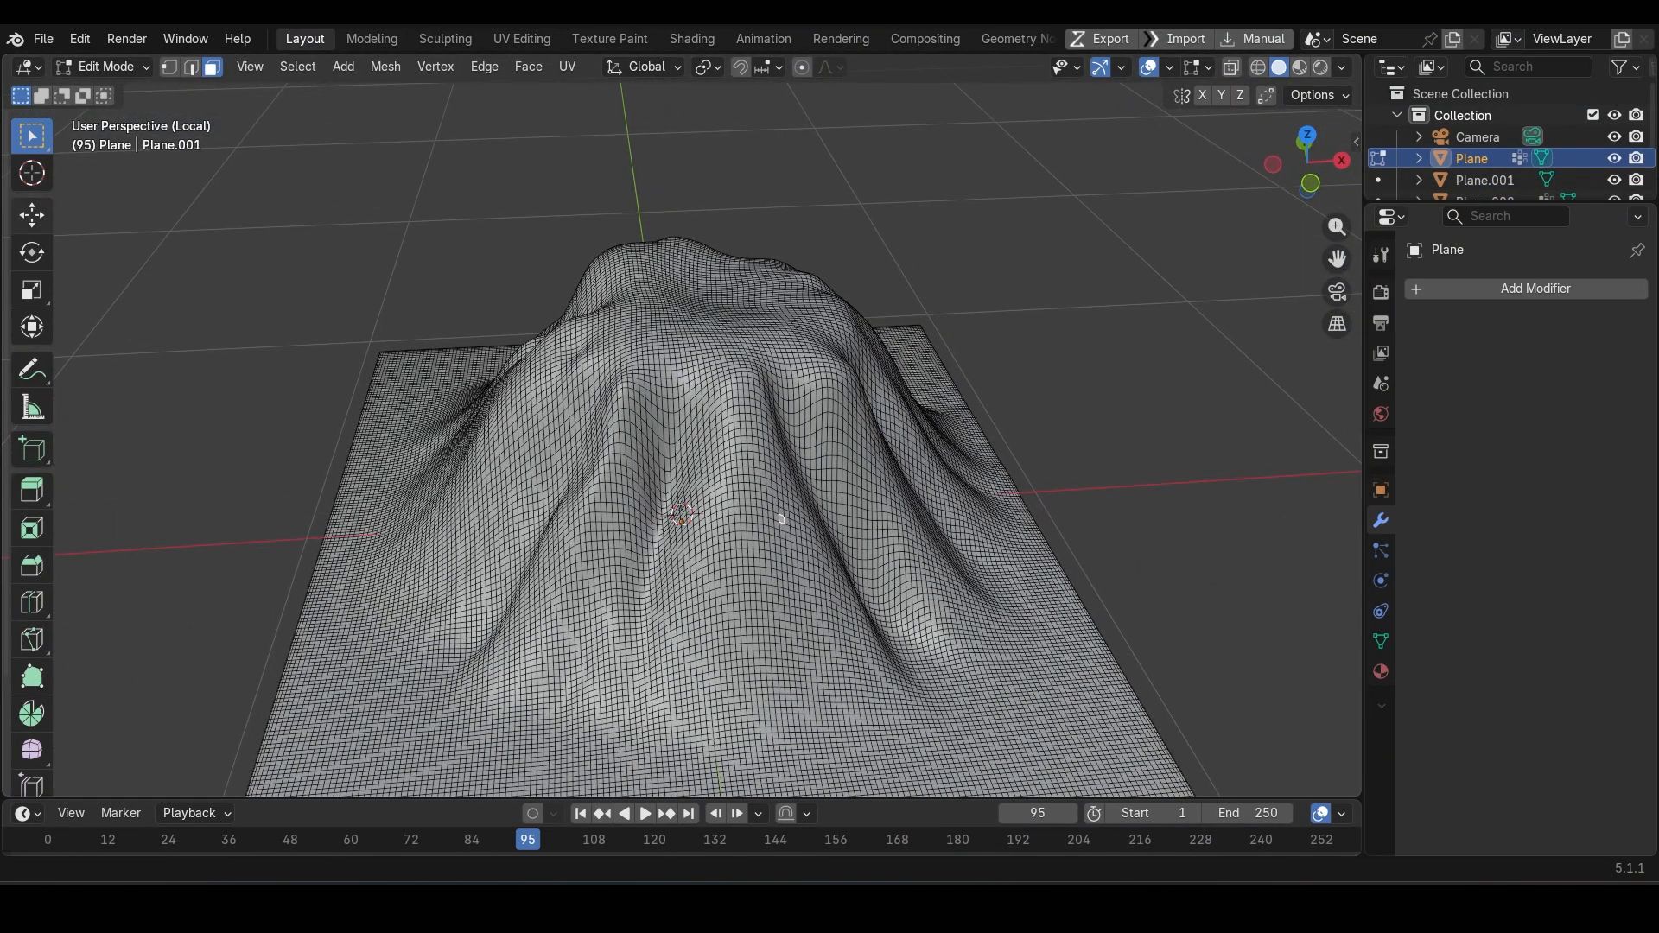
- Circle-select strips of faces running down the volcano's slopes as lava streams, and leave Edit Mode
key("c")
mouse_move(662, 398)
left_mouse_down()
mouse_move(671, 368)
mouse_move(571, 696)
mouse_move(514, 756)
left_mouse_up()
mouse_move(739, 363)
left_mouse_down()
mouse_move(789, 505)
mouse_move(907, 666)
mouse_move(955, 700)
left_mouse_up()
key("Escape")
key("Tab")
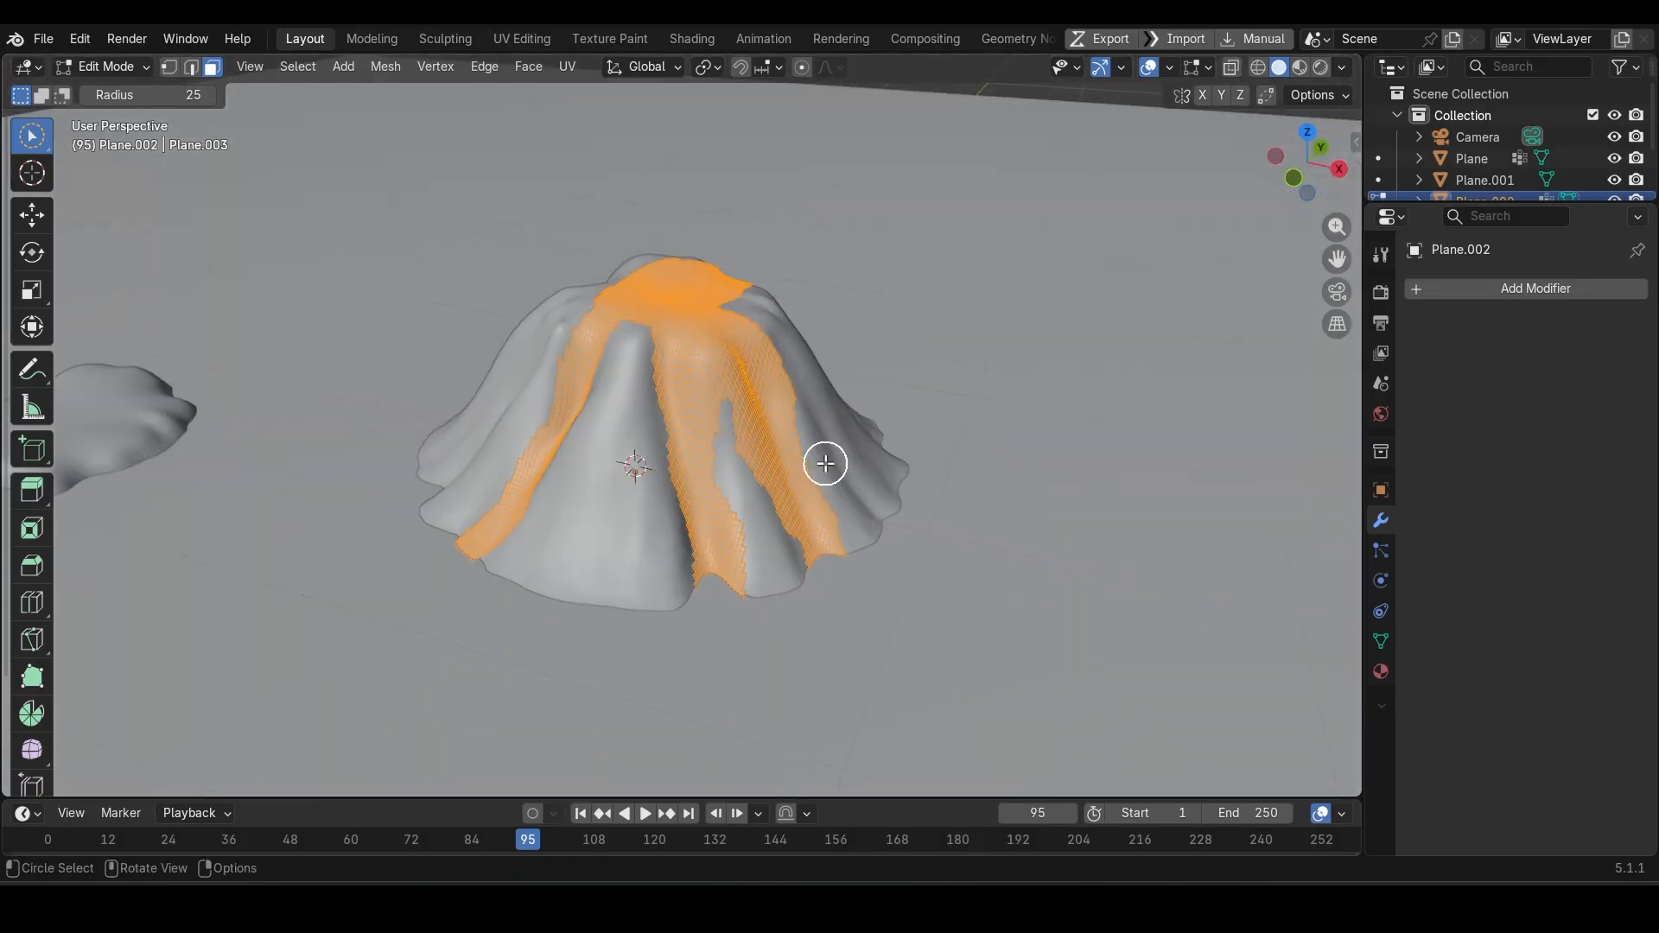
- Examine the large ground plane's mesh in Edit Mode and its extent around the volcano
key("Tab")
left_click(801, 562)
key("Tab")
scroll(803, 571, "down", 3)
middle_click_drag(804, 570, 727, 600)
scroll(855, 500, "down", 1)
key("Tab")
scroll(854, 509, "up", 2)
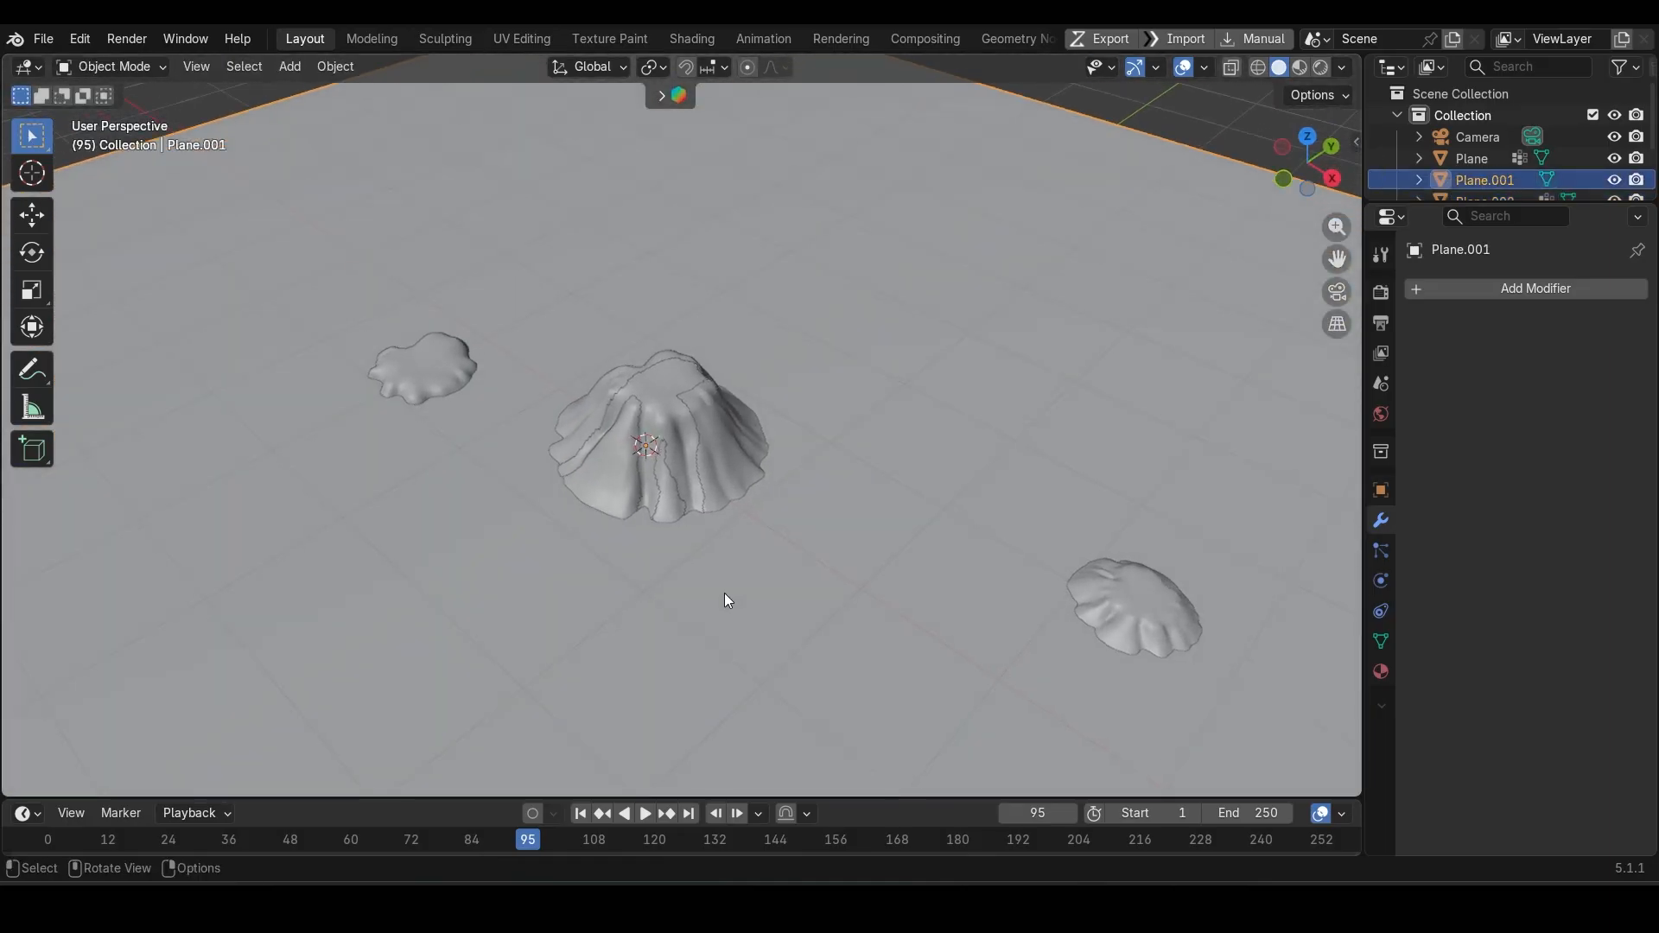
middle_click_drag(693, 457, 778, 362)
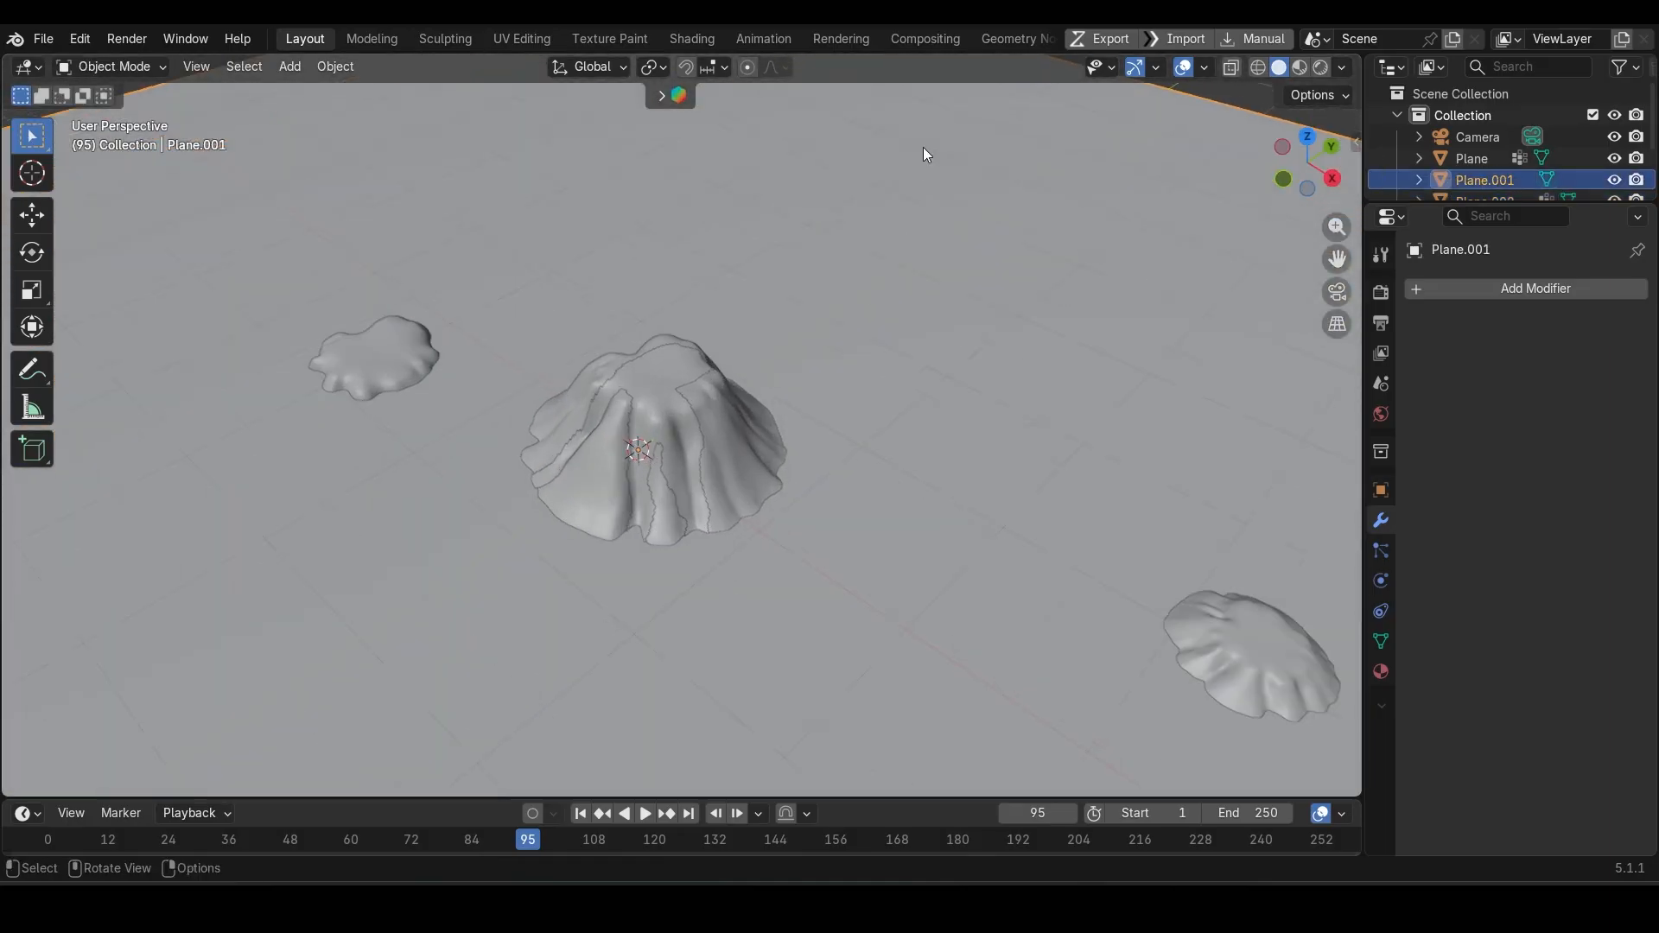
- Switch to the Shading workspace, select the lava stream object and show the viewport in Material Preview
left_click(678, 34)
left_click(797, 165)
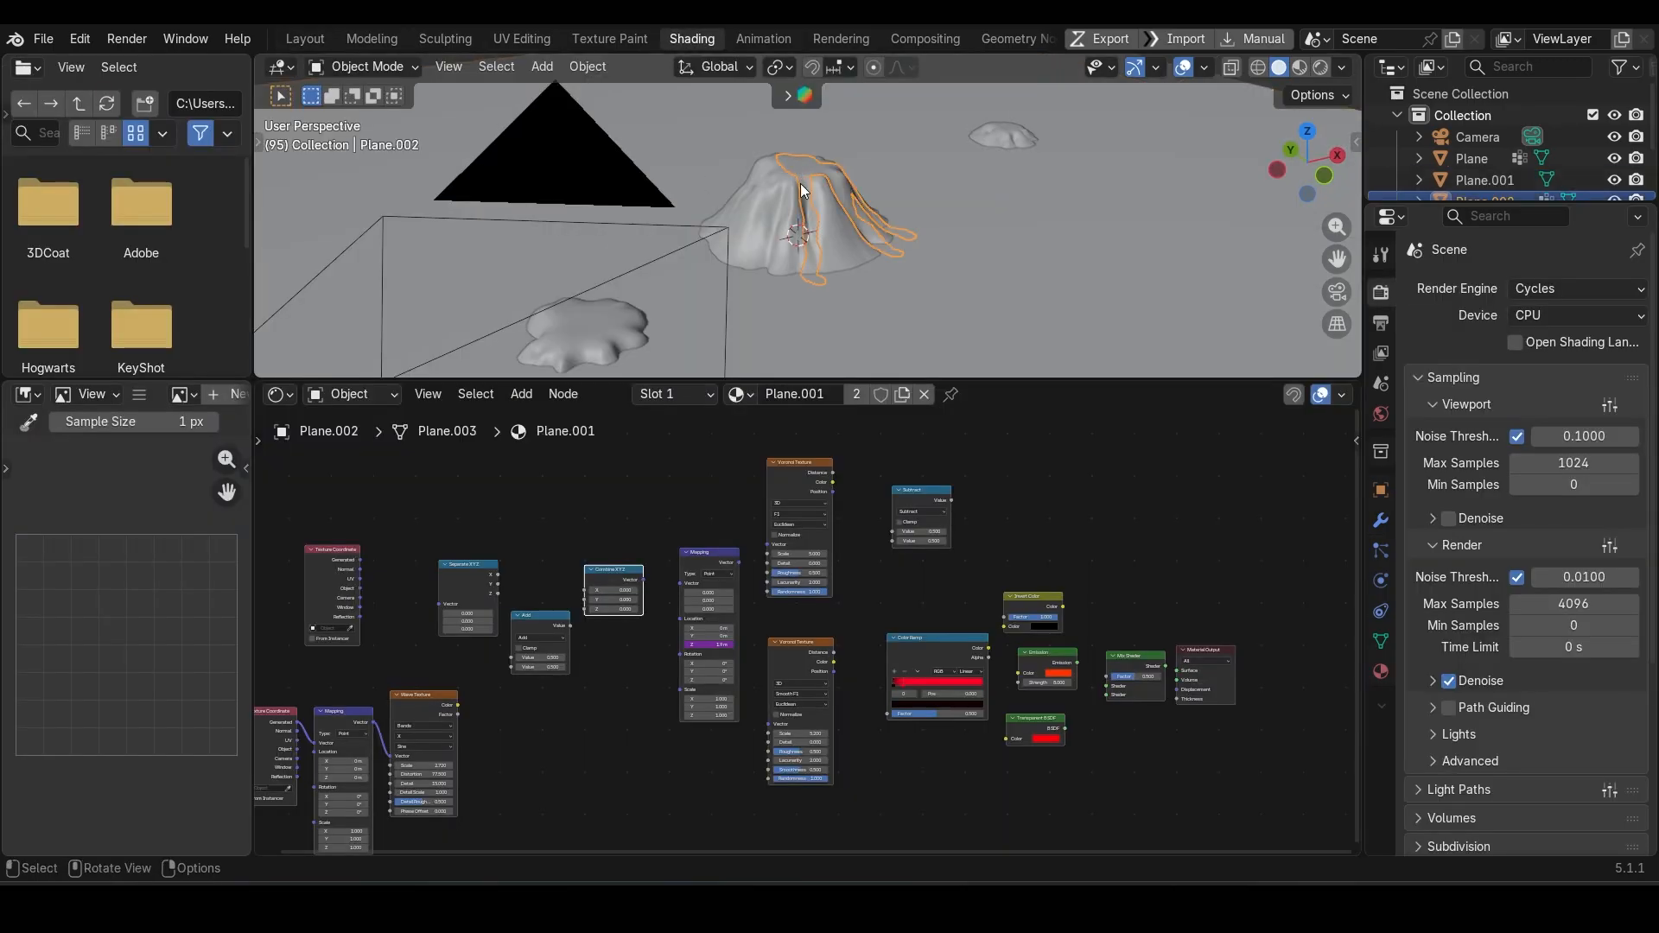
scroll(873, 466, "up", 2)
scroll(936, 278, "up", 5)
middle_click_drag(817, 249, 755, 262)
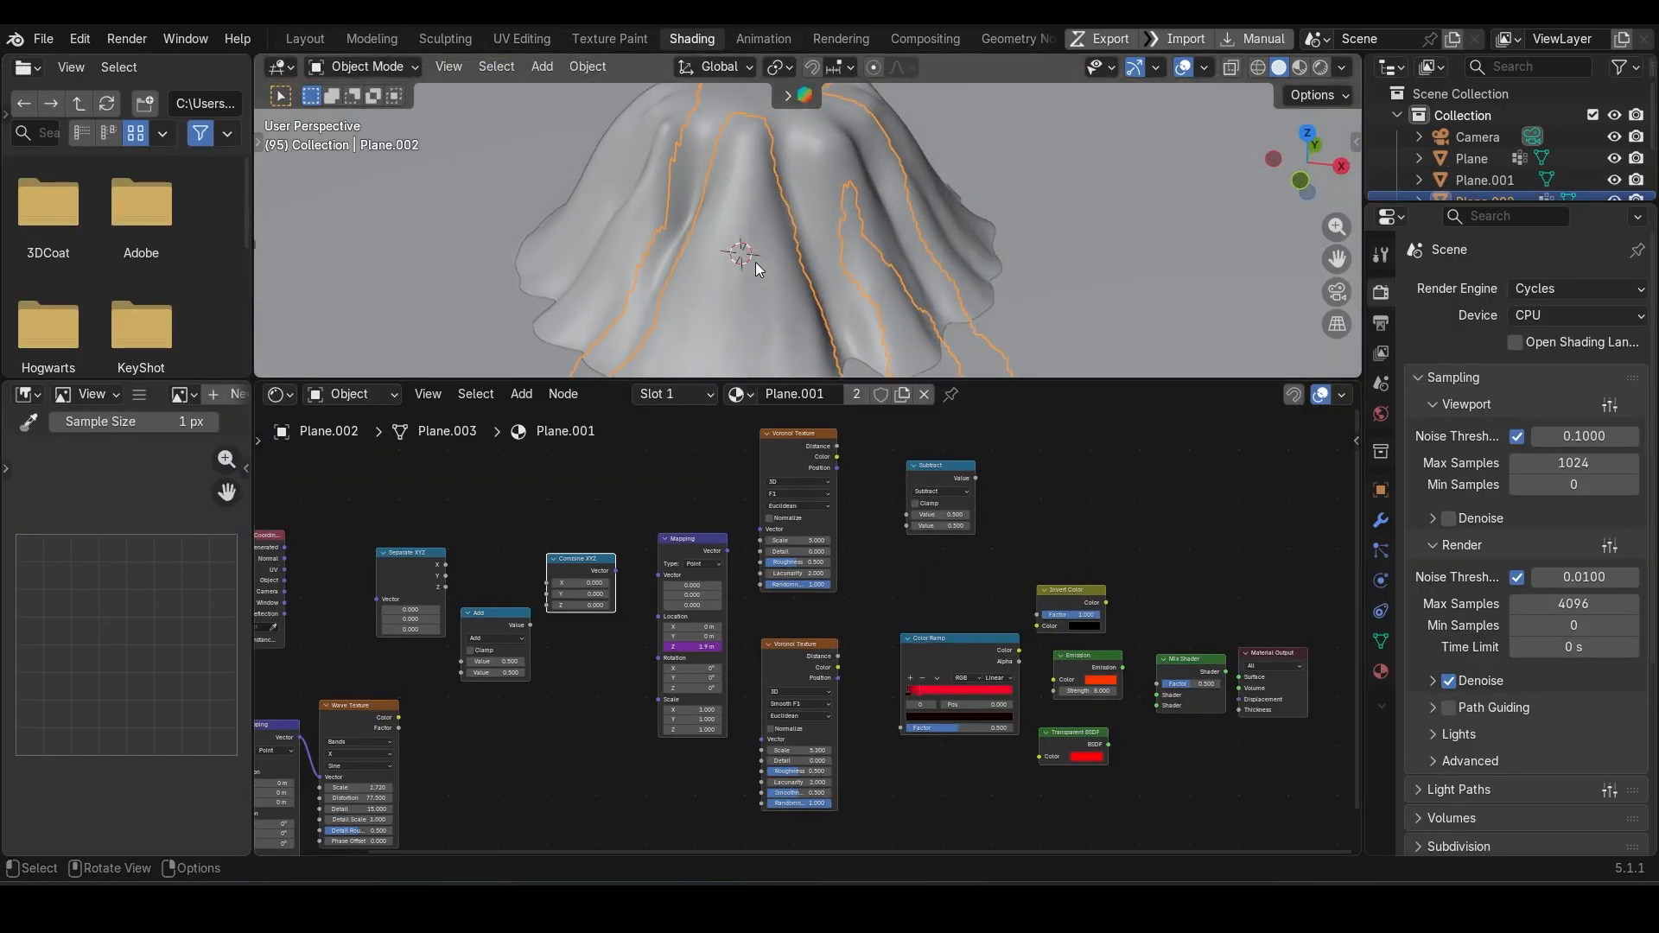
scroll(755, 262, "down", 3)
left_click(1301, 67)
scroll(890, 228, "up", 5)
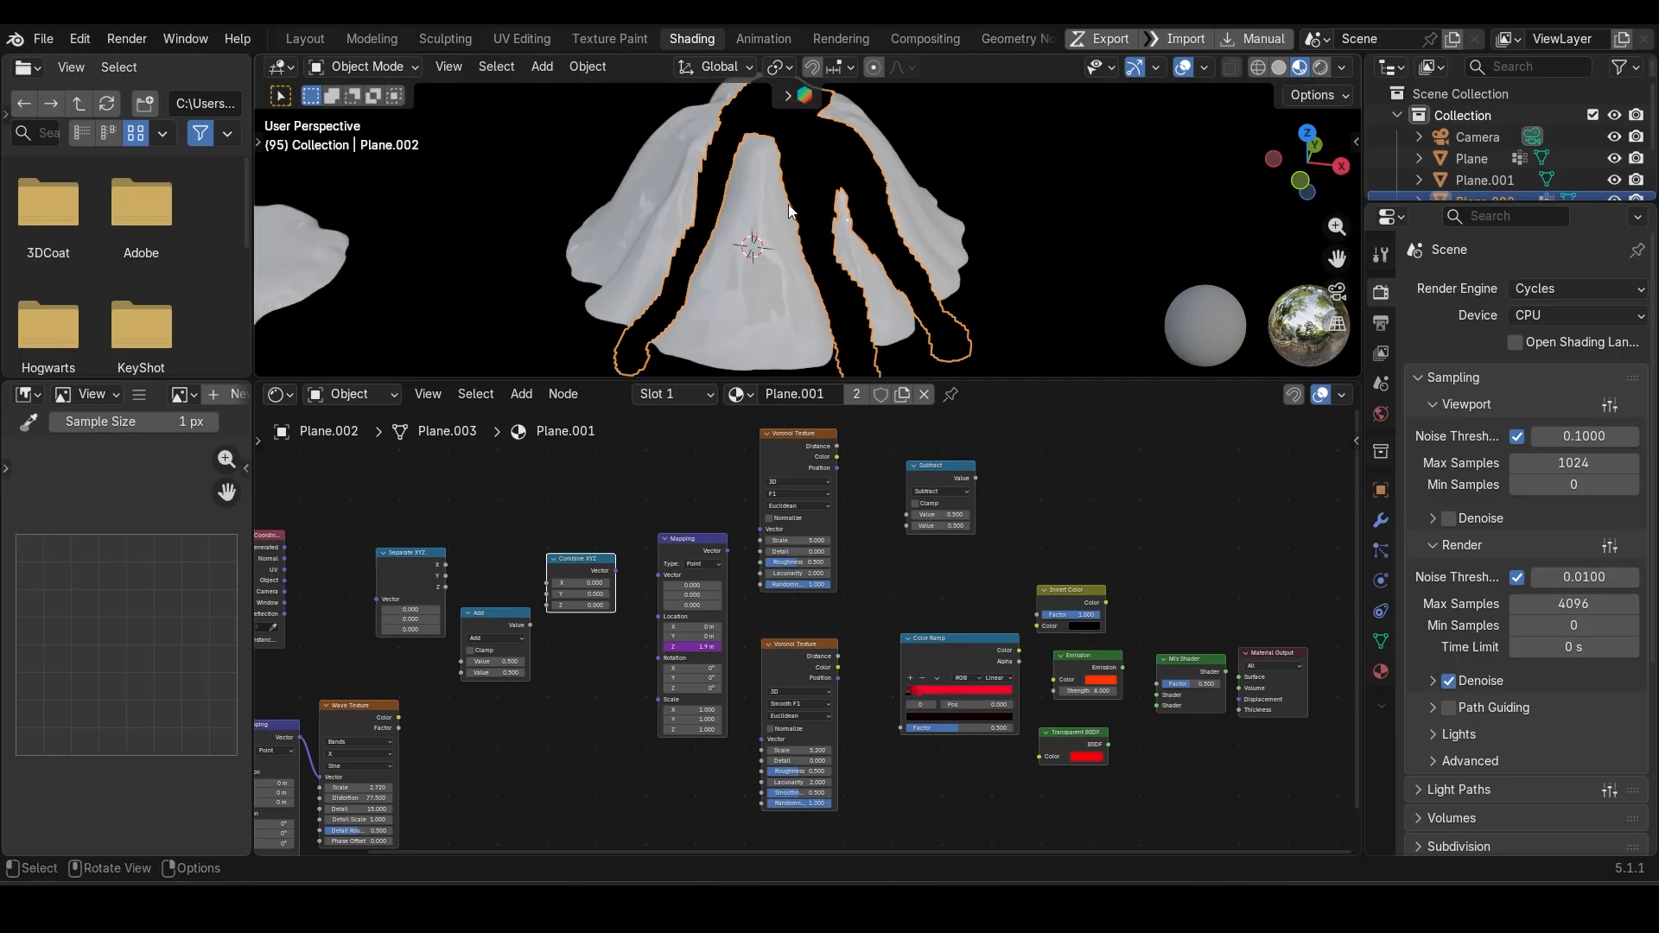
scroll(1189, 747, "up", 2)
- Connect the Emission output to the Mix Shader's first Shader input and the Transparent BSDF to its second
middle_click_drag(1188, 746, 682, 648)
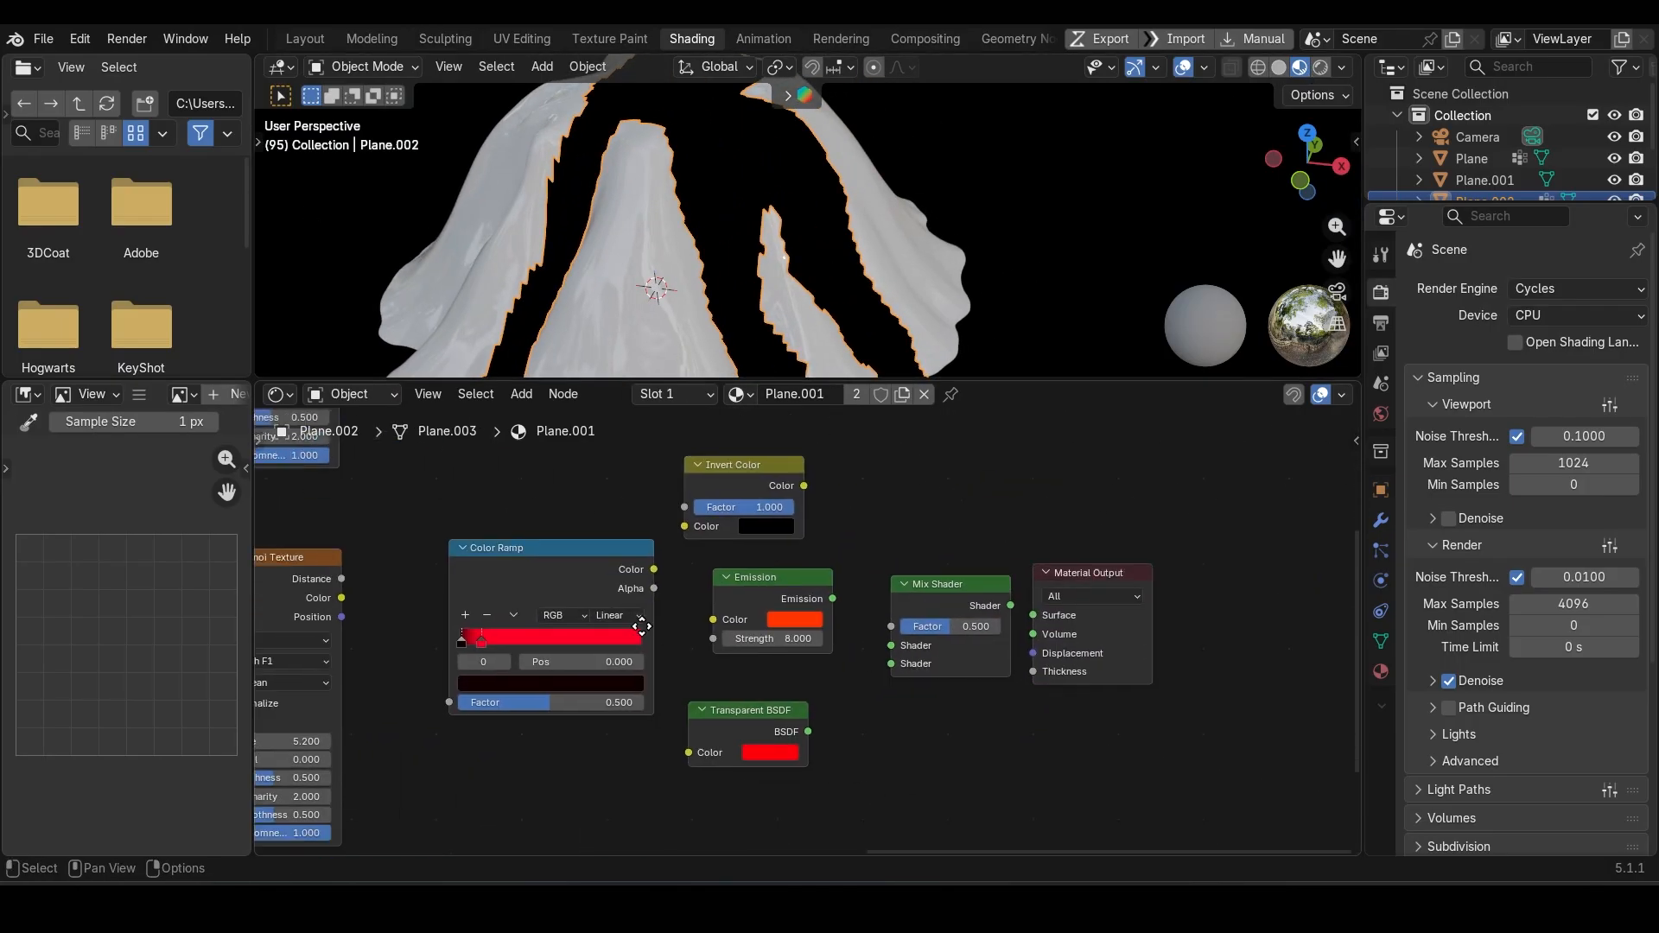
scroll(791, 563, "up", 3)
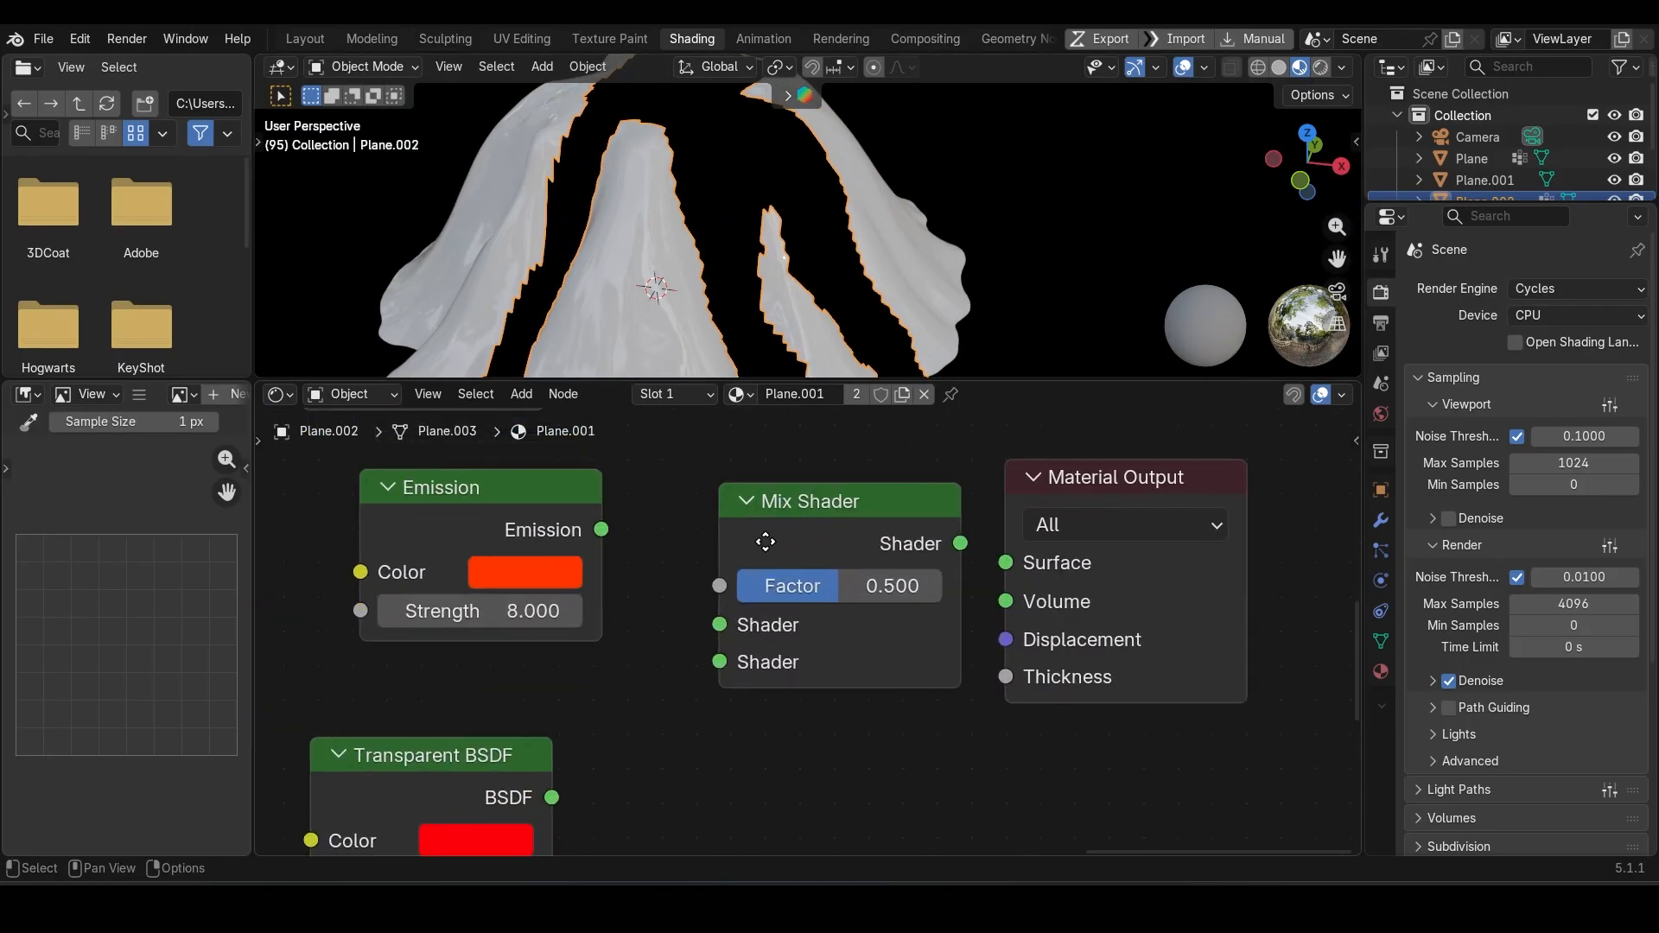
middle_click_drag(764, 541, 997, 596)
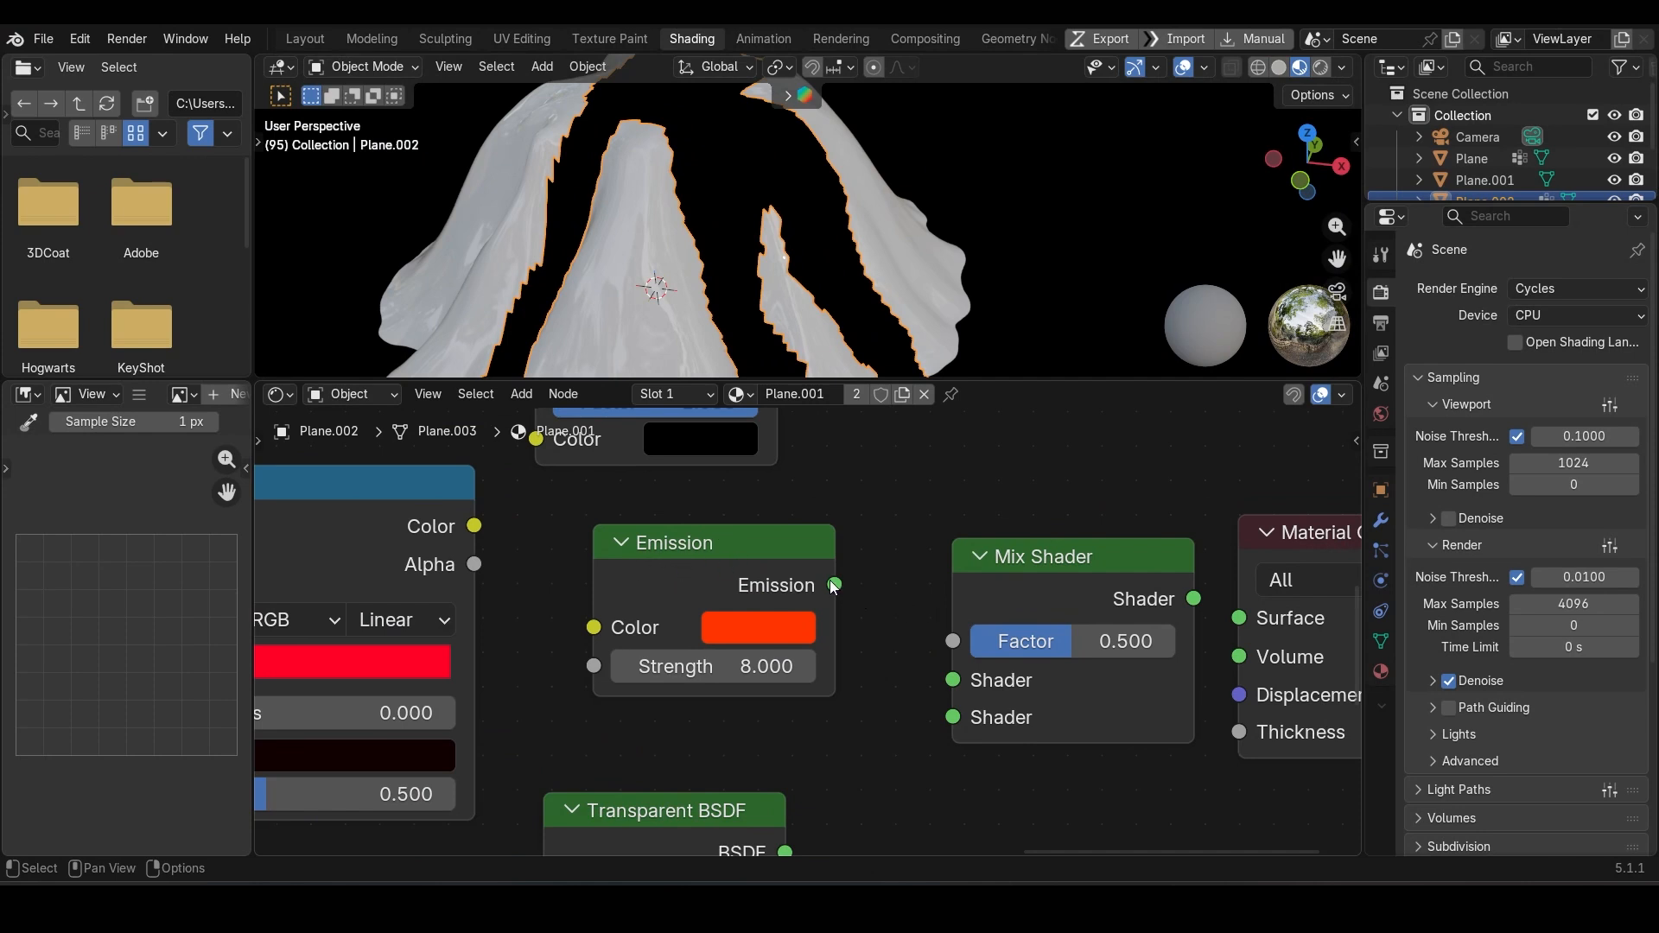
left_click_drag(835, 585, 952, 680)
middle_click_drag(843, 782, 823, 679)
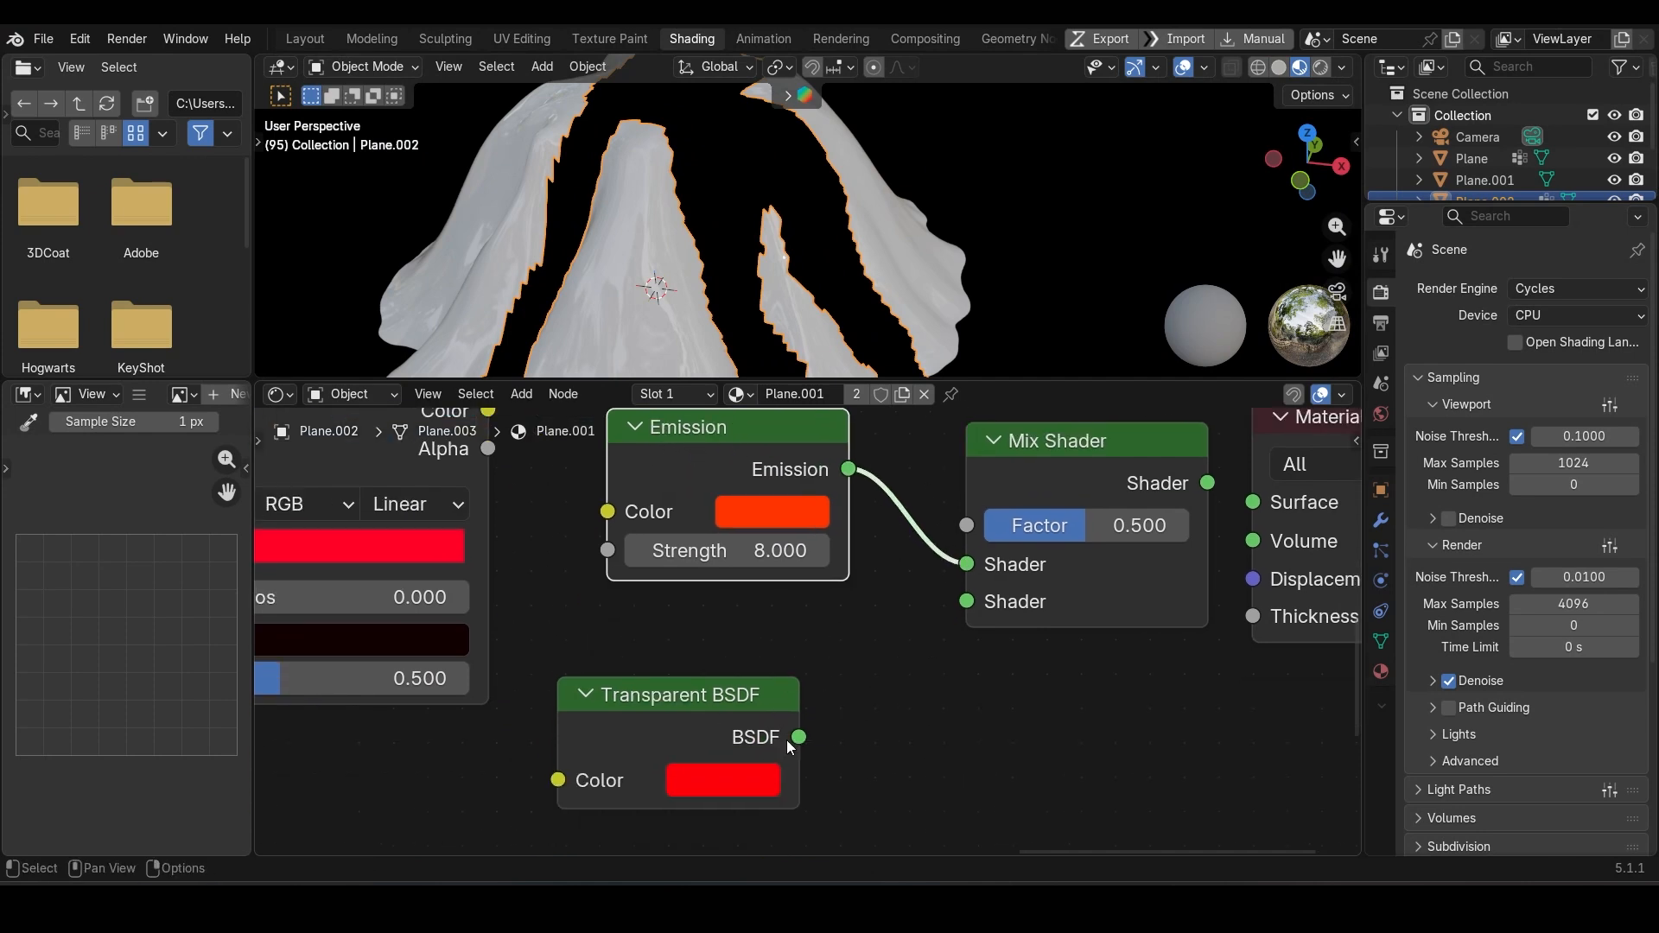
left_click_drag(796, 738, 818, 737)
left_click_drag(940, 610, 958, 604)
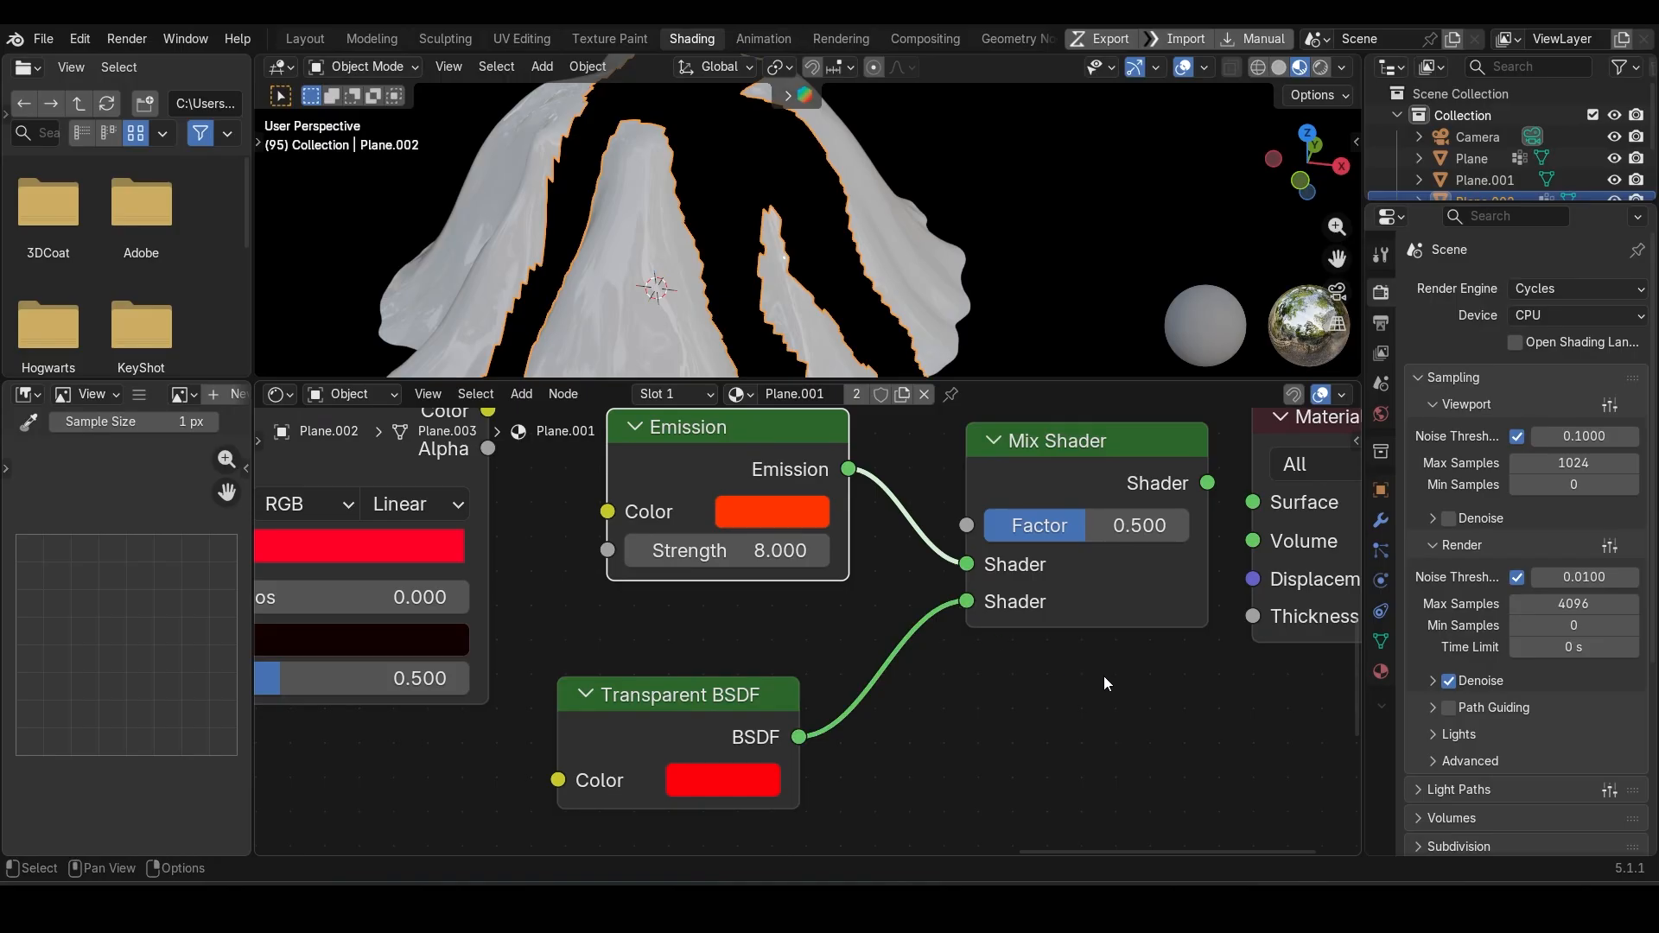
- Connect the Mix Shader's output to the Material Output's Surface input
middle_click_drag(1102, 676, 882, 776)
left_click_drag(985, 584, 1042, 604)
scroll(817, 635, "down", 3)
- Connect the Color Ramp's Color output to the Emission node's Color input
middle_click_drag(581, 644, 951, 645)
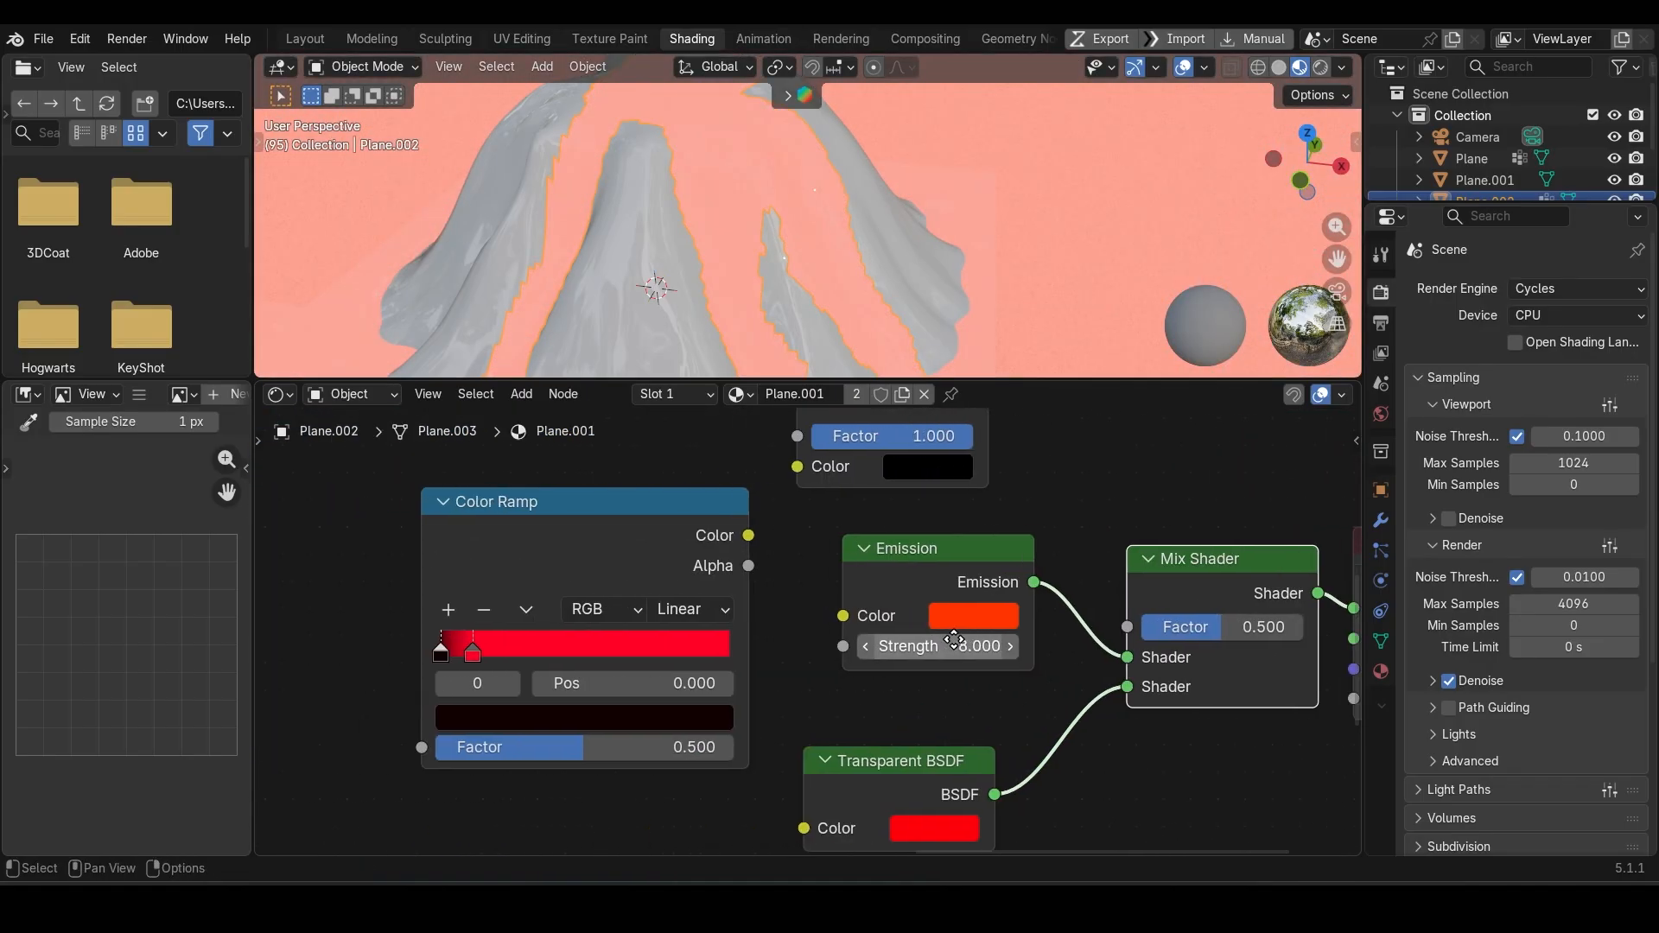
left_click_drag(914, 558, 883, 561)
scroll(883, 560, "down", 1)
middle_click_drag(853, 600, 1009, 614)
left_click_drag(913, 556, 974, 630)
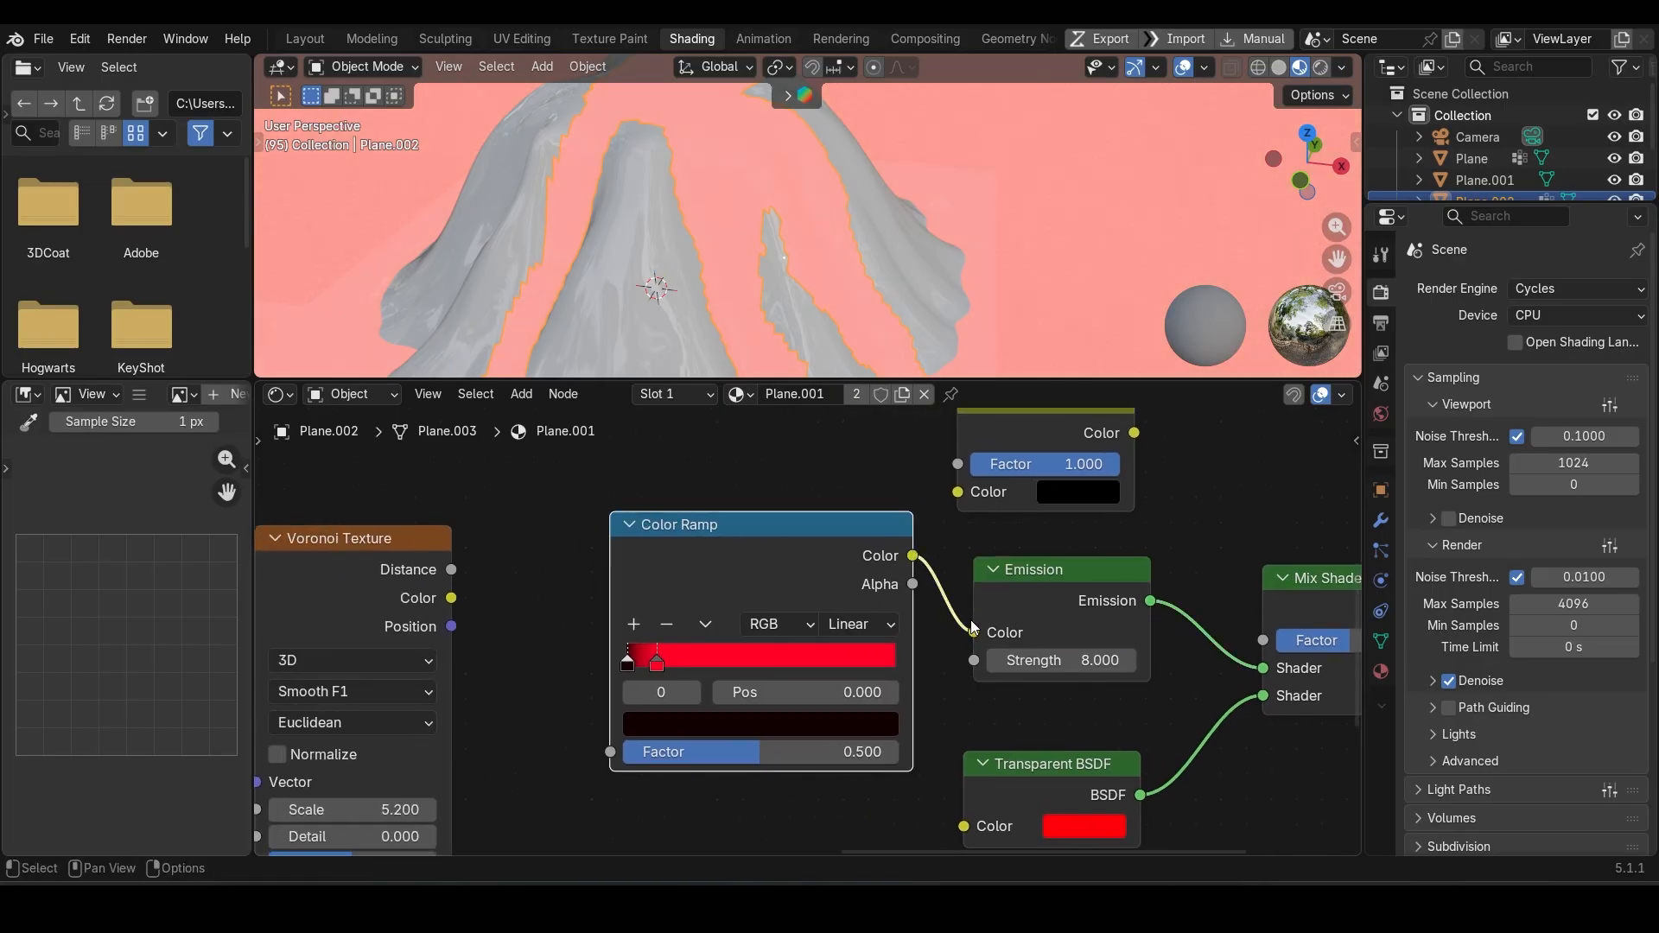
- Connect the Smooth F1 Voronoi Texture's Distance output directly to the Color Ramp's Factor input
scroll(834, 619, "down", 2)
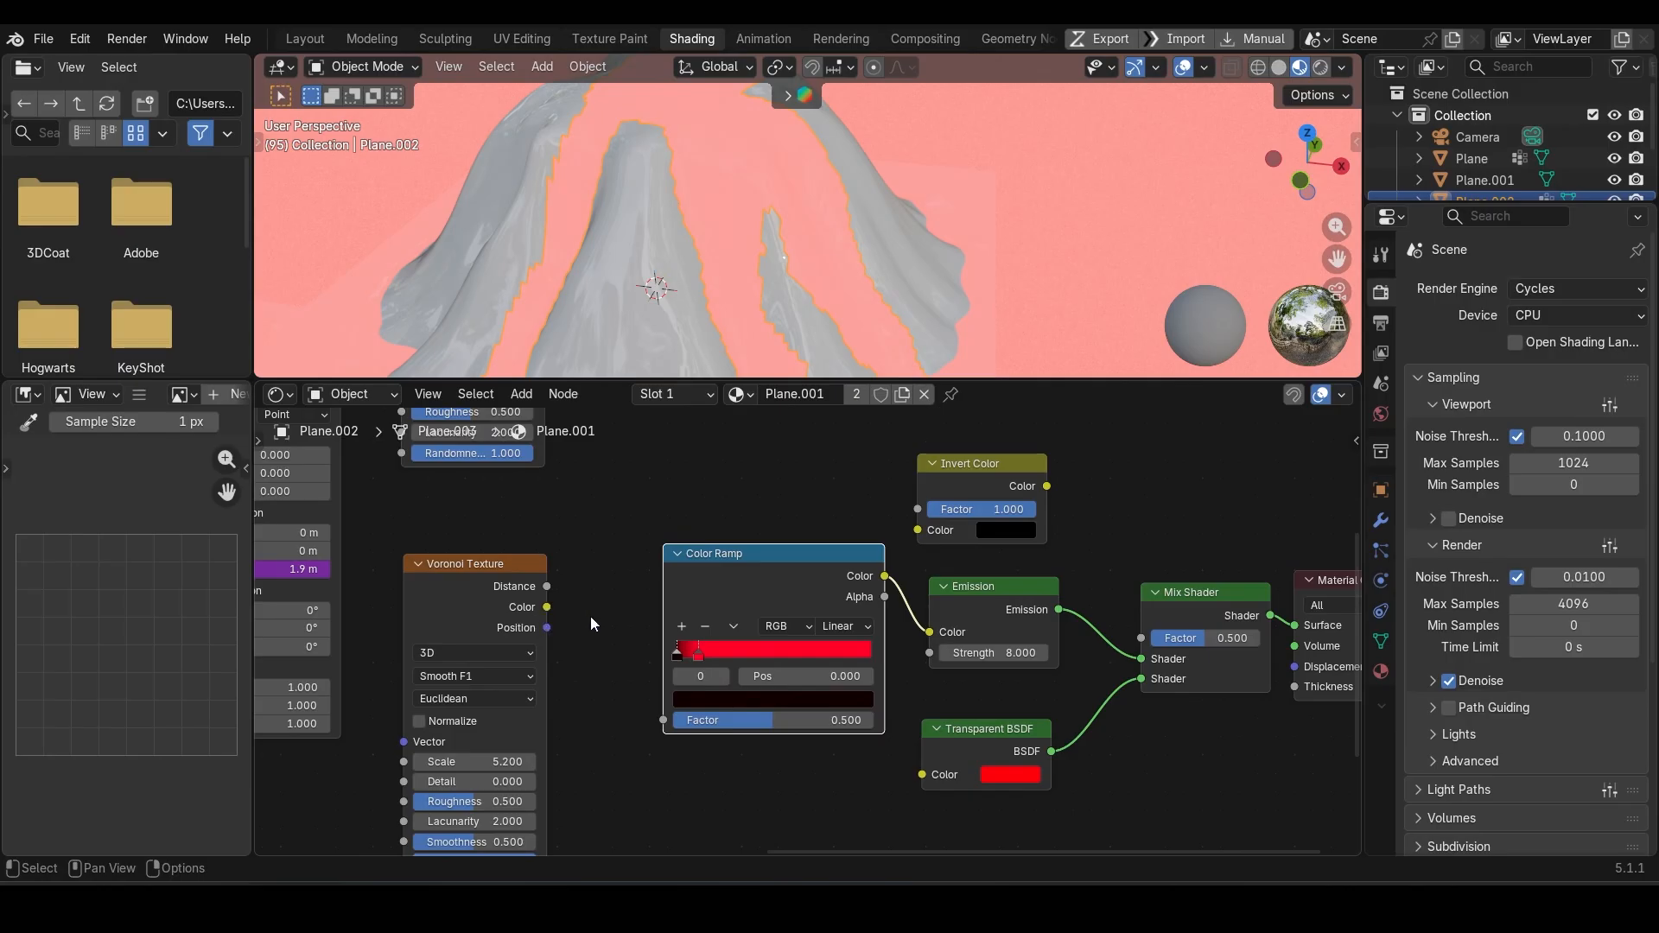
scroll(589, 615, "up", 2)
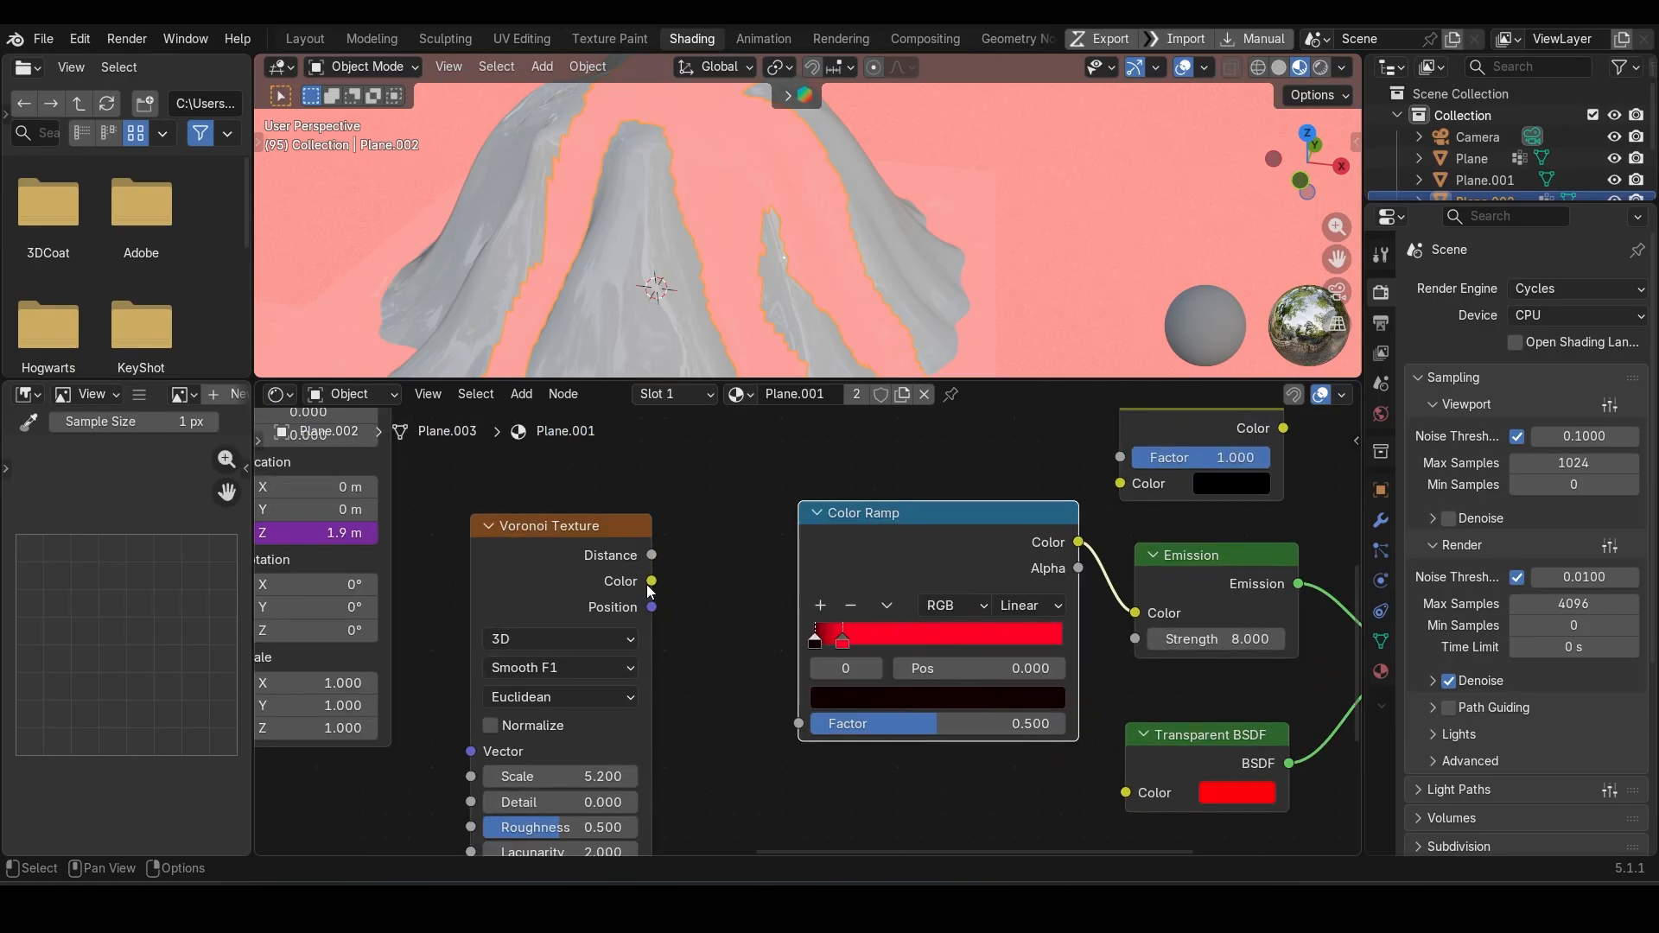
middle_click_drag(667, 670, 713, 564)
scroll(616, 562, "up", 1)
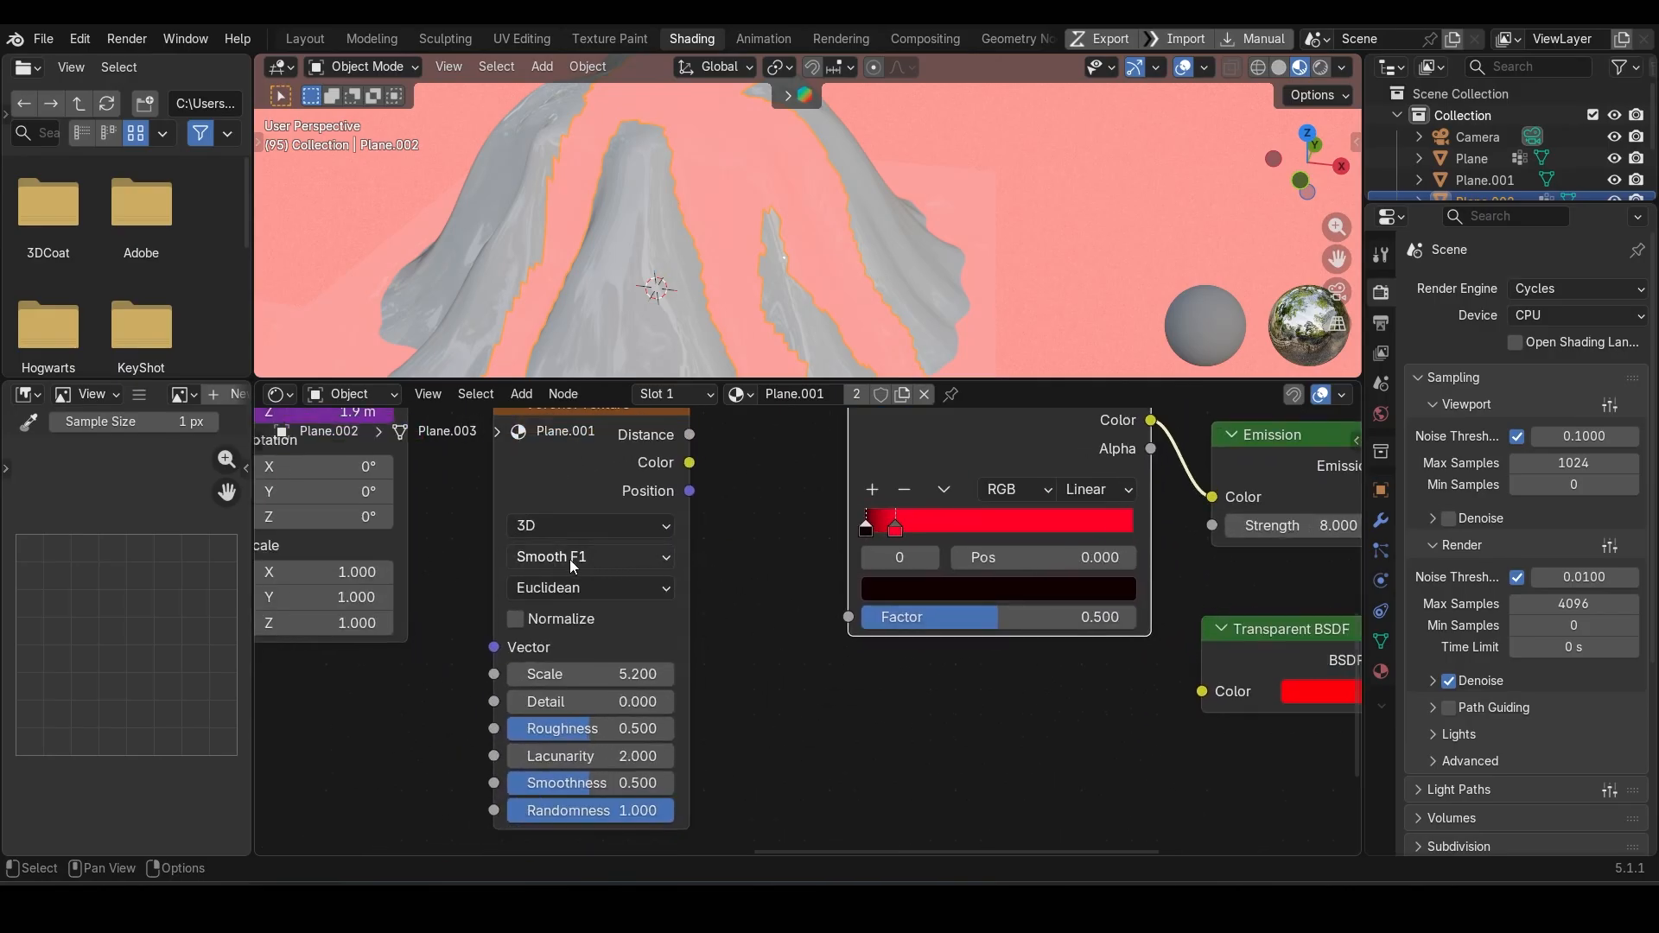
left_click(689, 446)
mouse_move(689, 440)
left_mouse_down()
mouse_move(838, 528)
mouse_move(847, 617)
left_mouse_up()
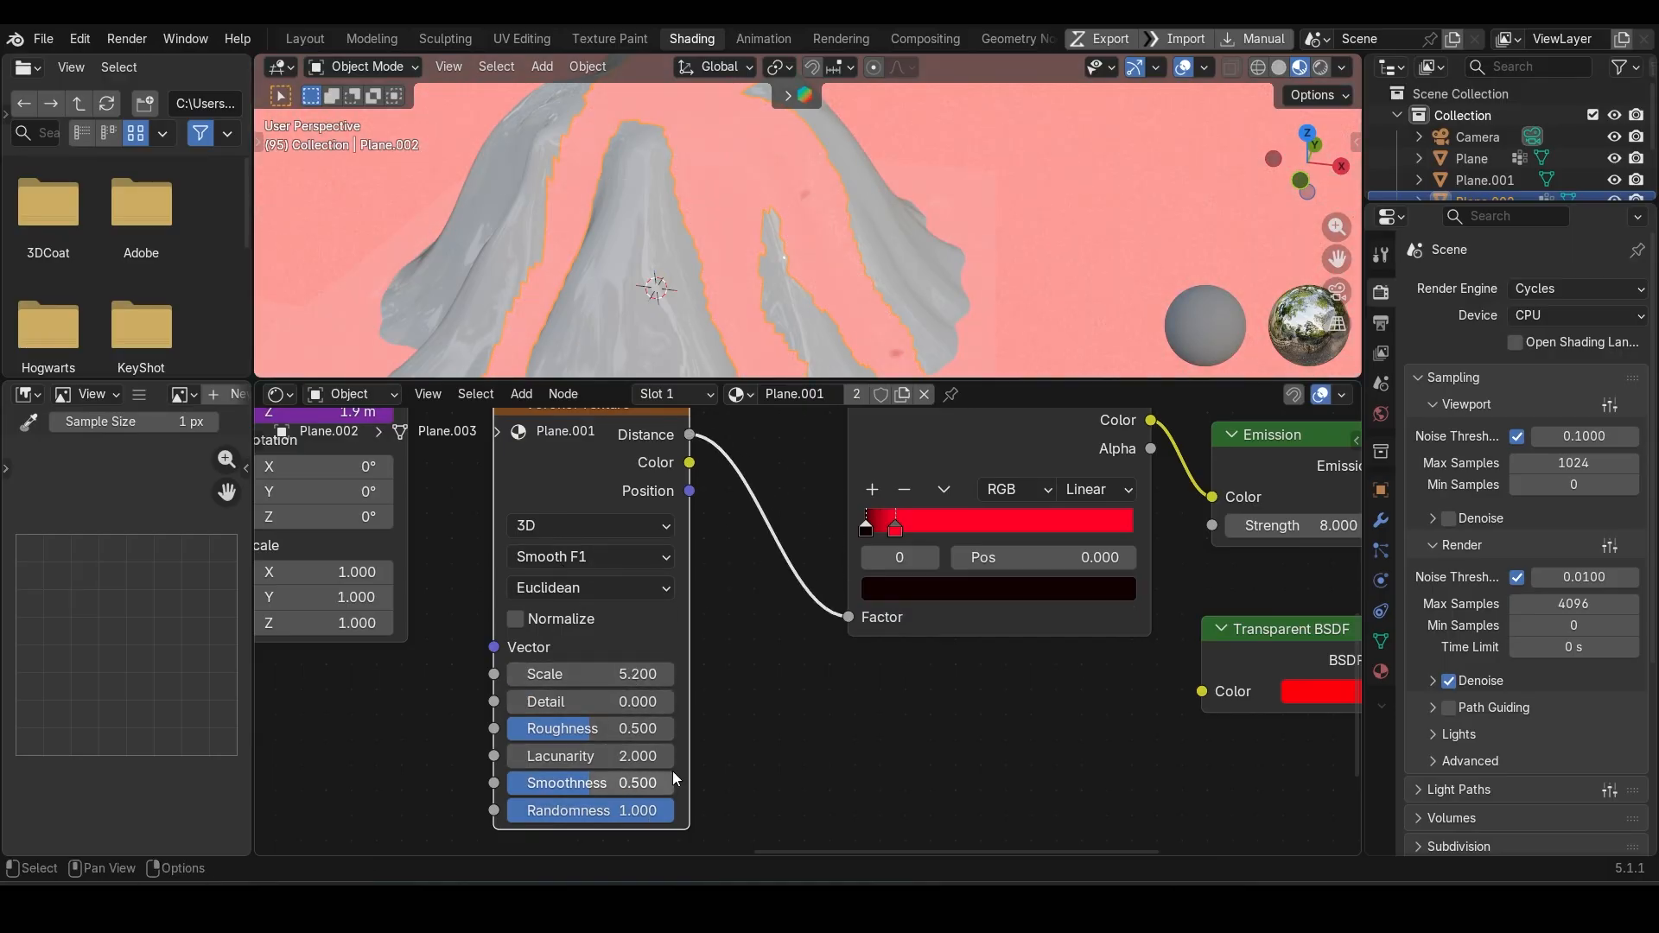
- Connect the F1 Voronoi Texture's Distance output to the Subtract node's first Value input
middle_click_drag(757, 564, 779, 783)
scroll(796, 636, "down", 2)
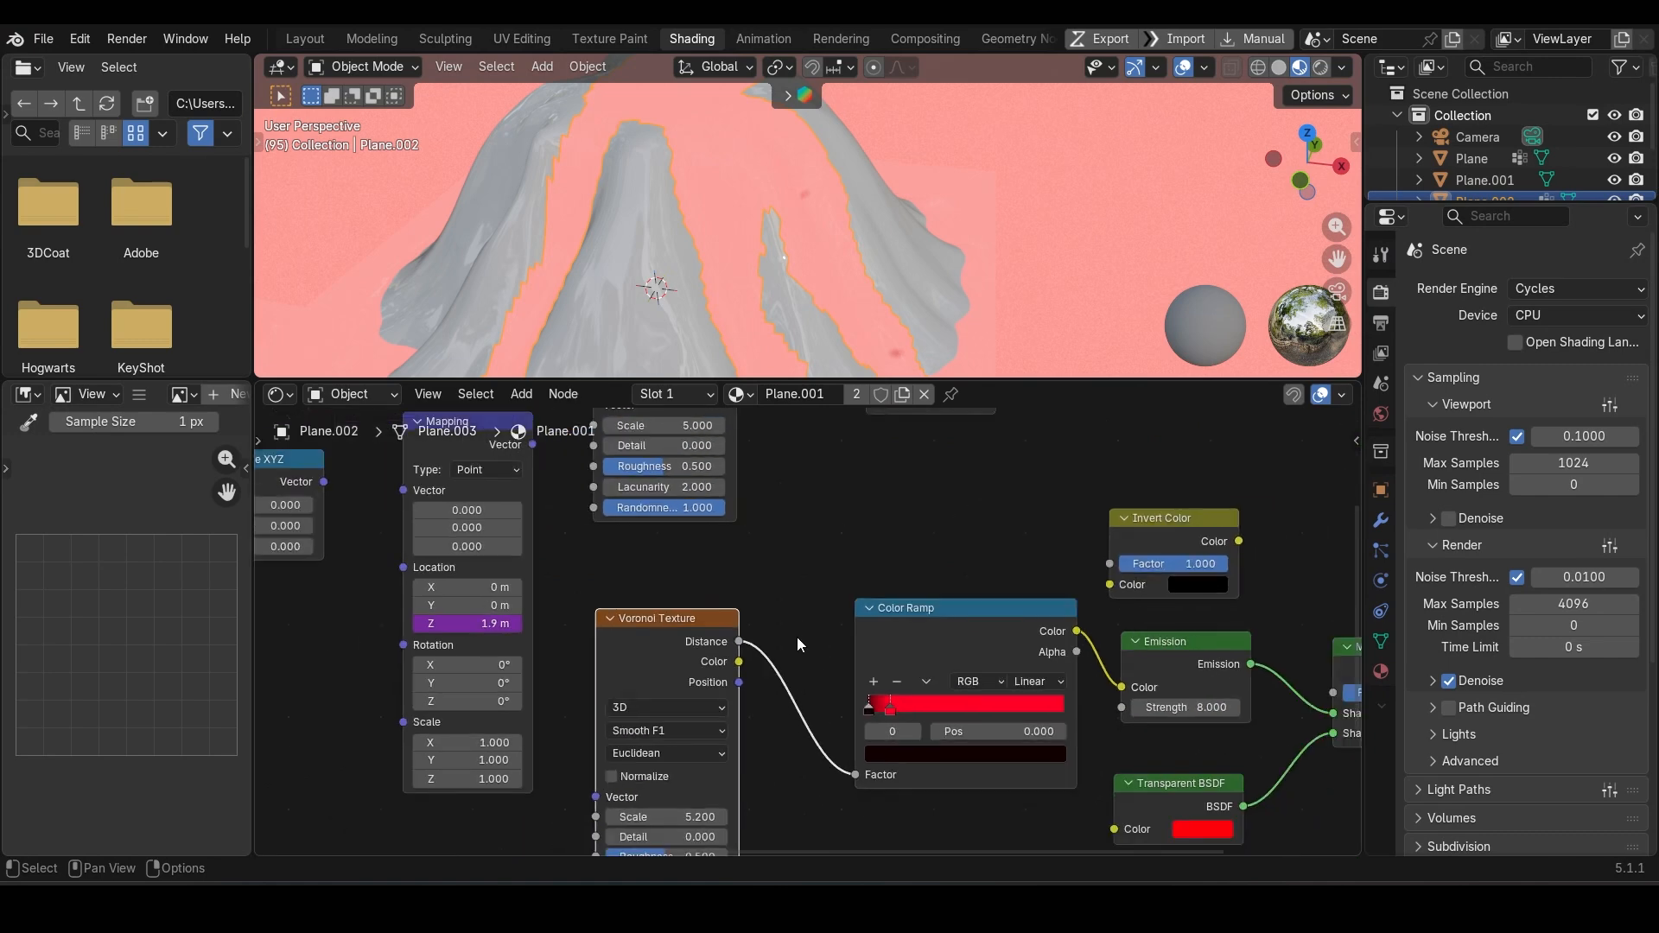
middle_click_drag(688, 501, 698, 693)
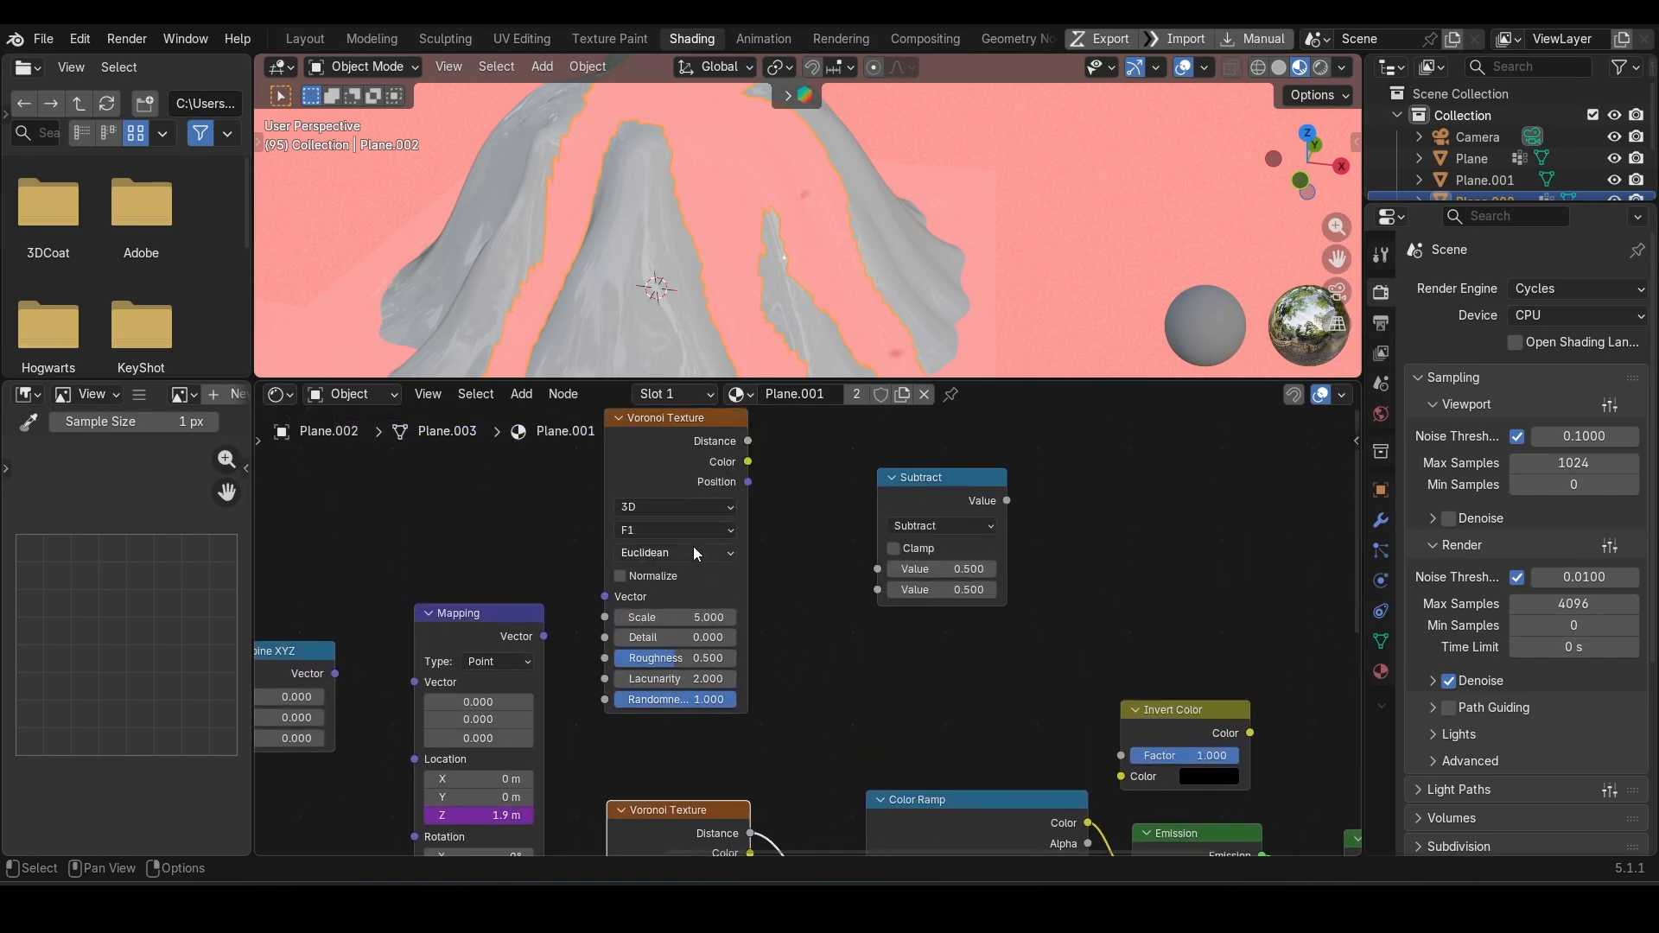
scroll(589, 529, "up", 3)
scroll(590, 507, "down", 2)
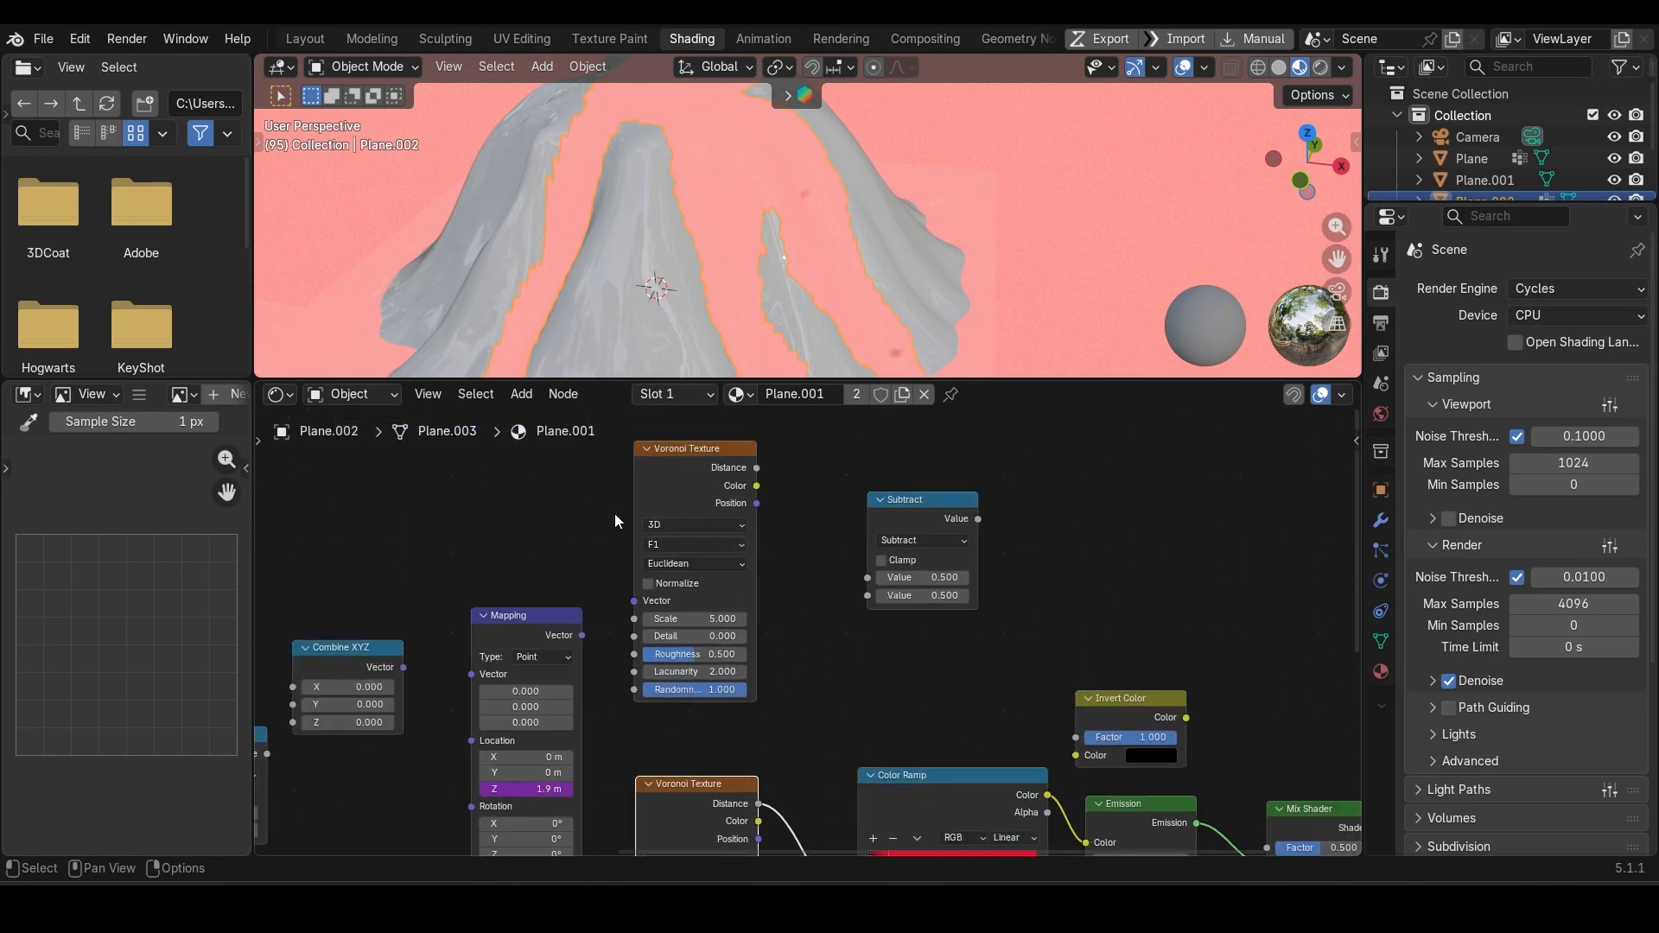
middle_click_drag(837, 683, 854, 634)
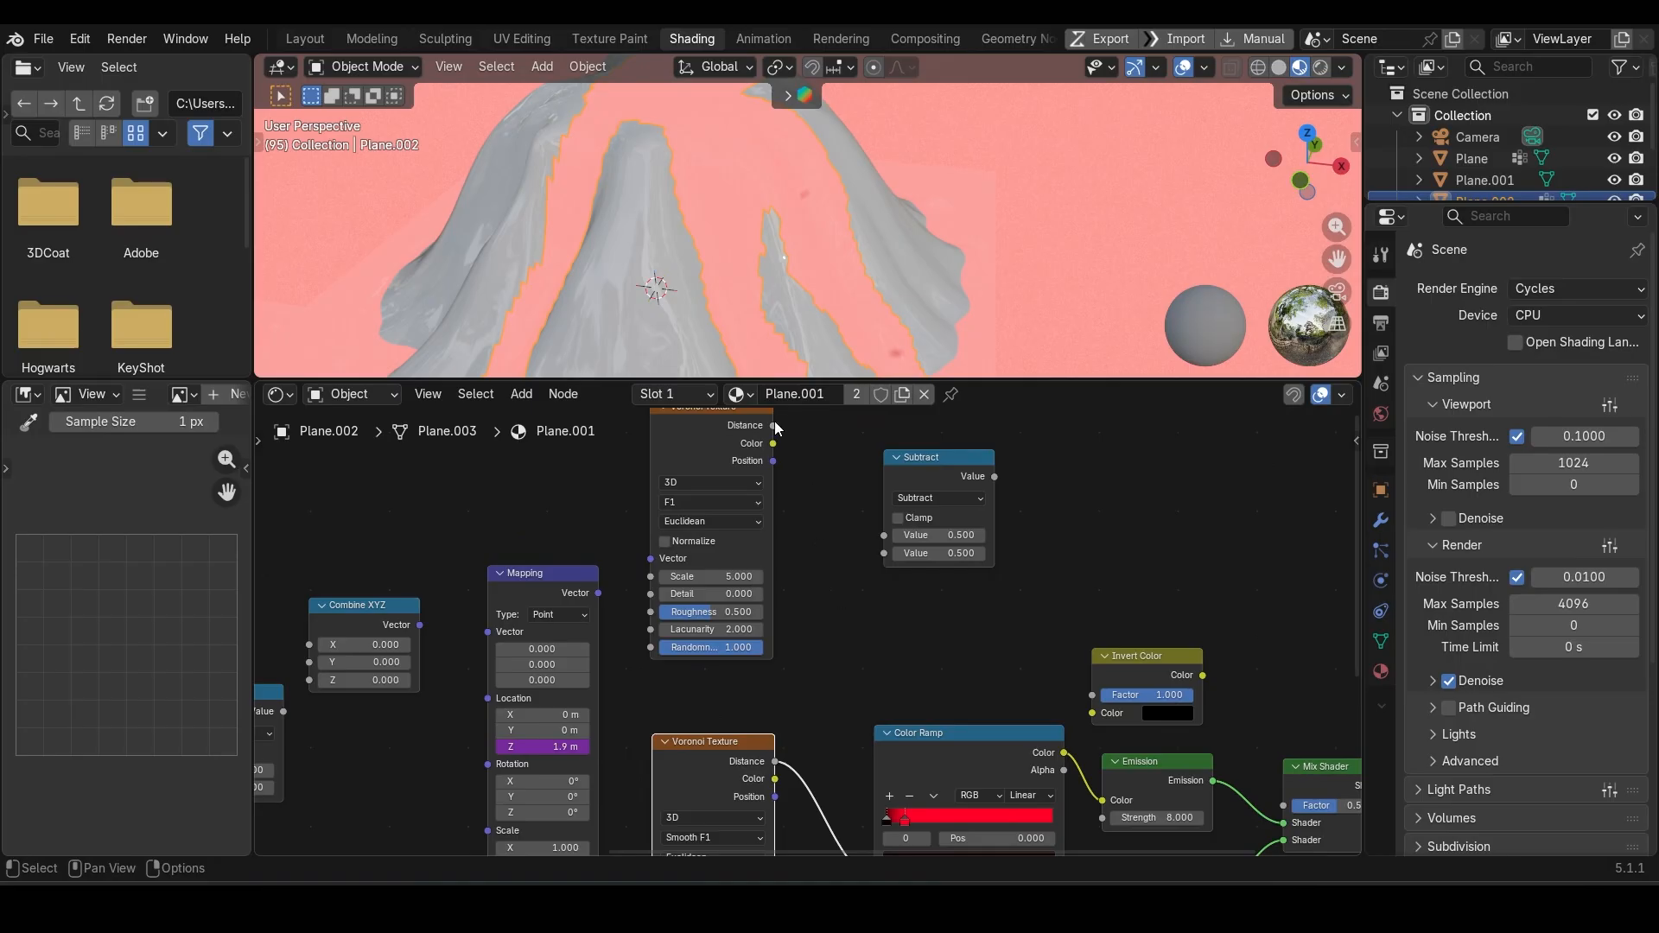
left_click_drag(777, 426, 878, 533)
- Connect the Smooth F1 Voronoi's Distance to the Subtract node's second Value, and the Subtract result to the Color Ramp's Factor
scroll(980, 665, "down", 2)
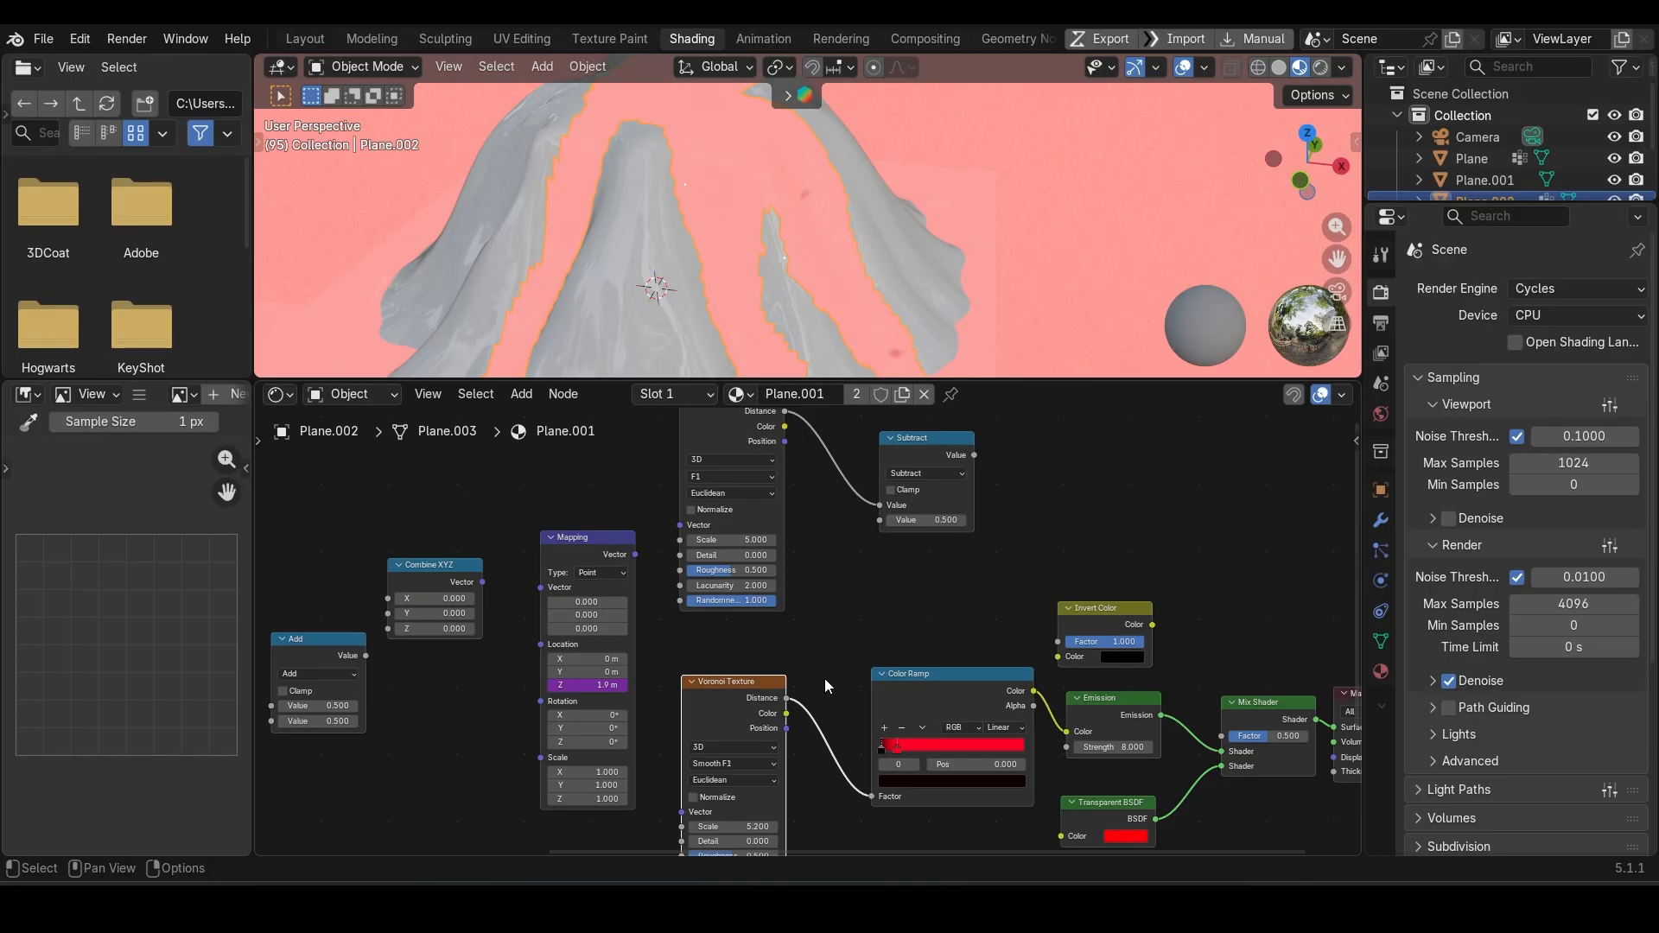
left_click_drag(785, 699, 873, 534)
mouse_move(975, 455)
left_mouse_down()
mouse_move(862, 702)
mouse_move(871, 793)
left_mouse_up()
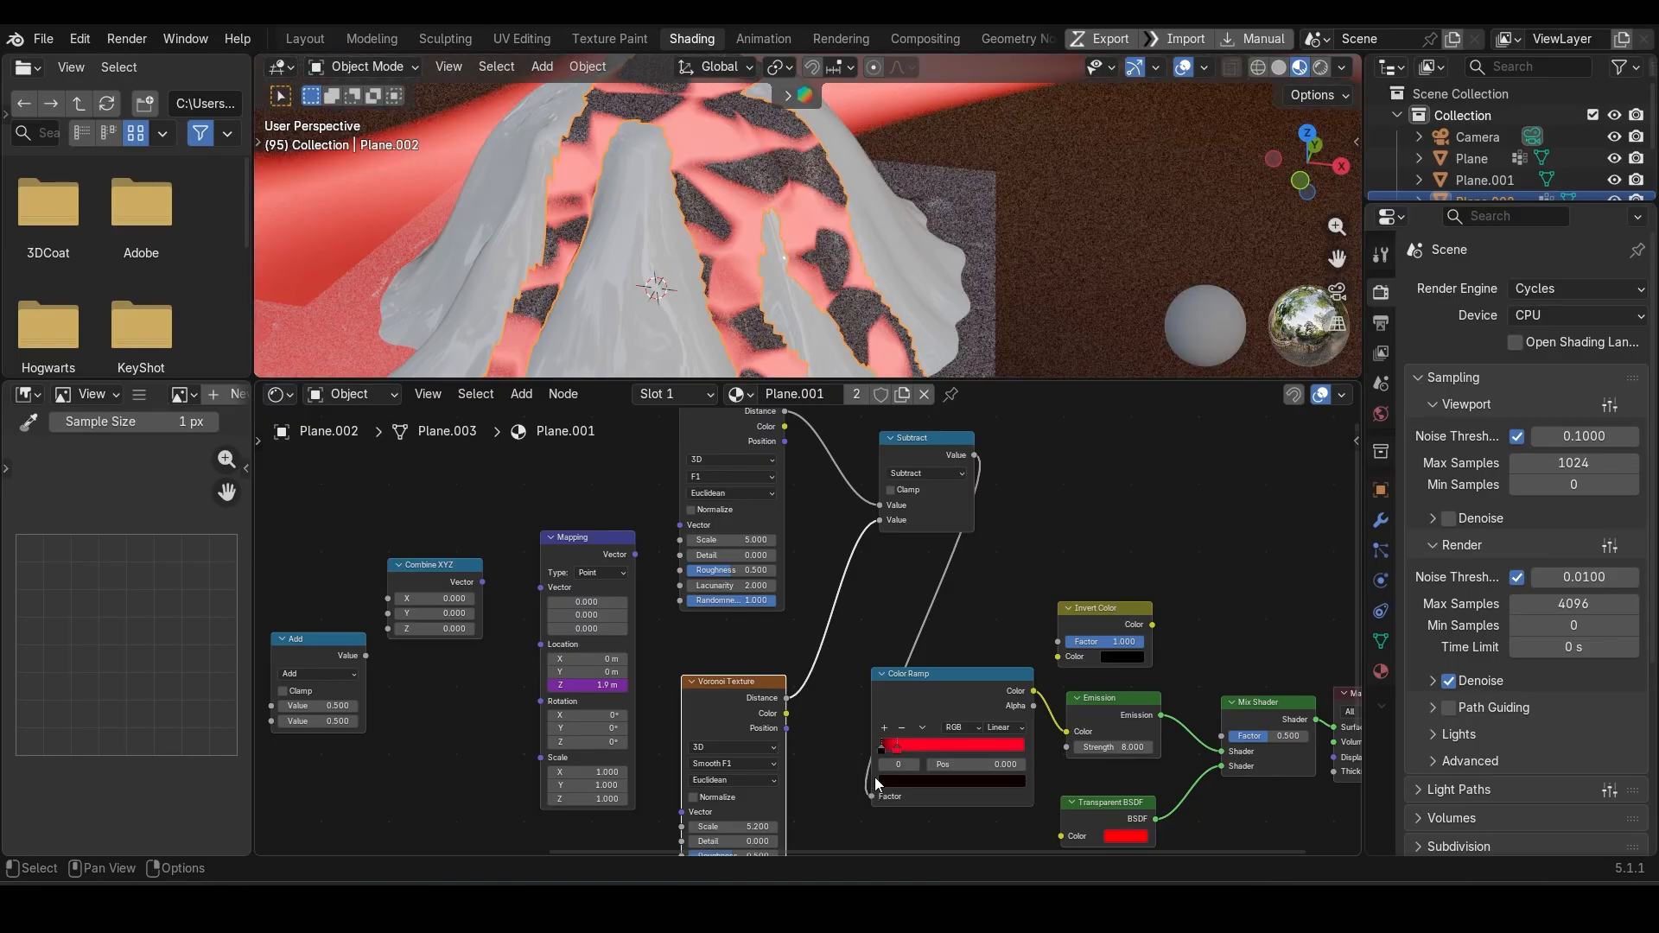
middle_click_drag(738, 261, 774, 252)
scroll(1121, 727, "up", 2)
- Connect the Mapping node's Vector output to the Vector inputs of both Voronoi Texture nodes
scroll(1032, 740, "up", 2)
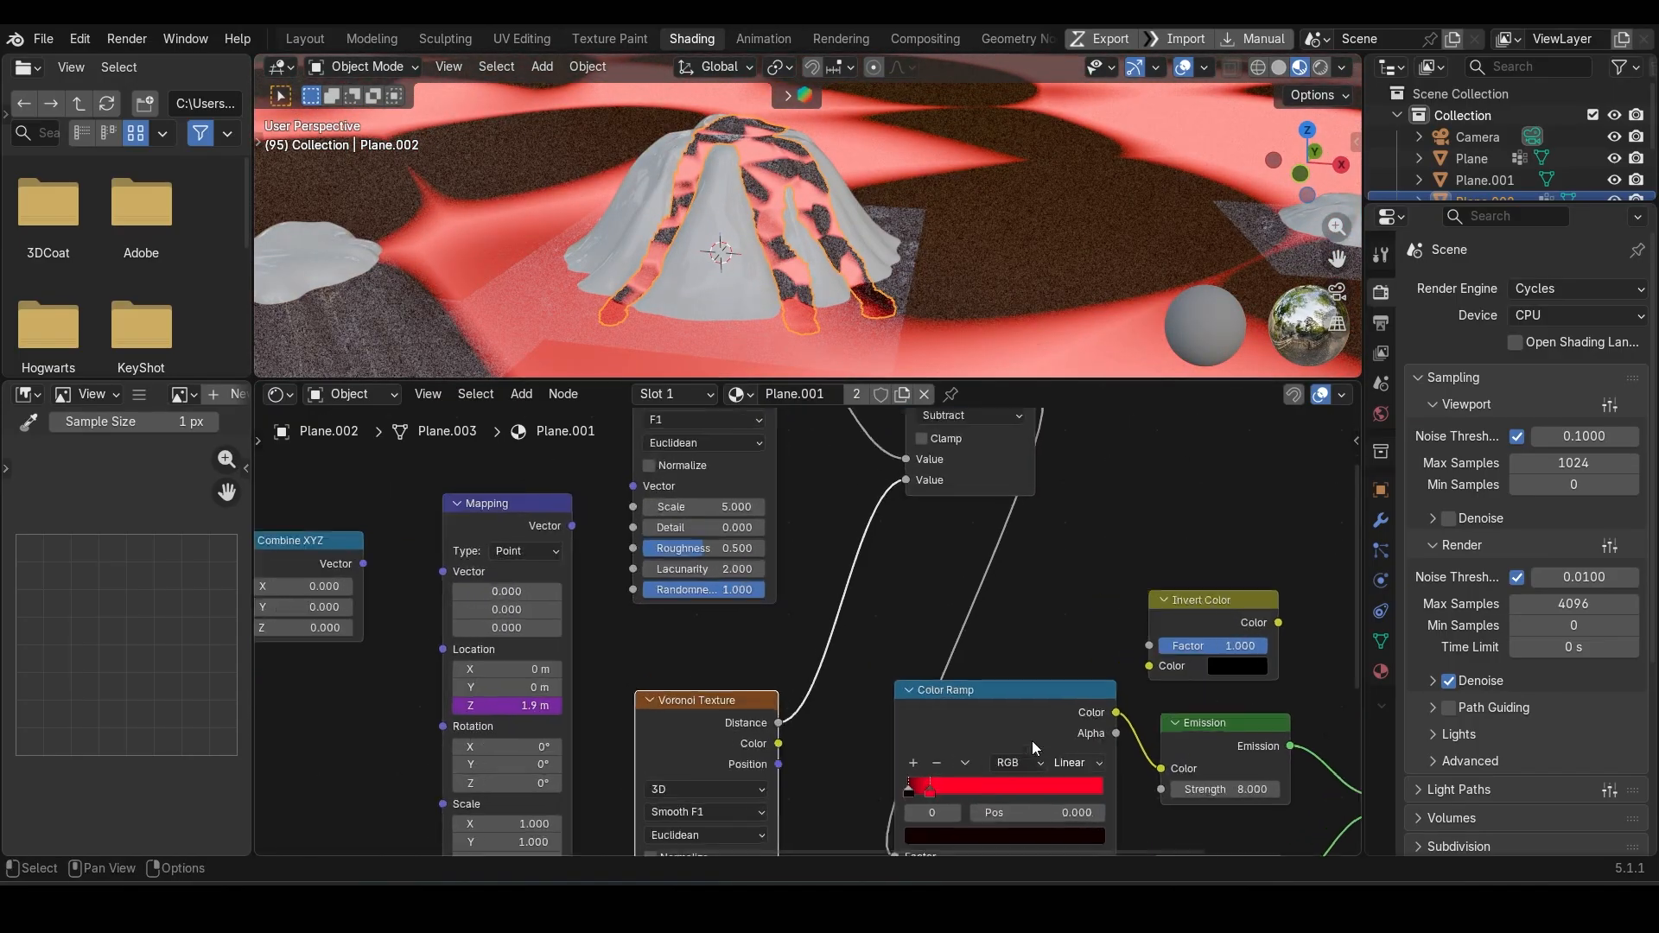
middle_click_drag(810, 763, 1106, 837)
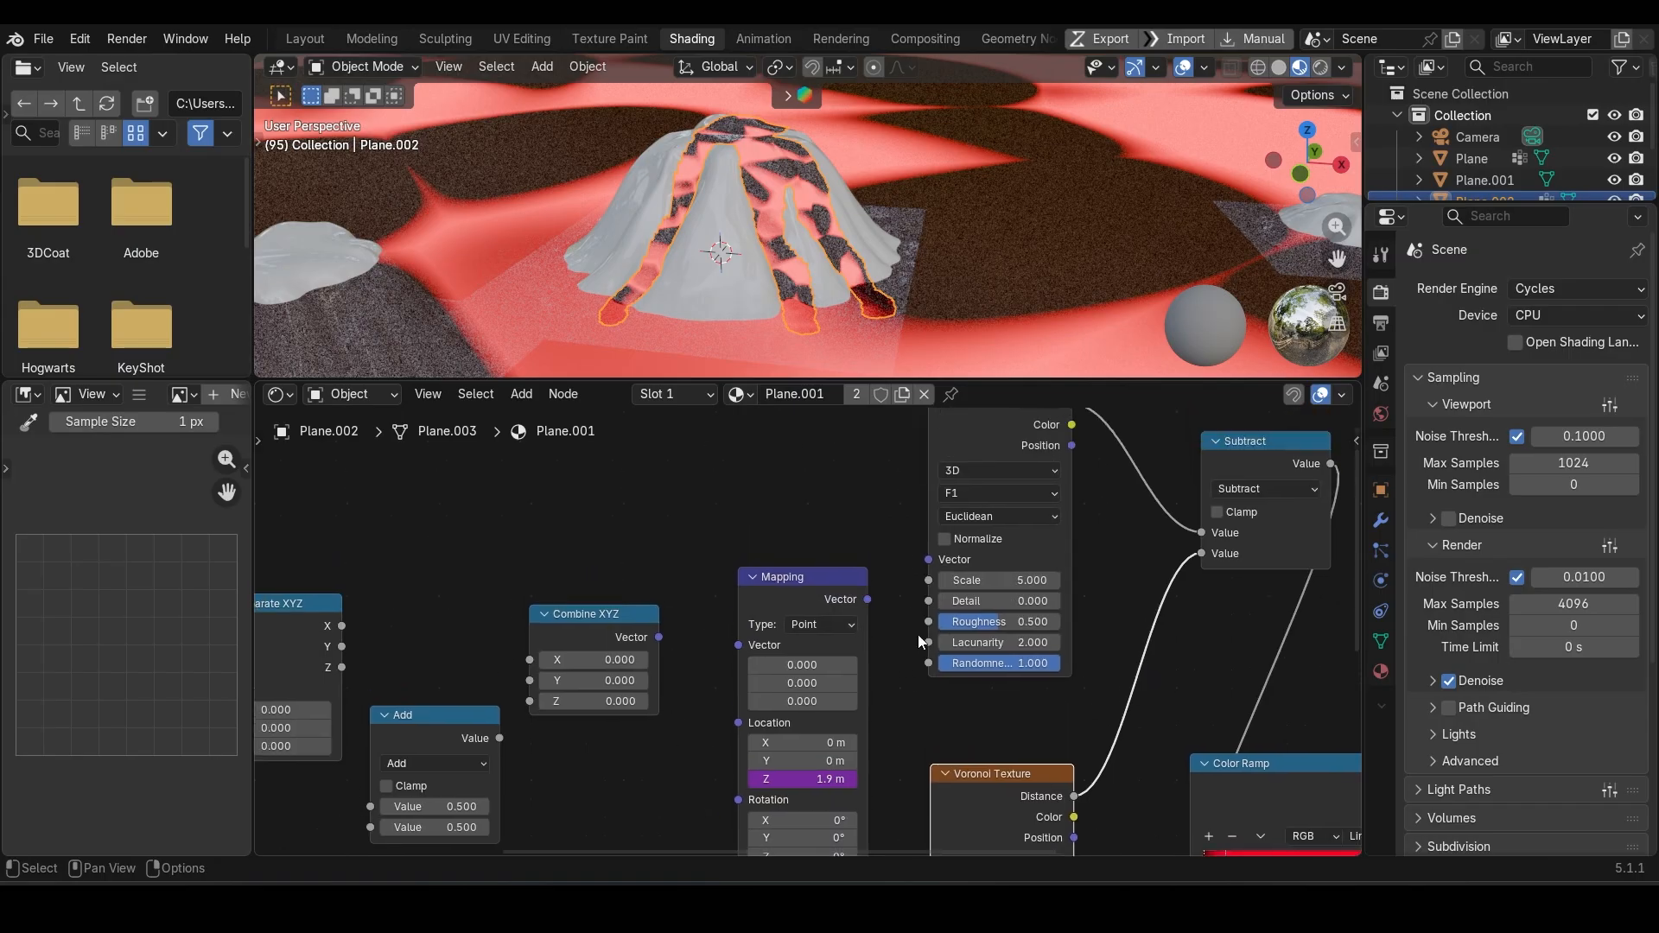
middle_click_drag(896, 548, 803, 696)
left_click_drag(812, 698, 873, 656)
middle_click_drag(889, 788, 887, 547)
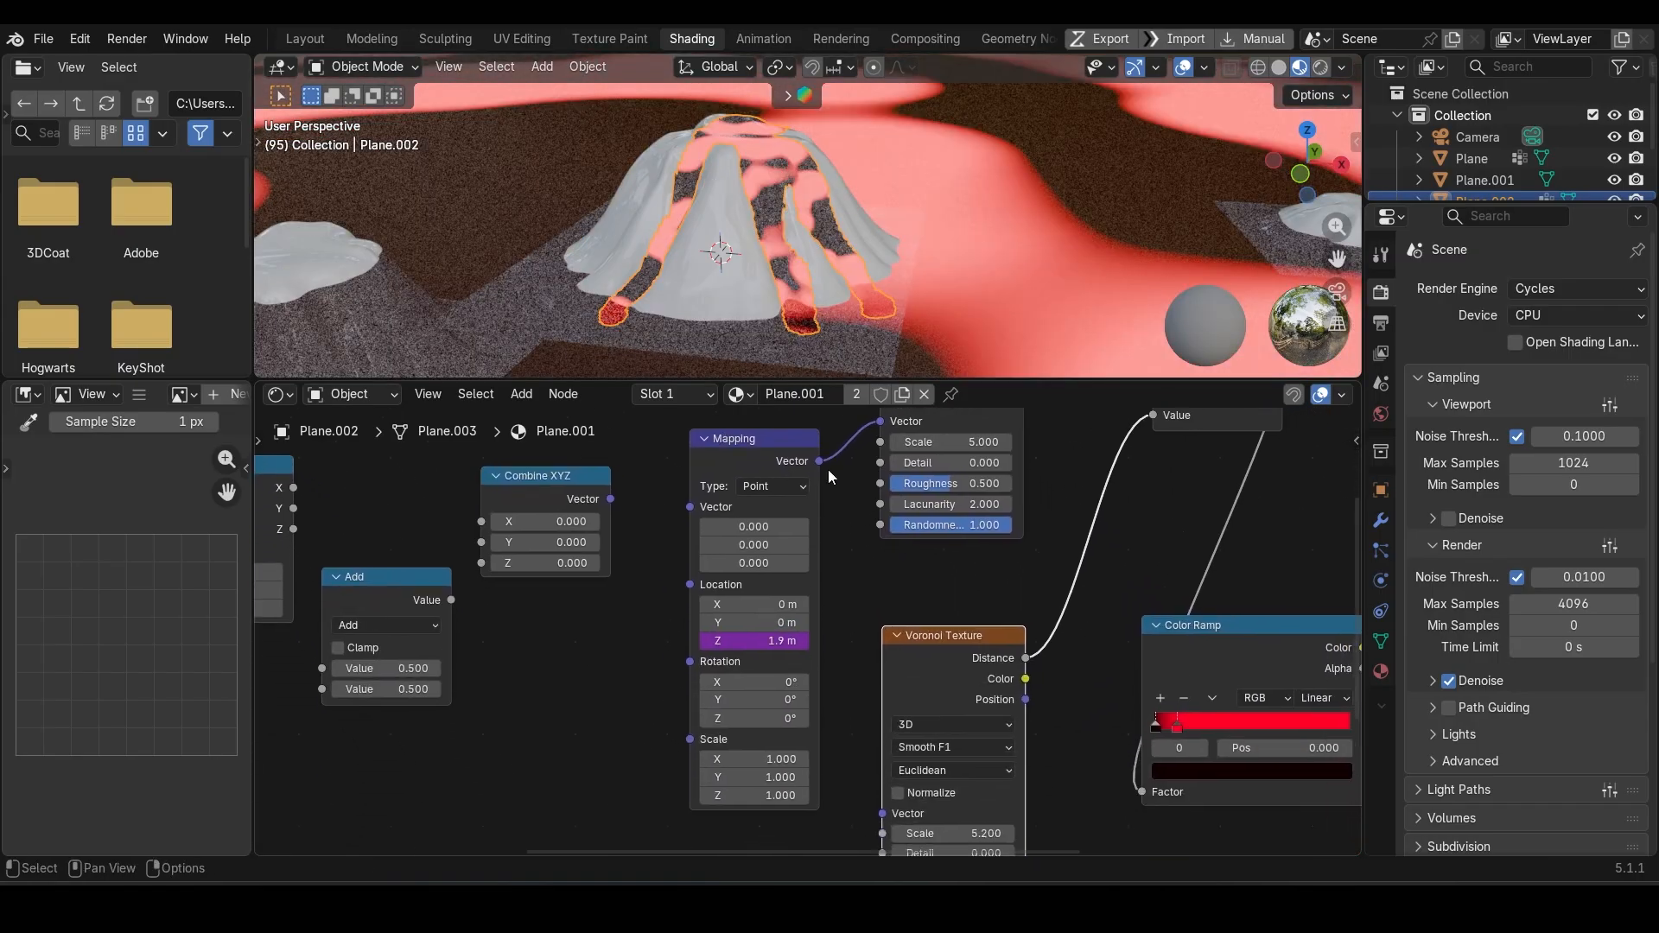
left_click_drag(815, 462, 893, 775)
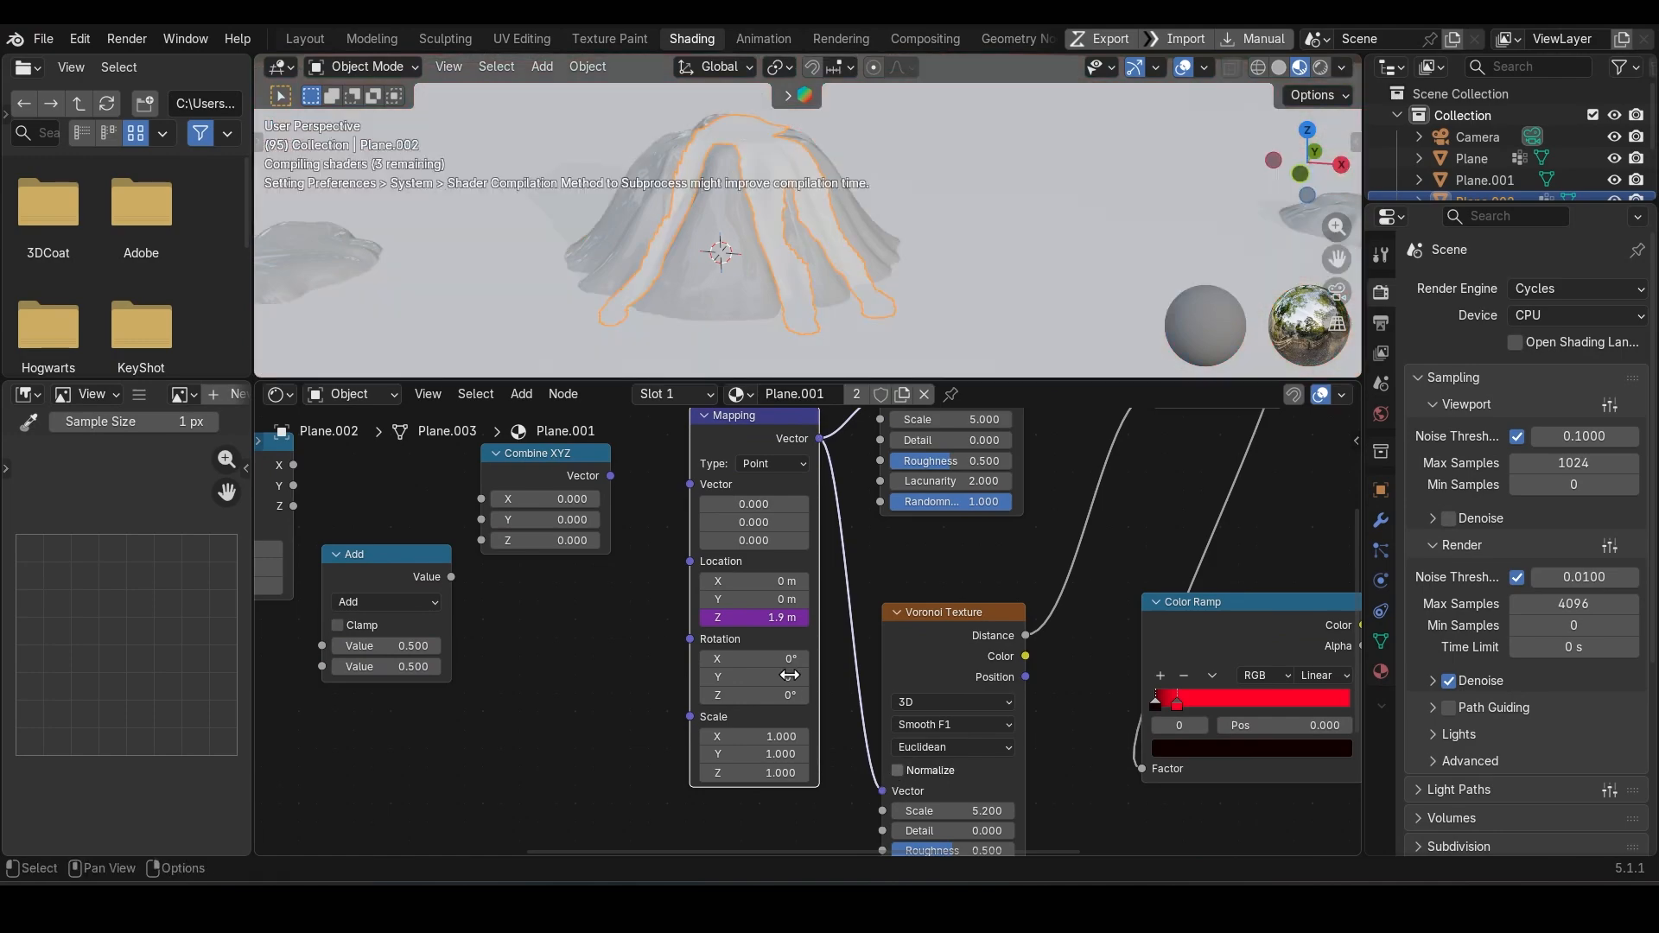
- Check the driver expression on the Mapping node's Z location
scroll(763, 657, "up", 2)
scroll(763, 656, "up", 1)
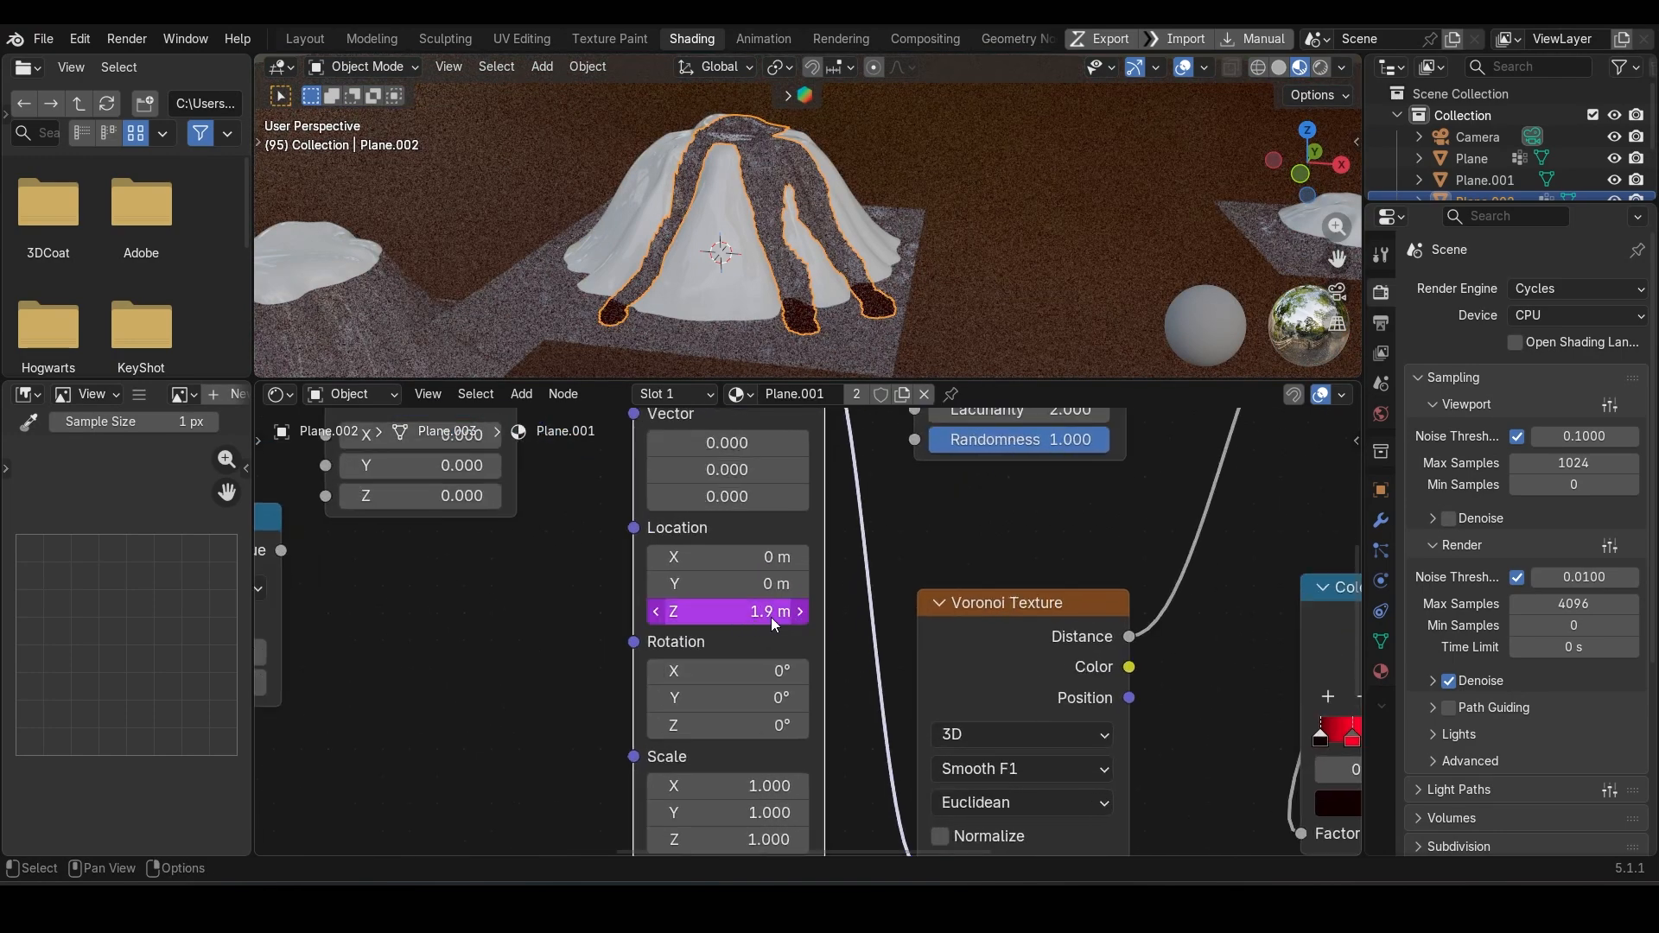
left_click(743, 611)
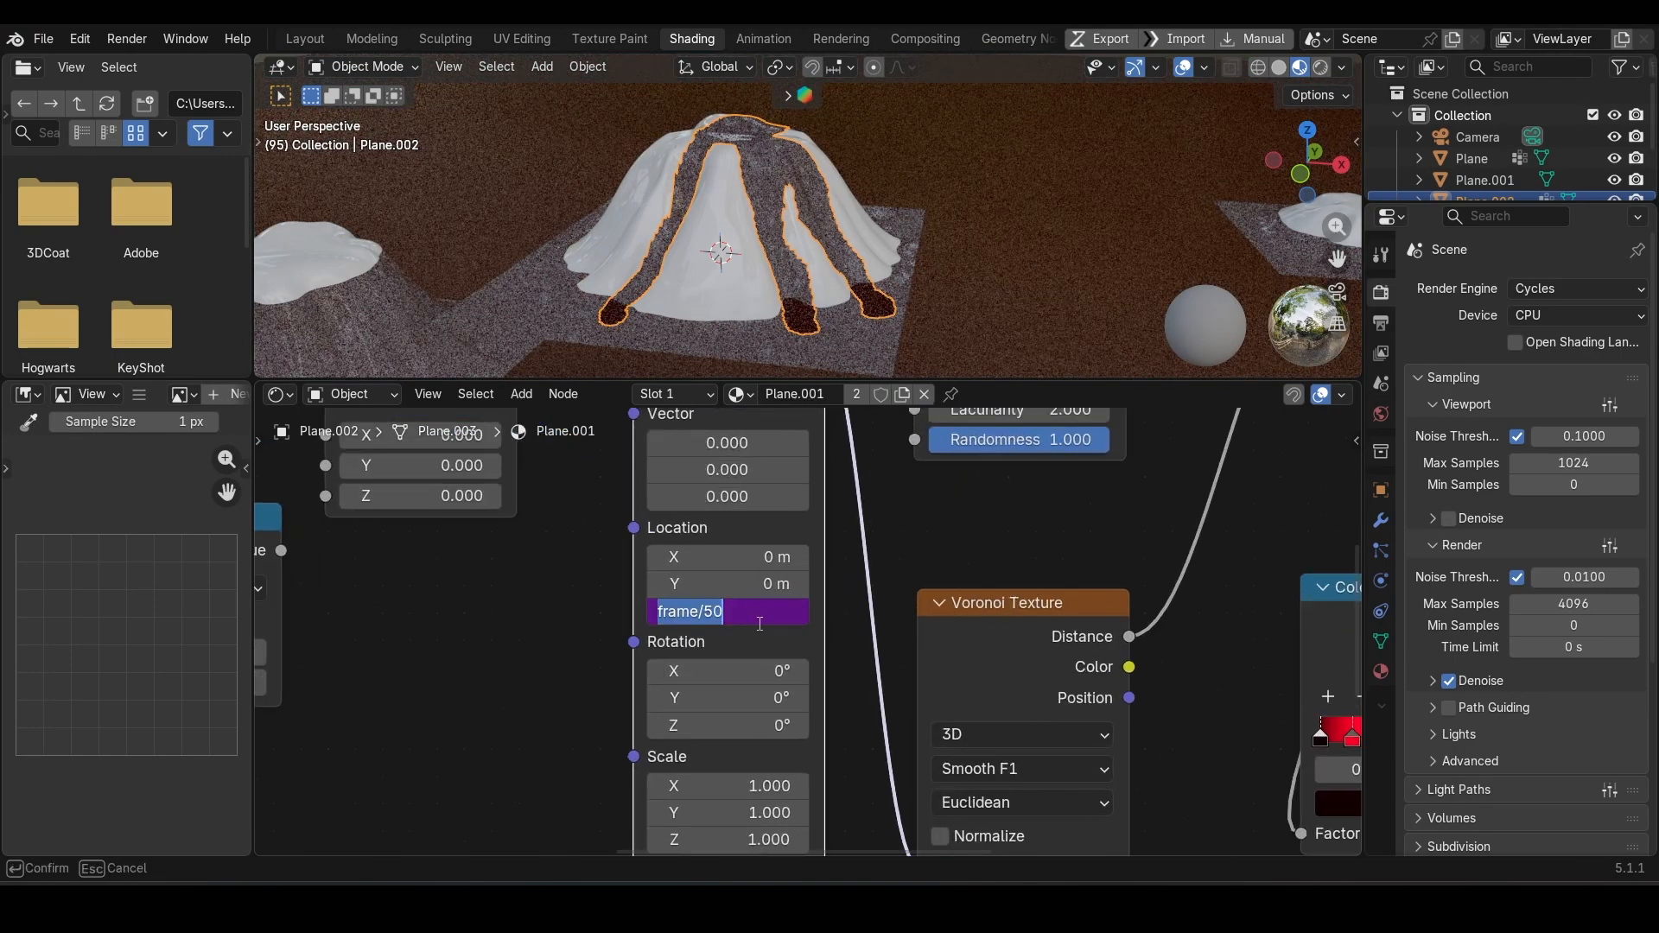
key("Return")
scroll(569, 605, "down", 3)
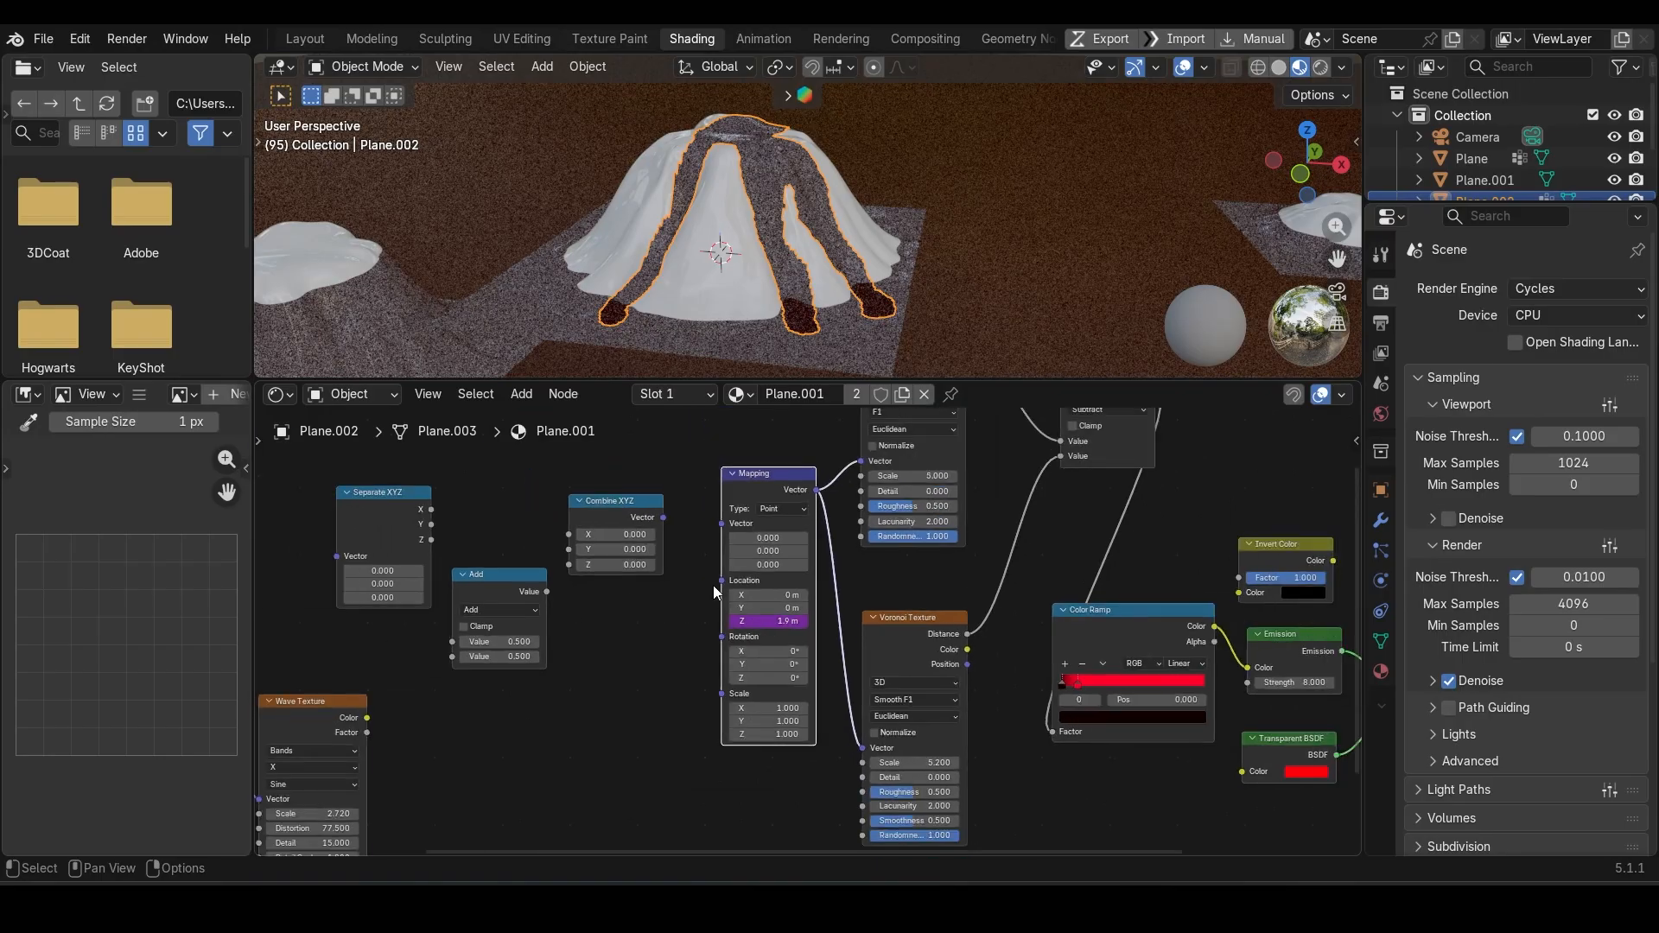
- Connect the Texture Coordinate's Generated output to the Separate XYZ node's Vector input
middle_click_drag(713, 584, 694, 707)
scroll(682, 691, "up", 2)
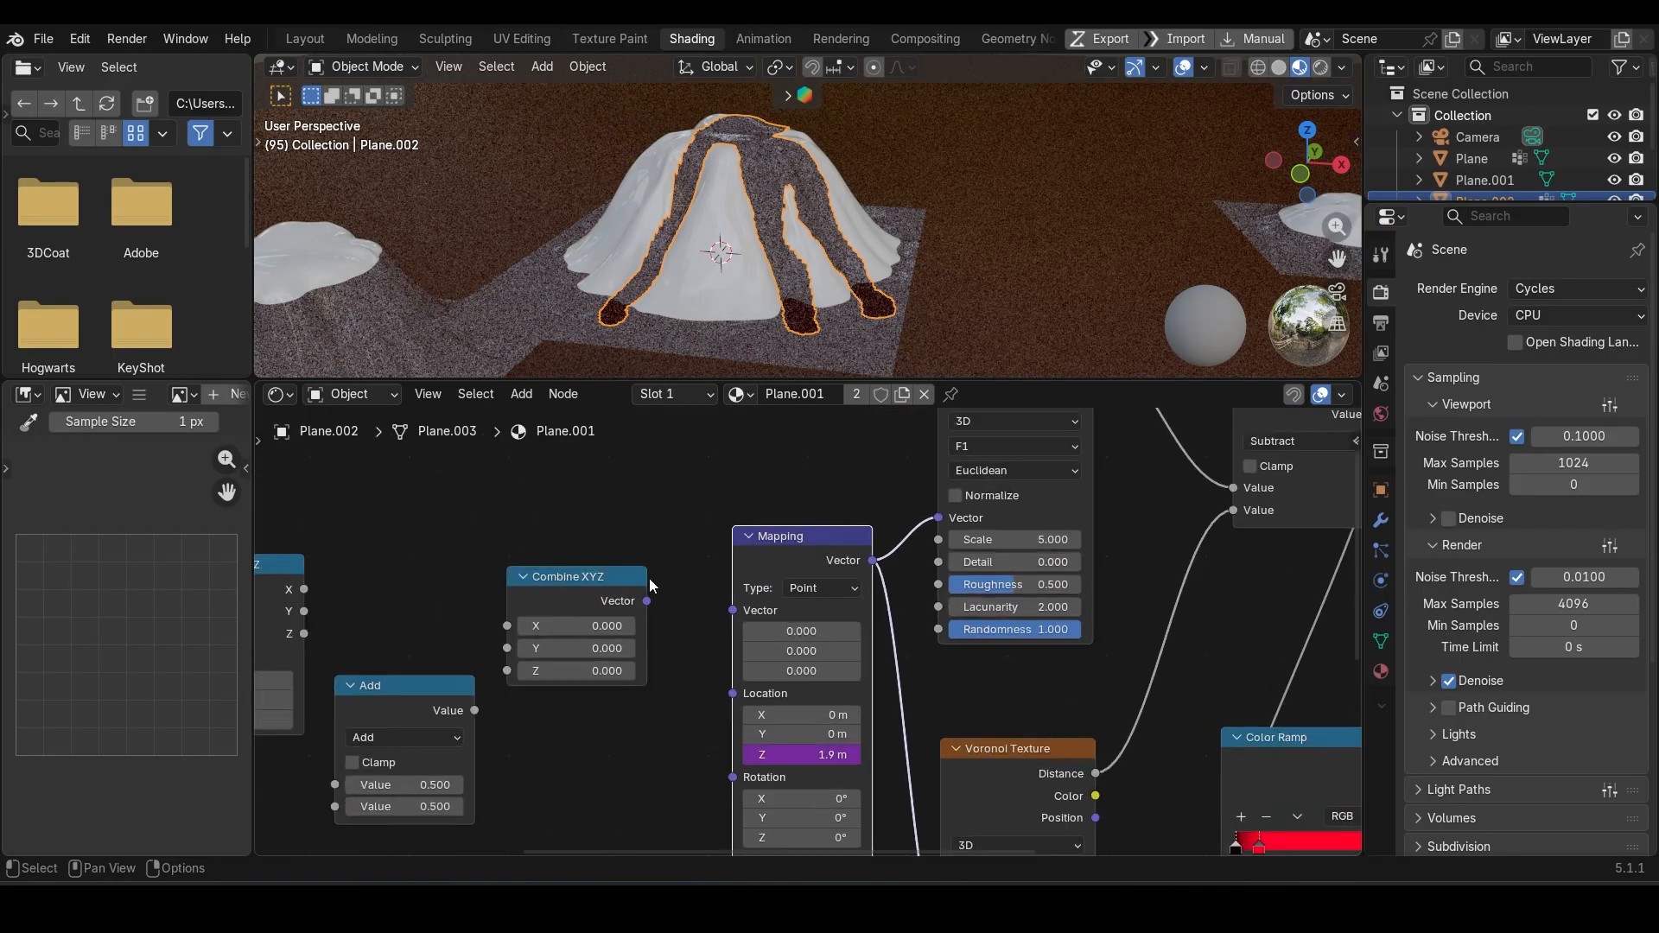
scroll(583, 663, "up", 1)
middle_click_drag(583, 663, 836, 575)
scroll(833, 598, "down", 7)
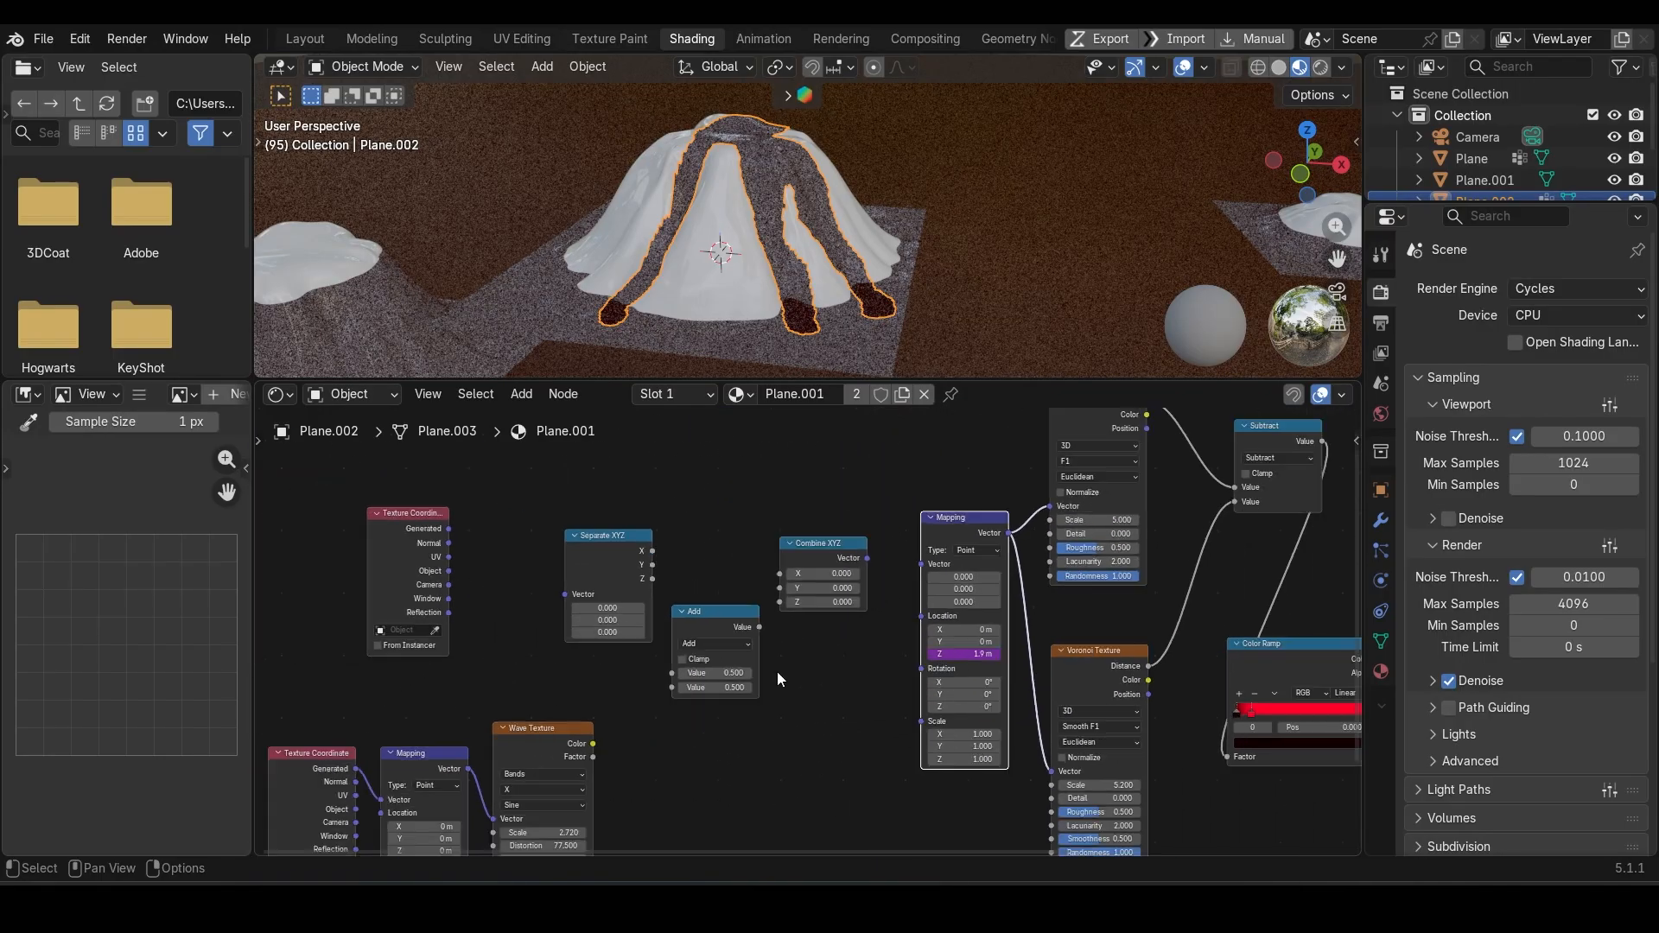
middle_click_drag(776, 671, 839, 644)
scroll(837, 641, "up", 2)
middle_click_drag(459, 495, 452, 575)
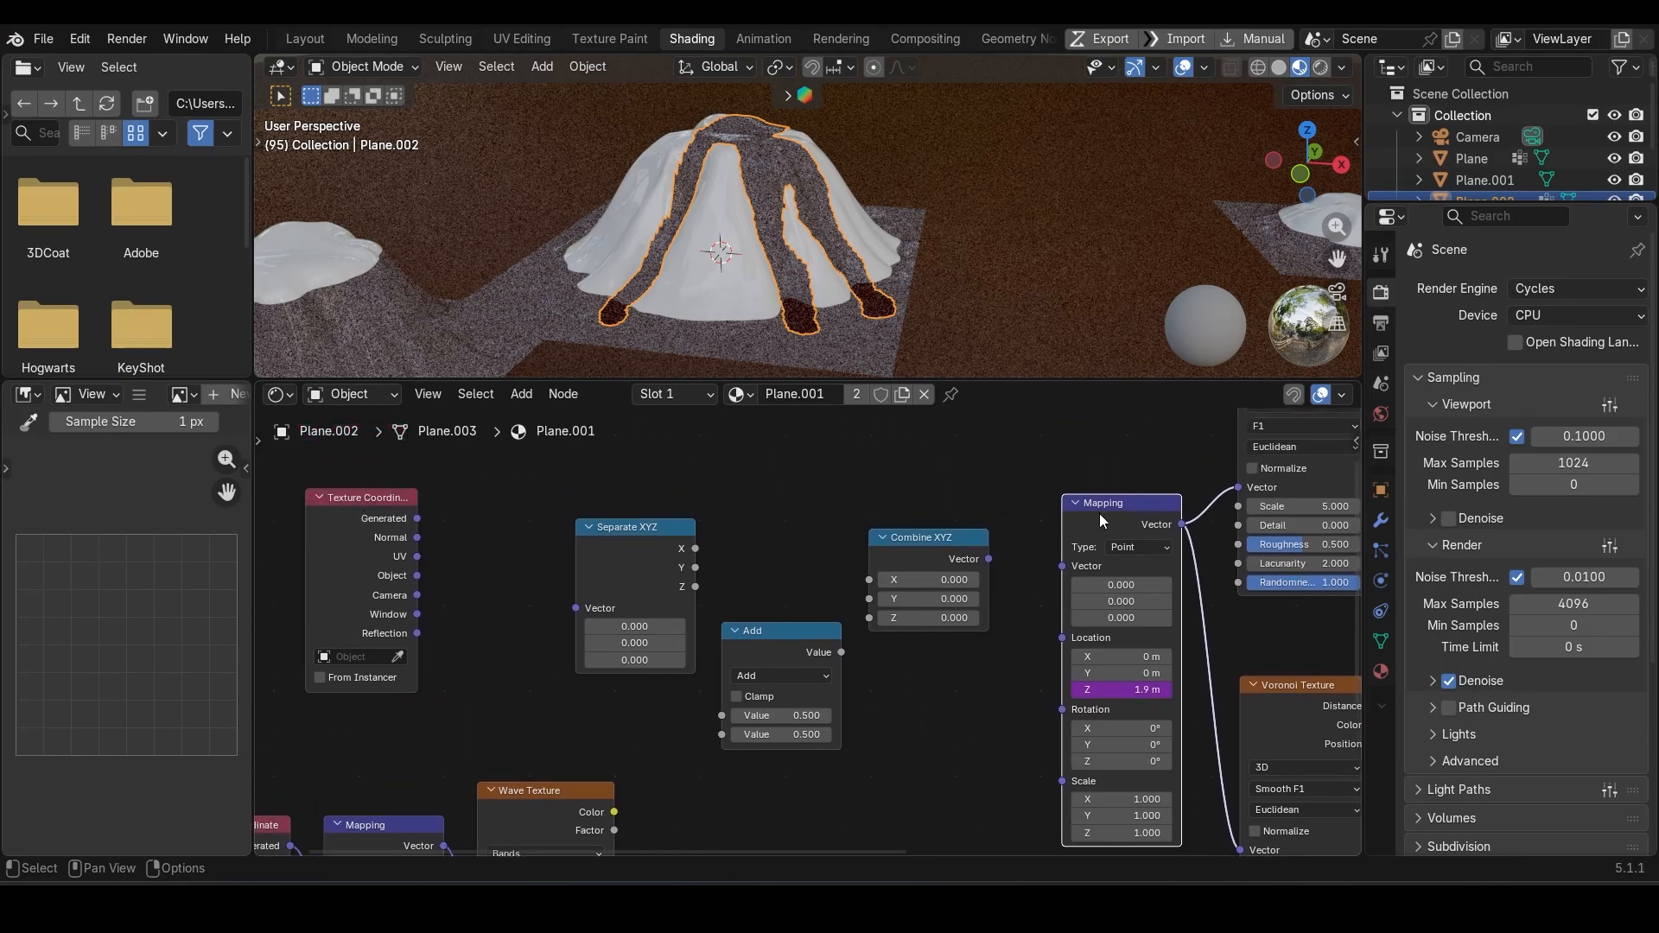
middle_click_drag(839, 749, 797, 690)
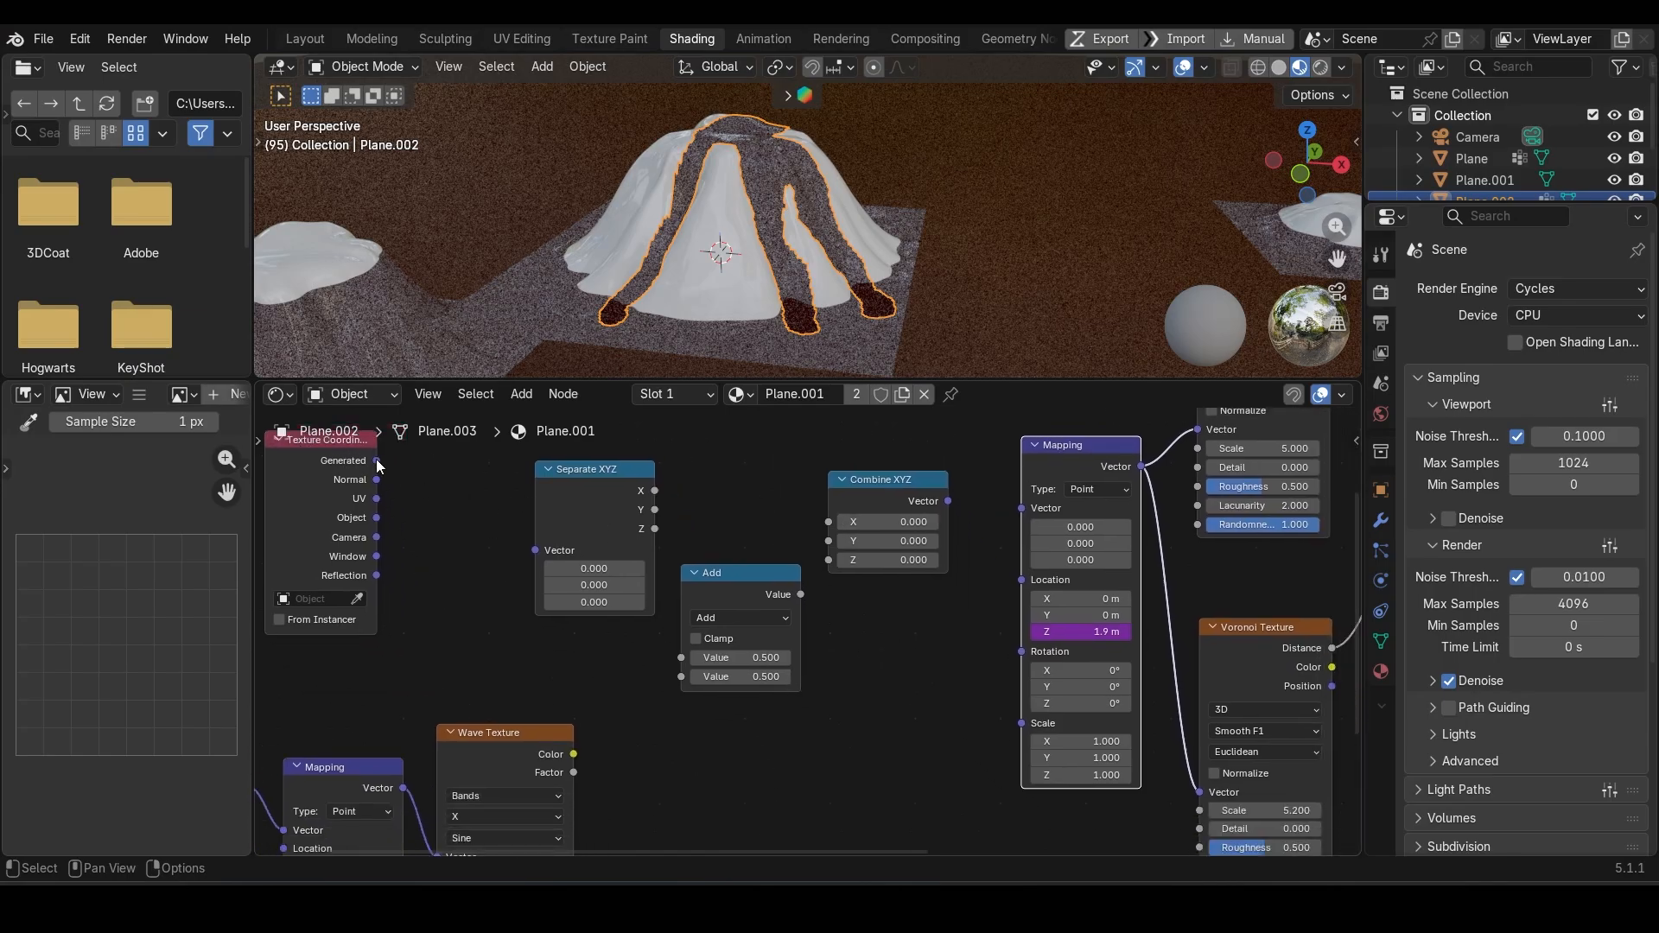
left_click_drag(376, 460, 578, 512)
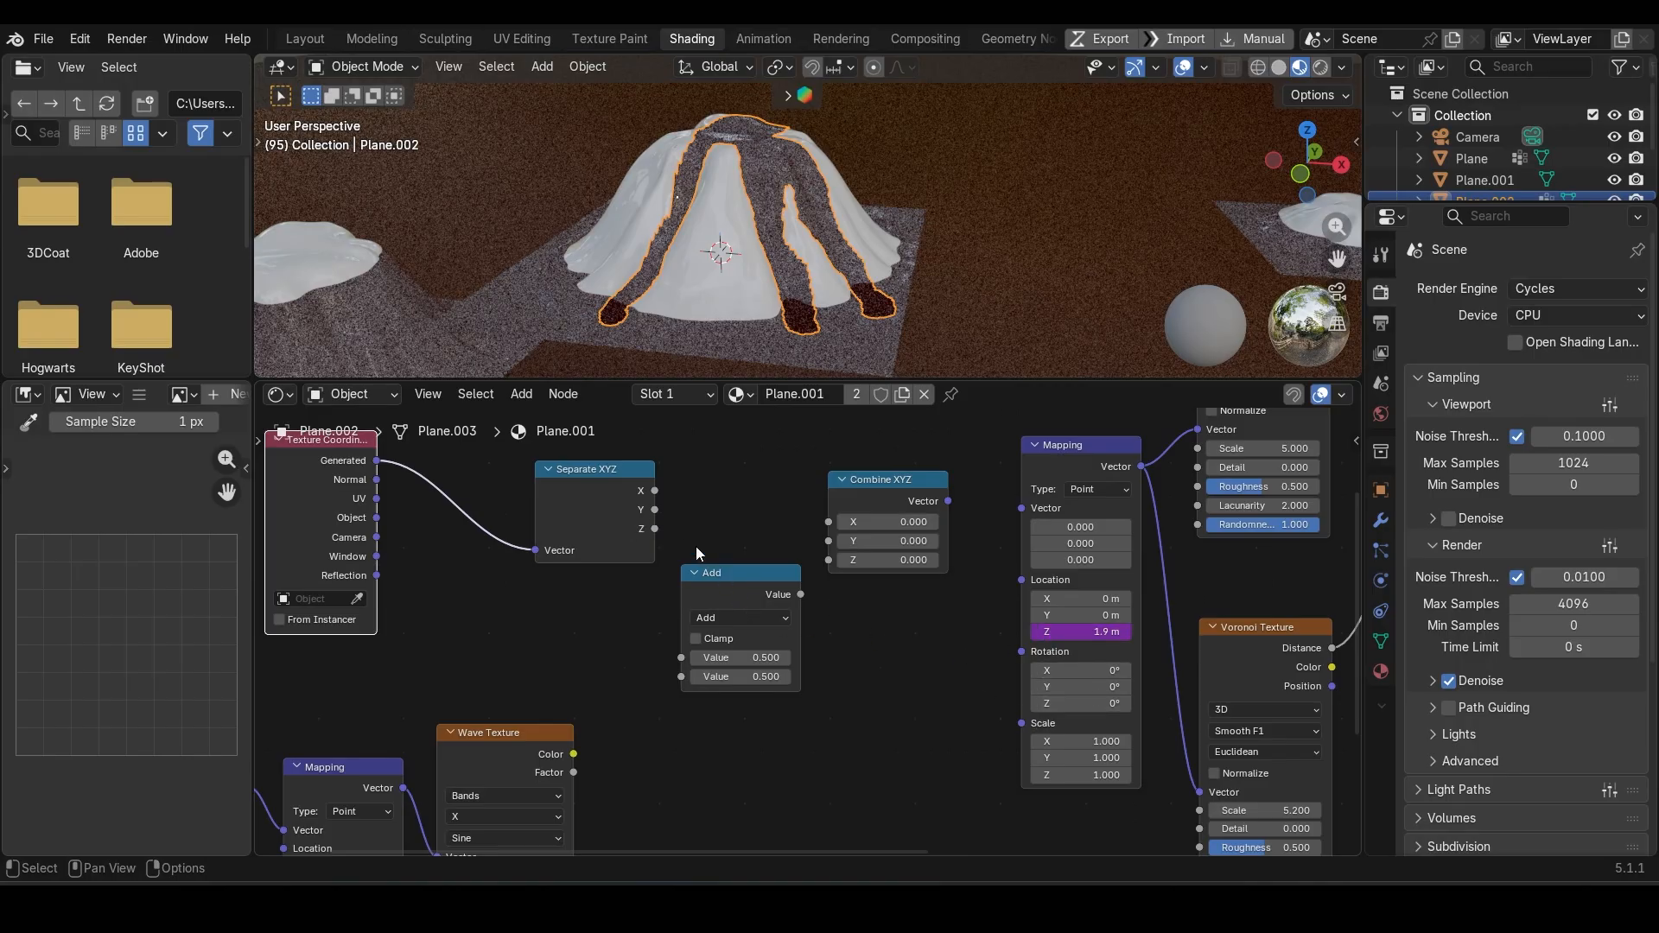
- Connect Separate XYZ's X and Y to the matching Combine XYZ inputs, and Combine XYZ's Vector to the Mapping node's Vector
left_click_drag(655, 490, 830, 541)
left_click_drag(948, 501, 1022, 508)
- Route Separate XYZ's Z through the Add node's first Value into Combine XYZ's Z, and briefly play the animation to check it
left_click_drag(655, 529, 665, 557)
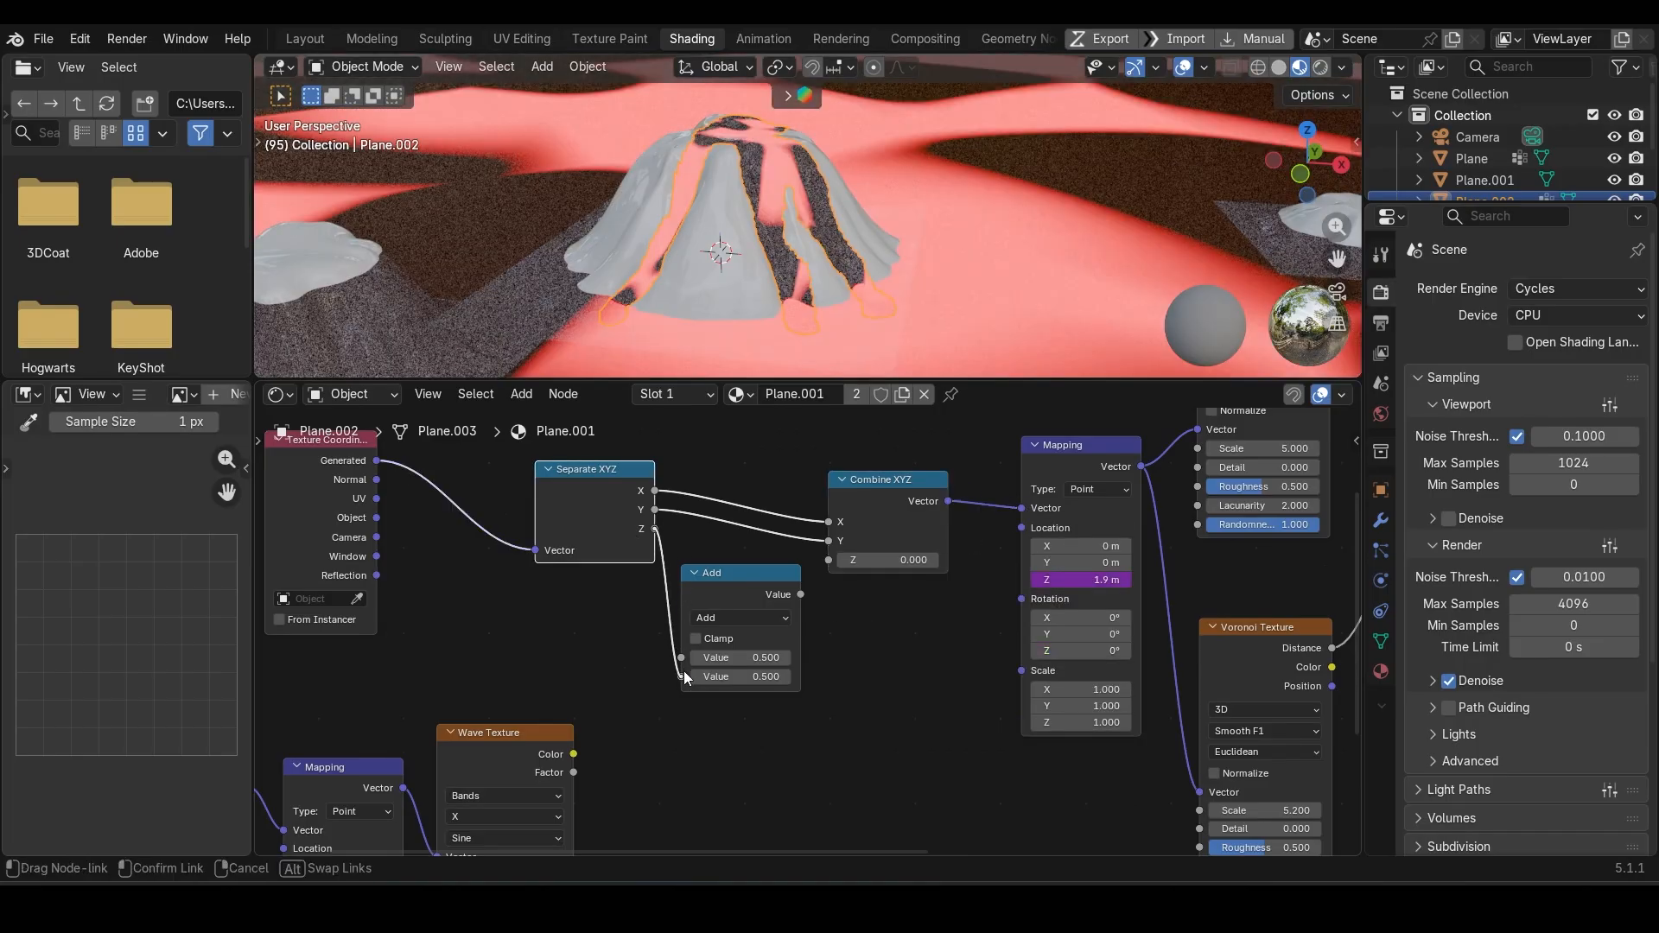
left_click_drag(685, 679, 682, 655)
left_click_drag(800, 595, 832, 570)
key("space")
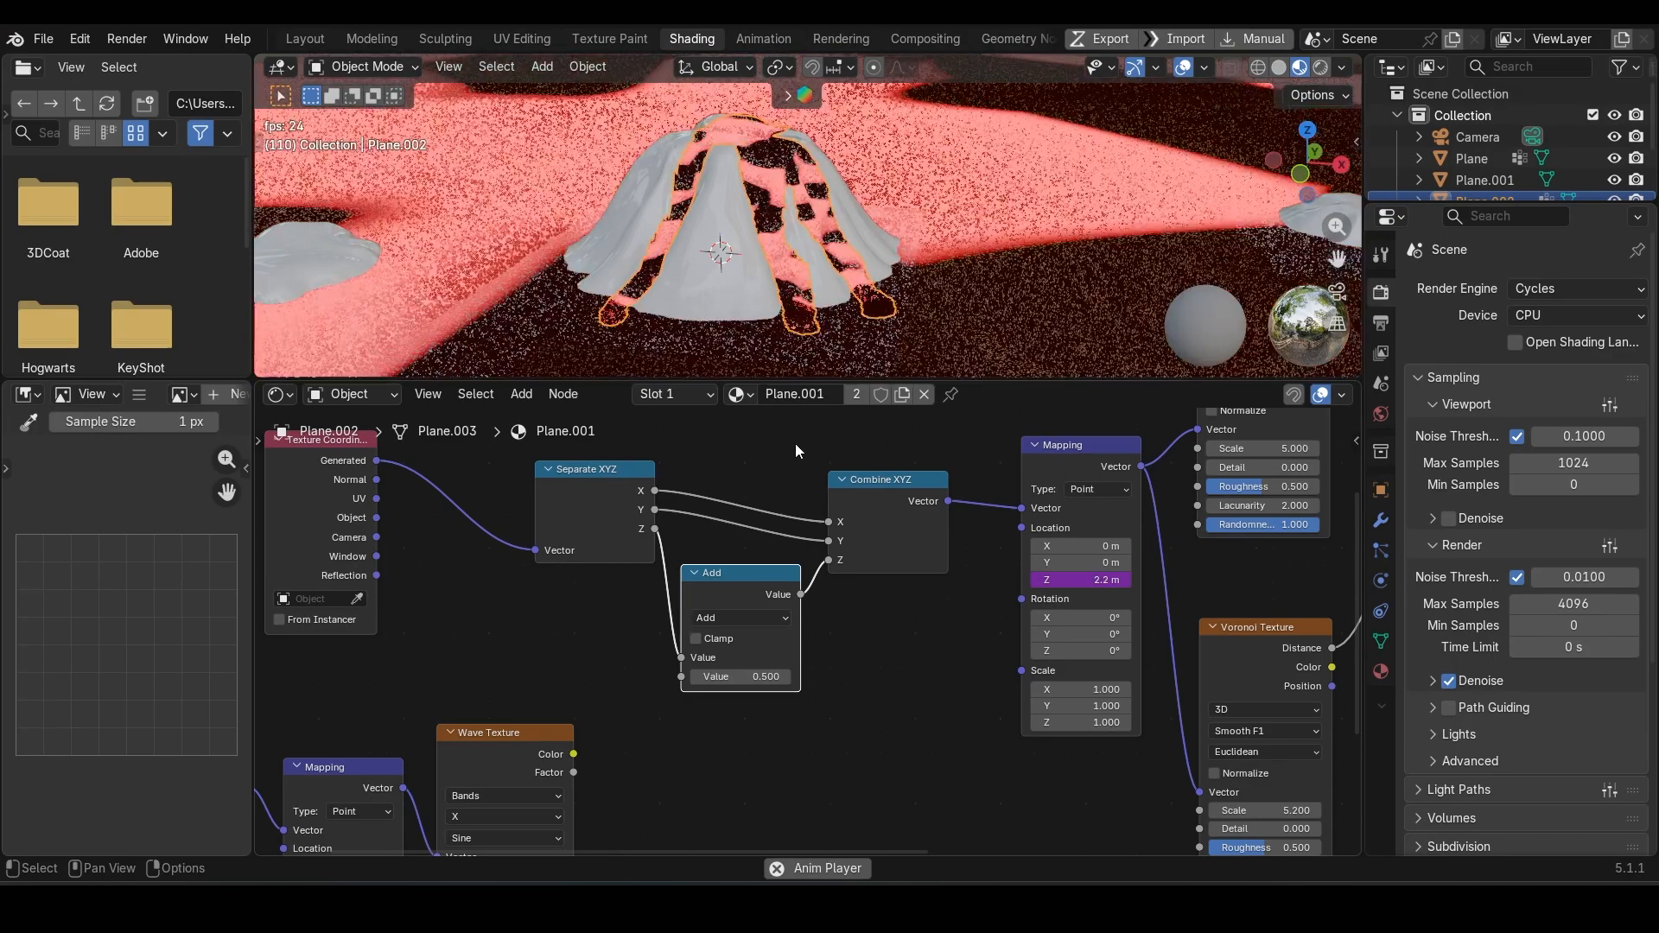
key("space")
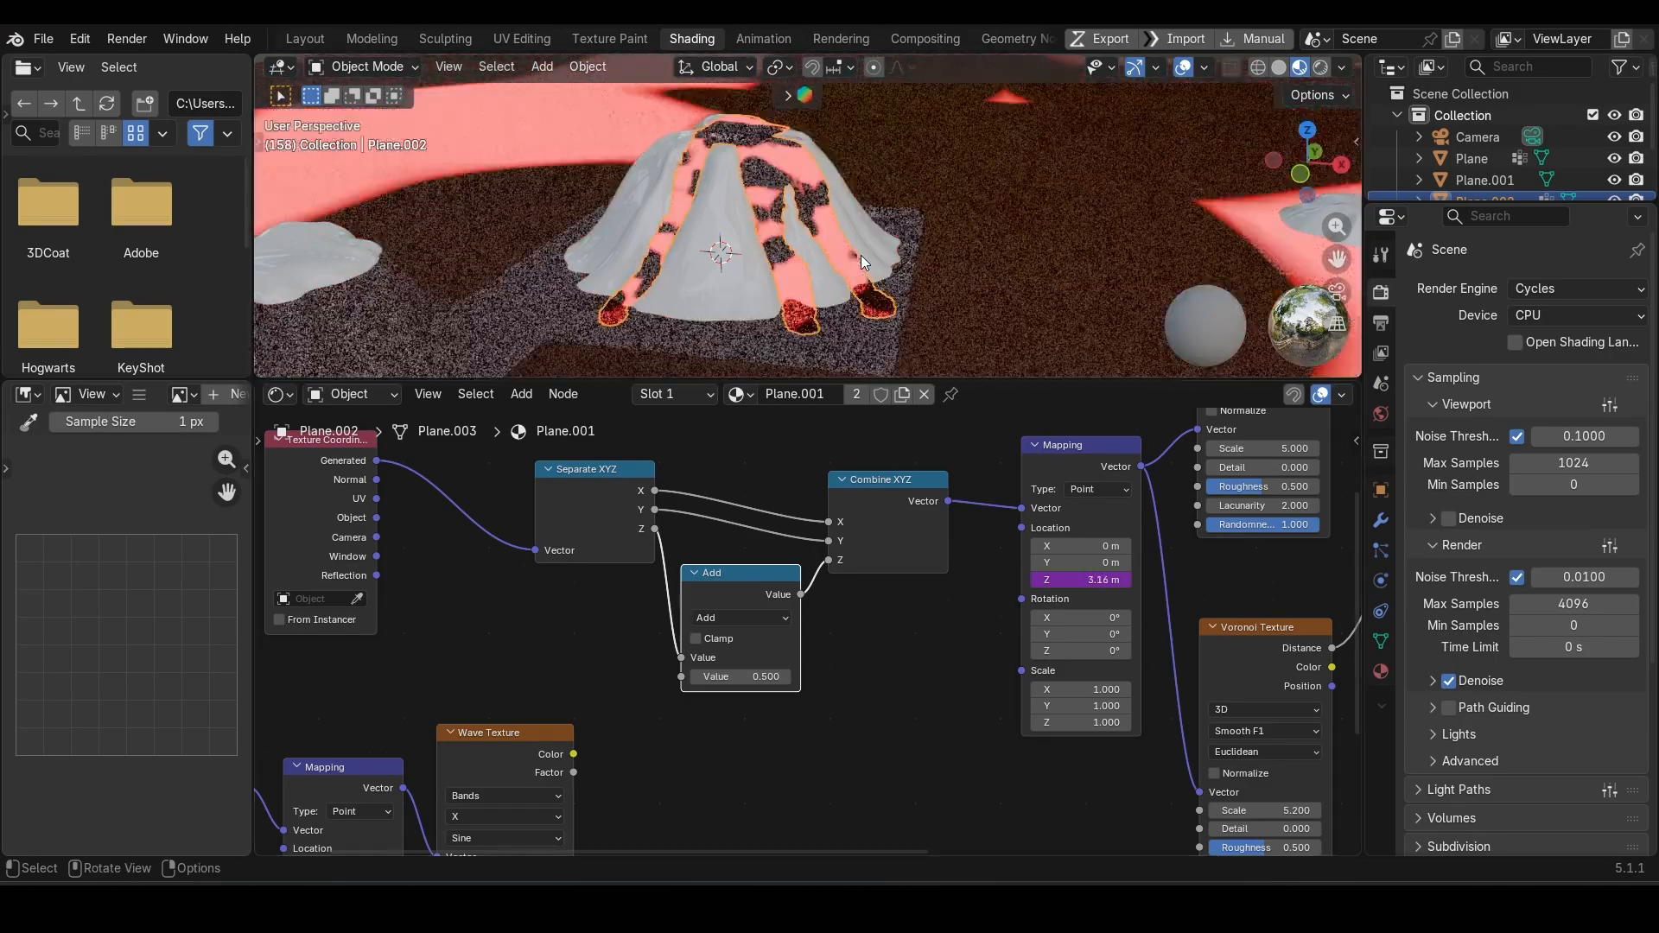
- Connect the Wave Texture's Color output to the Add node's second Value input
scroll(839, 714, "down", 2)
middle_click_drag(765, 710, 1017, 577)
scroll(817, 667, "up", 1)
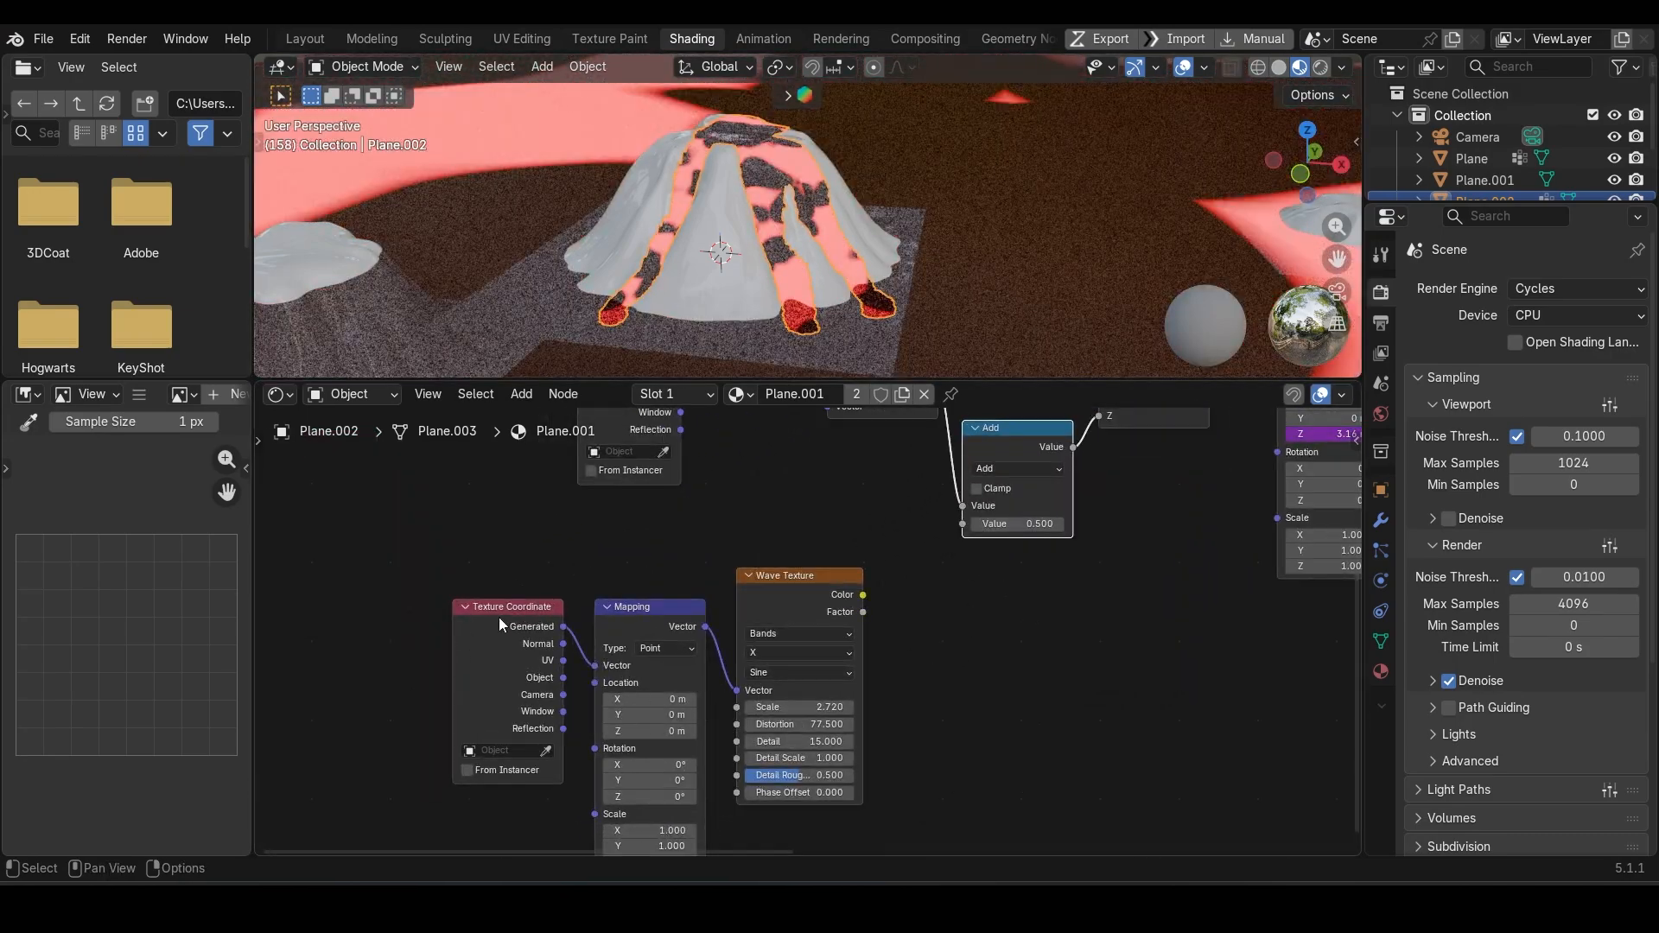
scroll(772, 698, "up", 2)
middle_click_drag(819, 746, 784, 546)
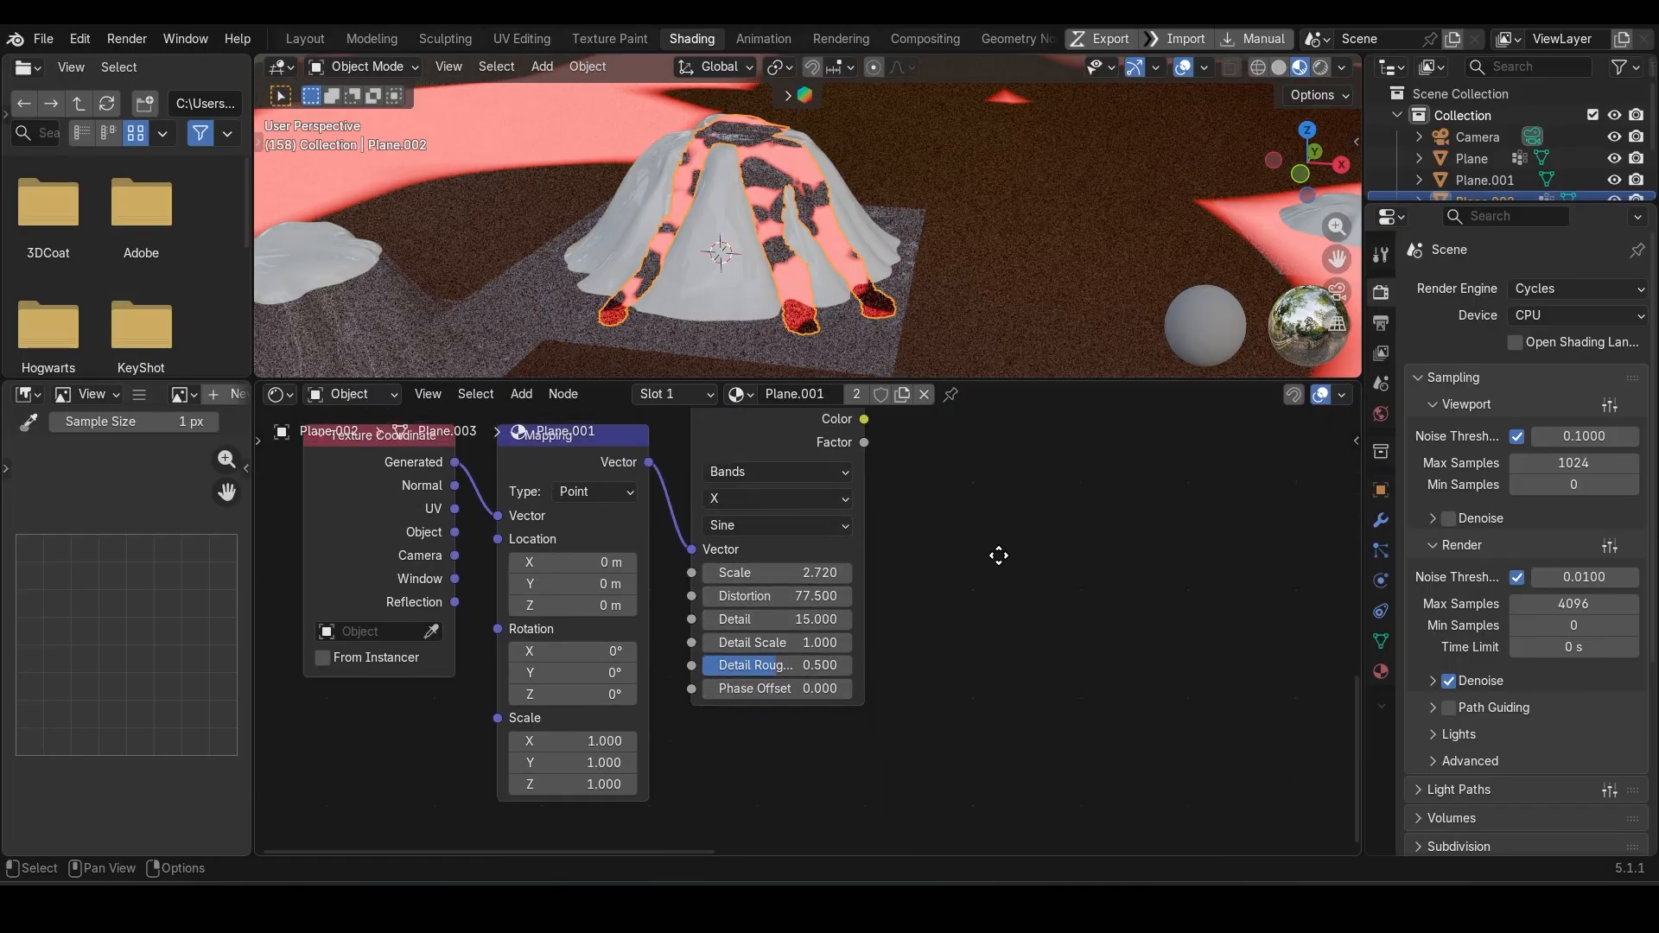
middle_click_drag(996, 556, 739, 851)
left_click_drag(603, 707, 728, 611)
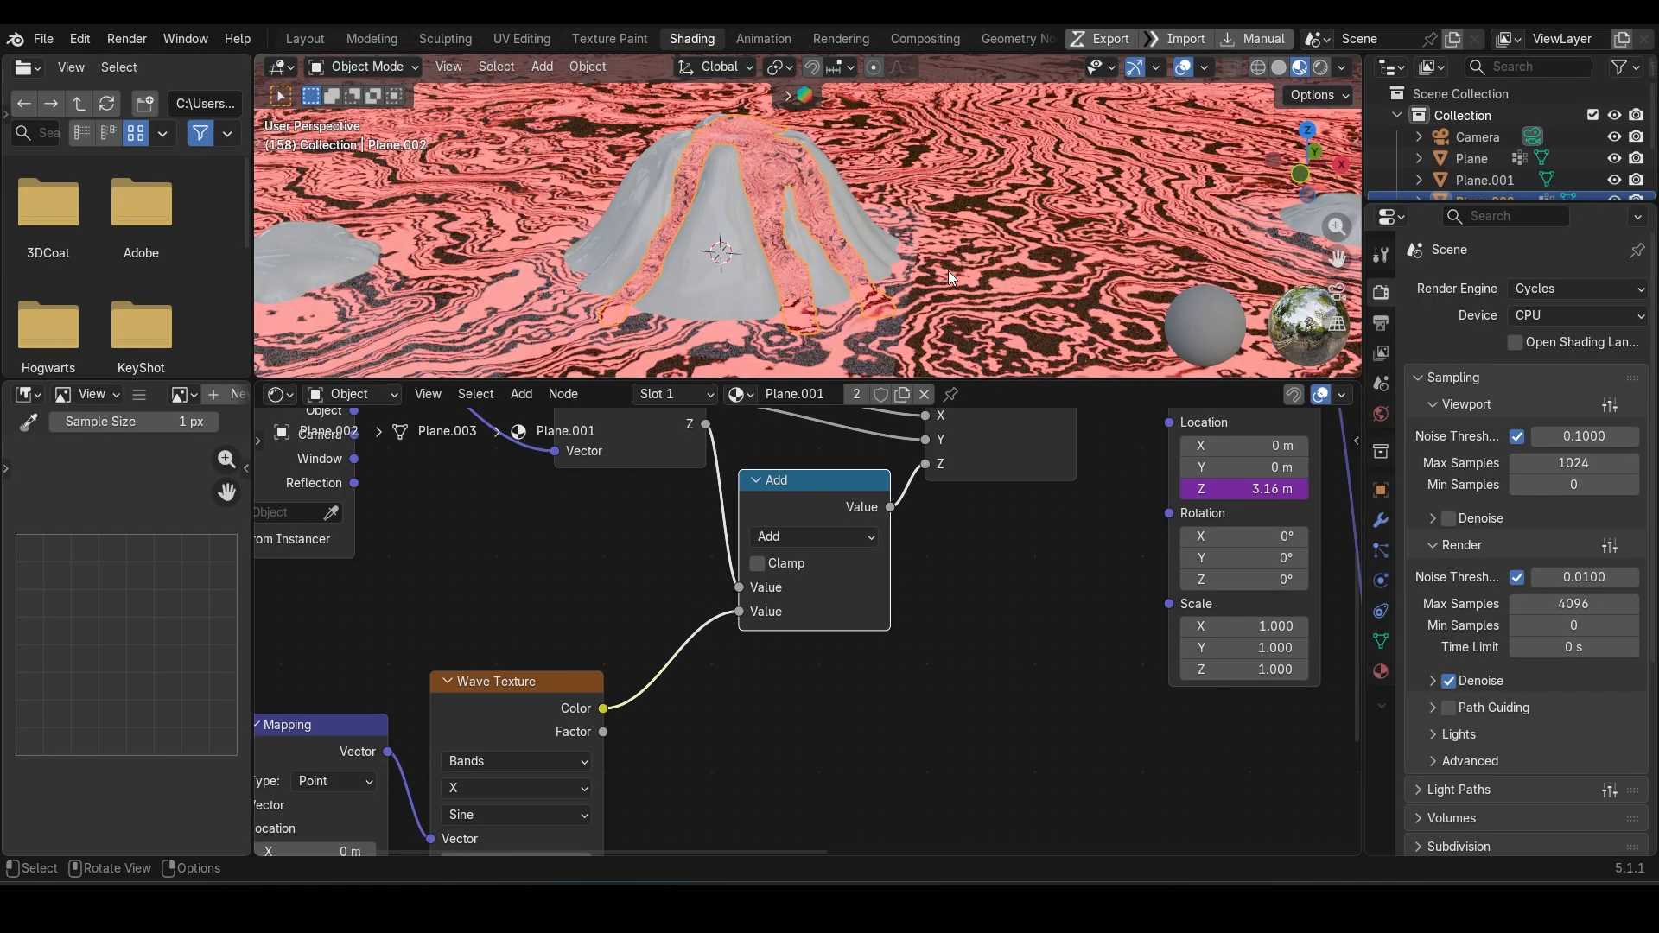
- Play the animation briefly to preview the distorted lava pattern in motion, and stop it
key("space")
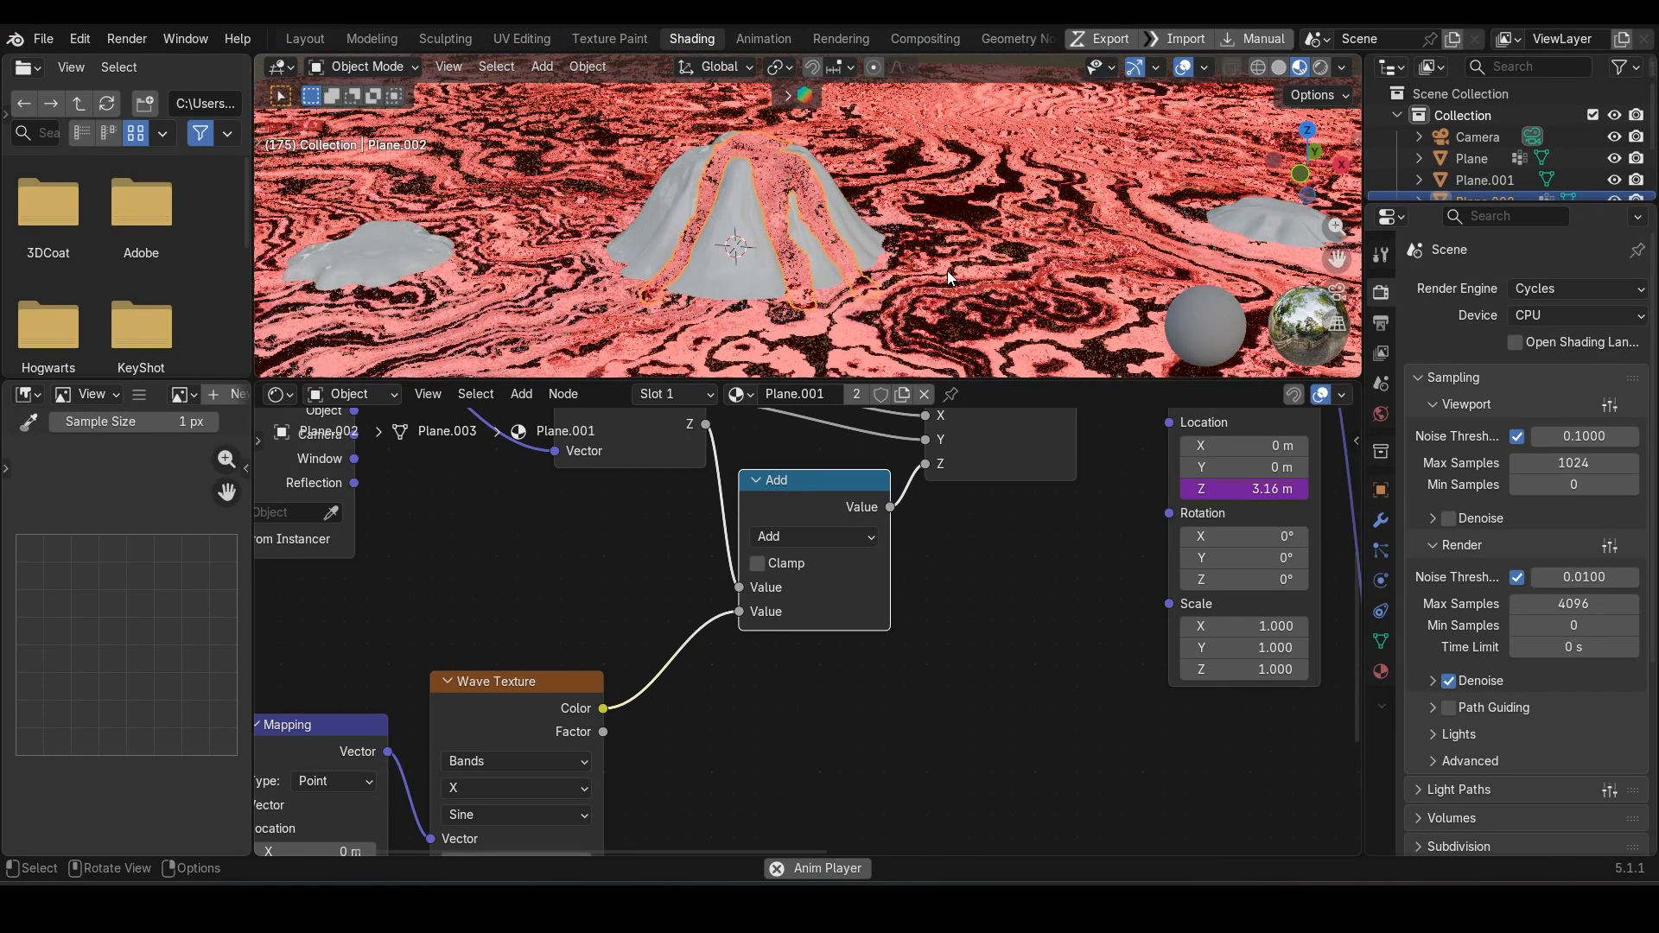
middle_click_drag(1065, 549, 582, 718)
key("space")
- Connect the Color Ramp's Color to the Invert Color node's Factor, and Invert Color's output to the Mix Shader's Factor
scroll(1170, 717, "down", 5)
middle_click_drag(1095, 703, 619, 596)
scroll(618, 597, "up", 2)
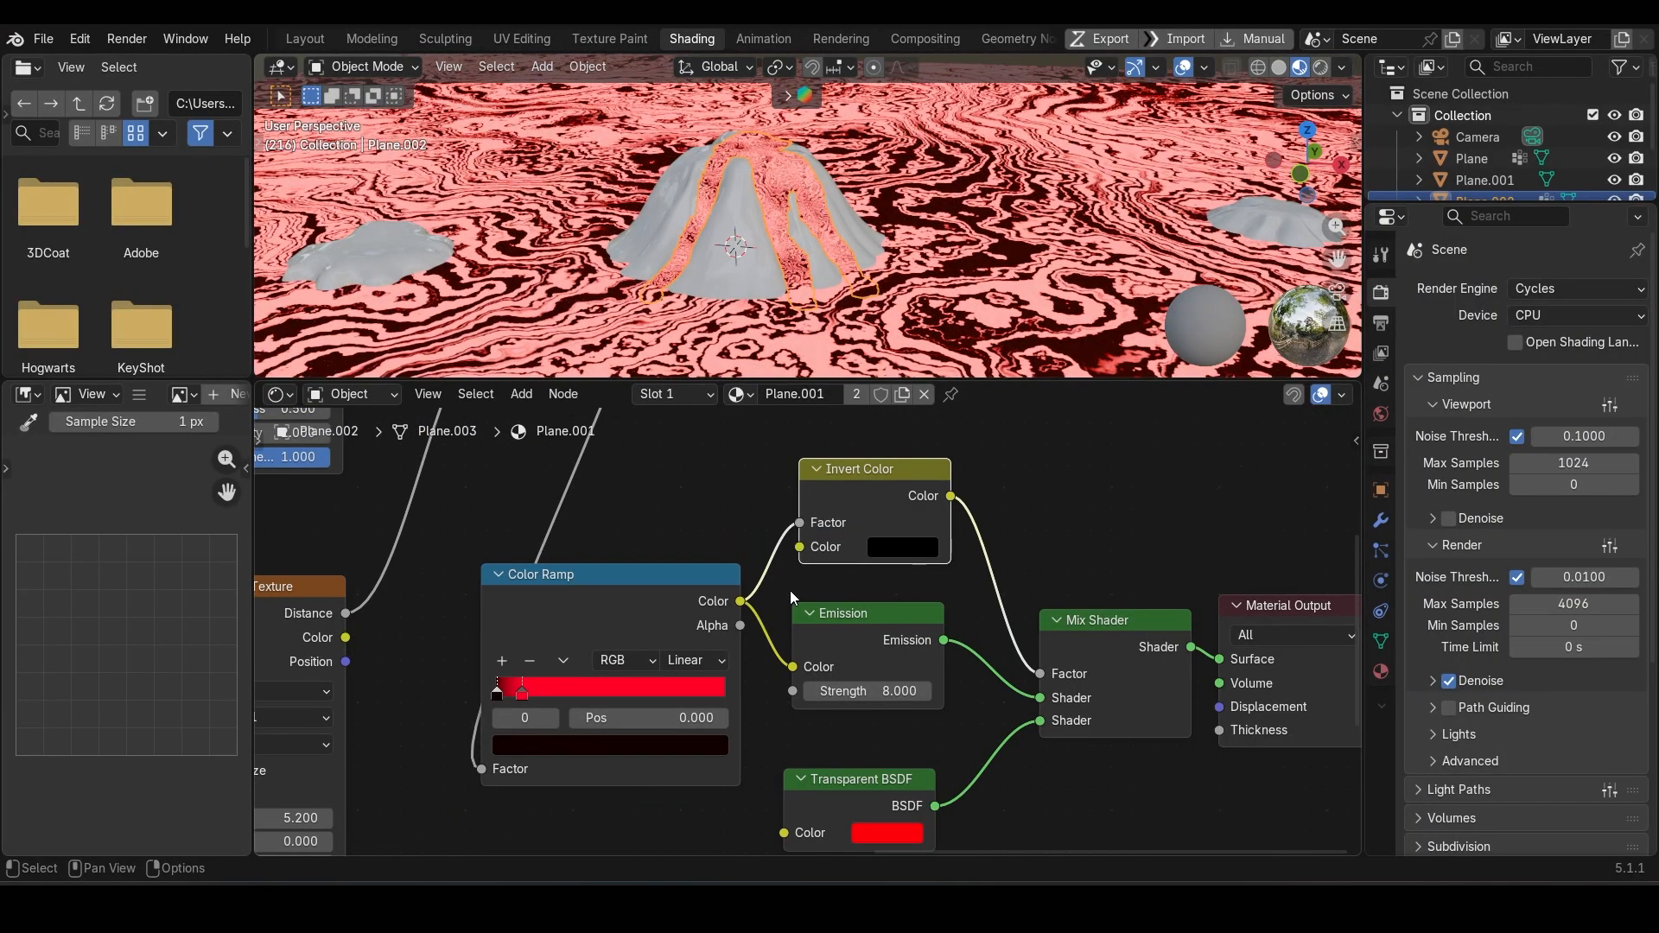
- Set the Invert Color node's color to a bright orange, #FF6D01FF
left_click(899, 546)
left_click_drag(1063, 339, 1064, 173)
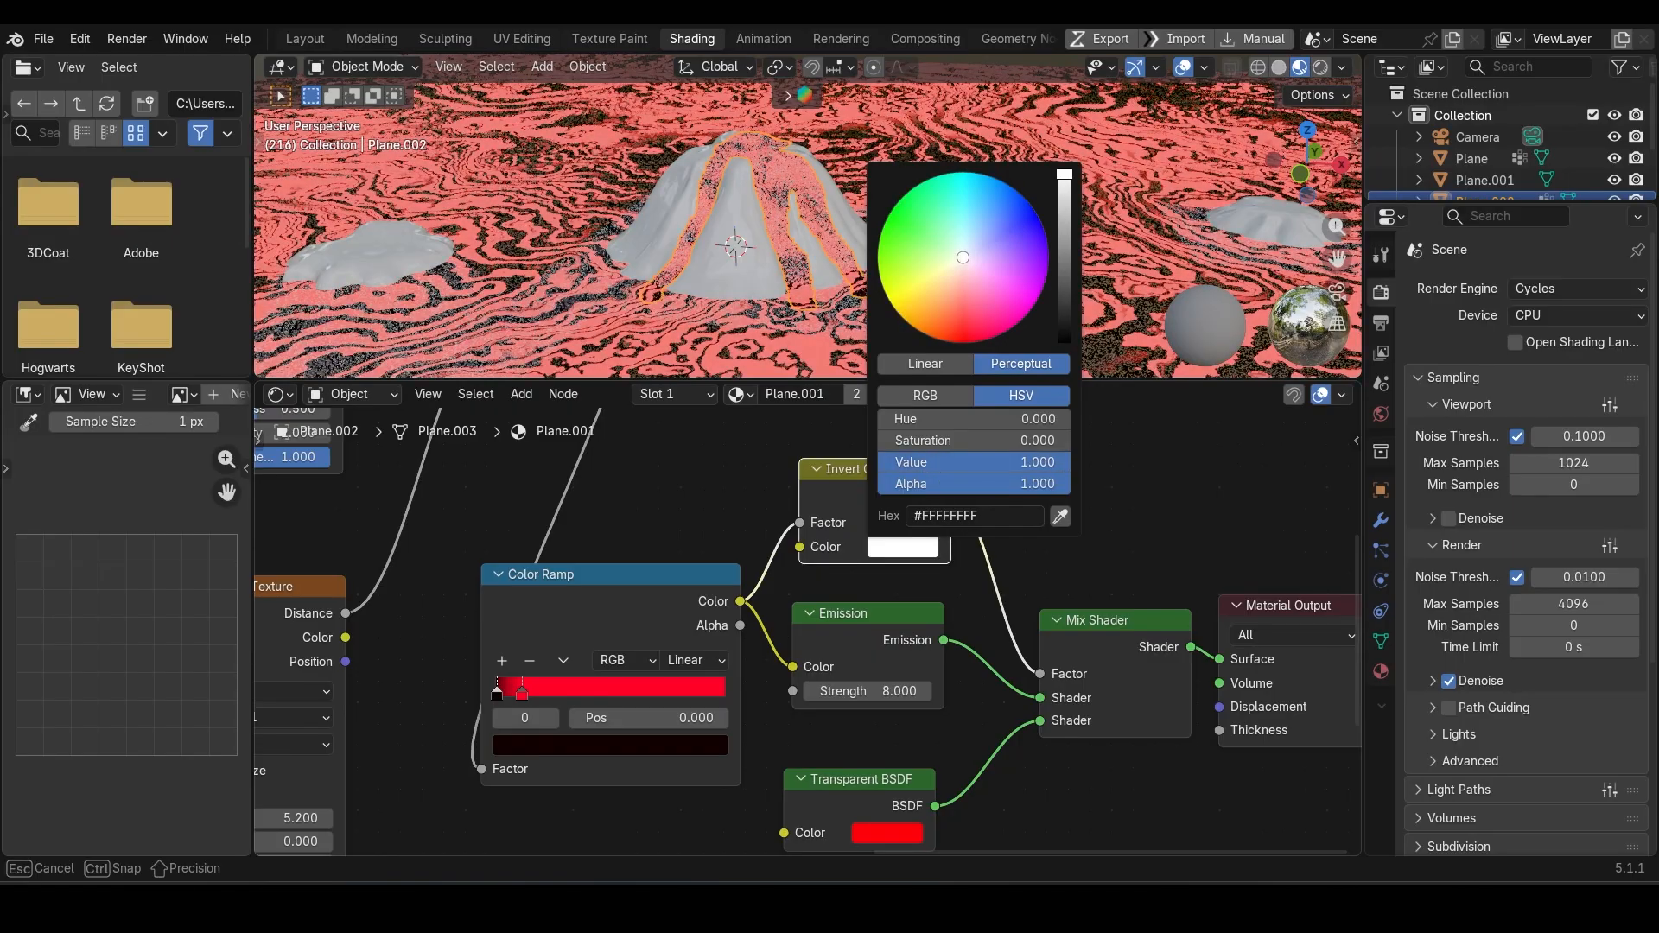
left_click_drag(962, 258, 925, 334)
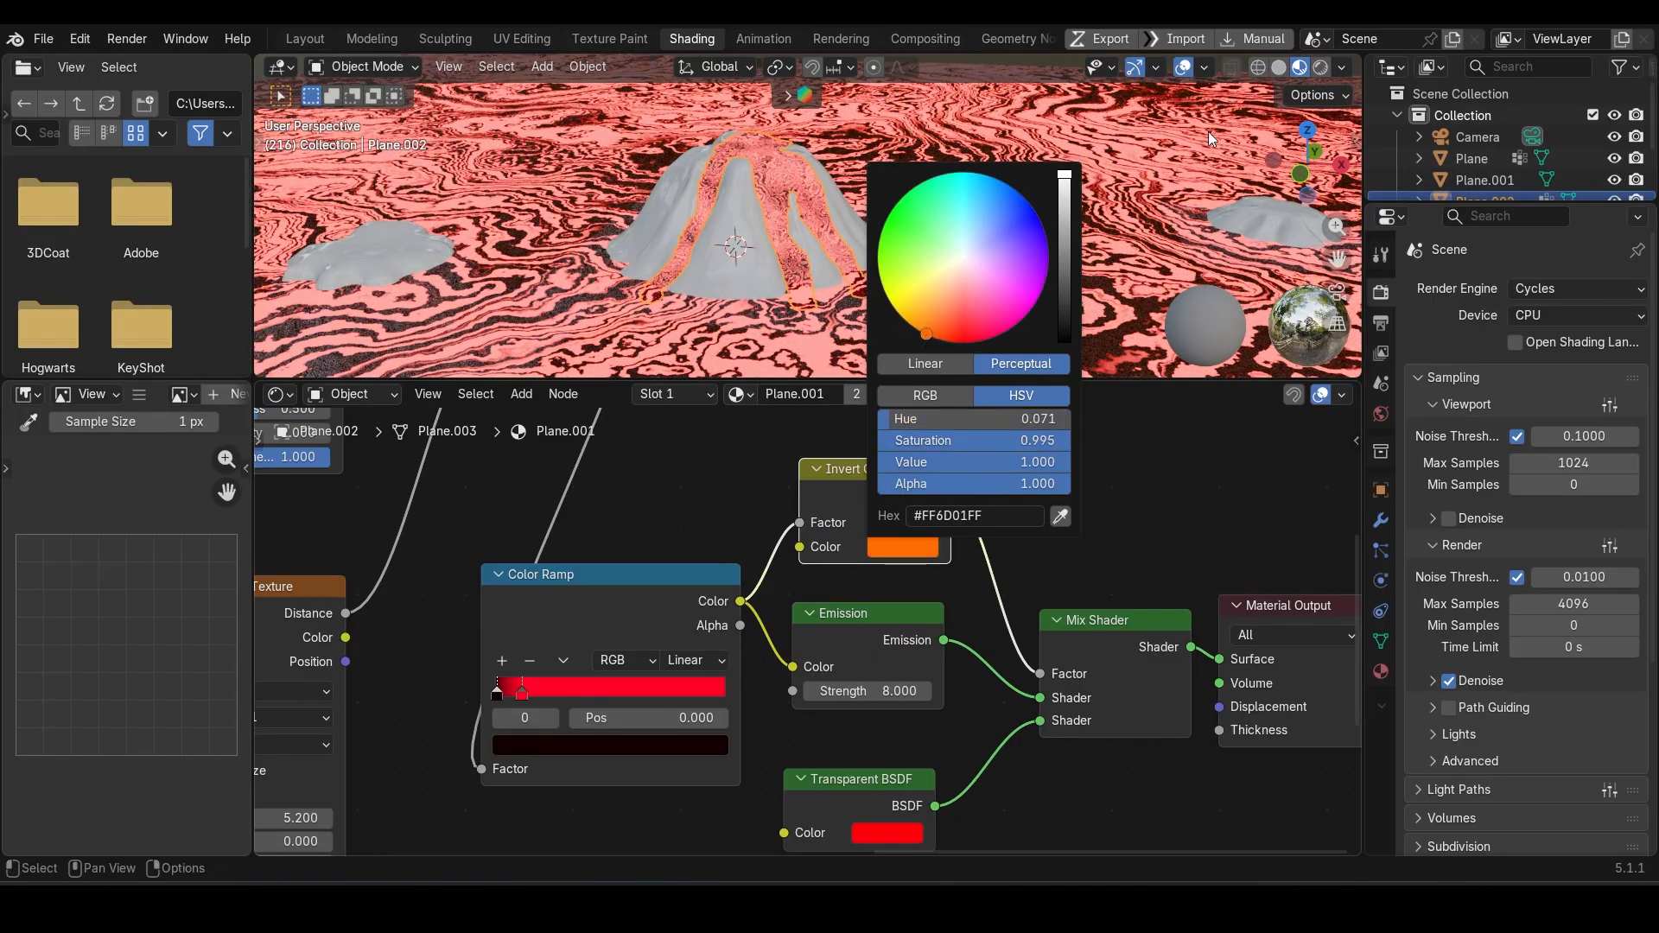
scroll(1132, 473, "down", 2)
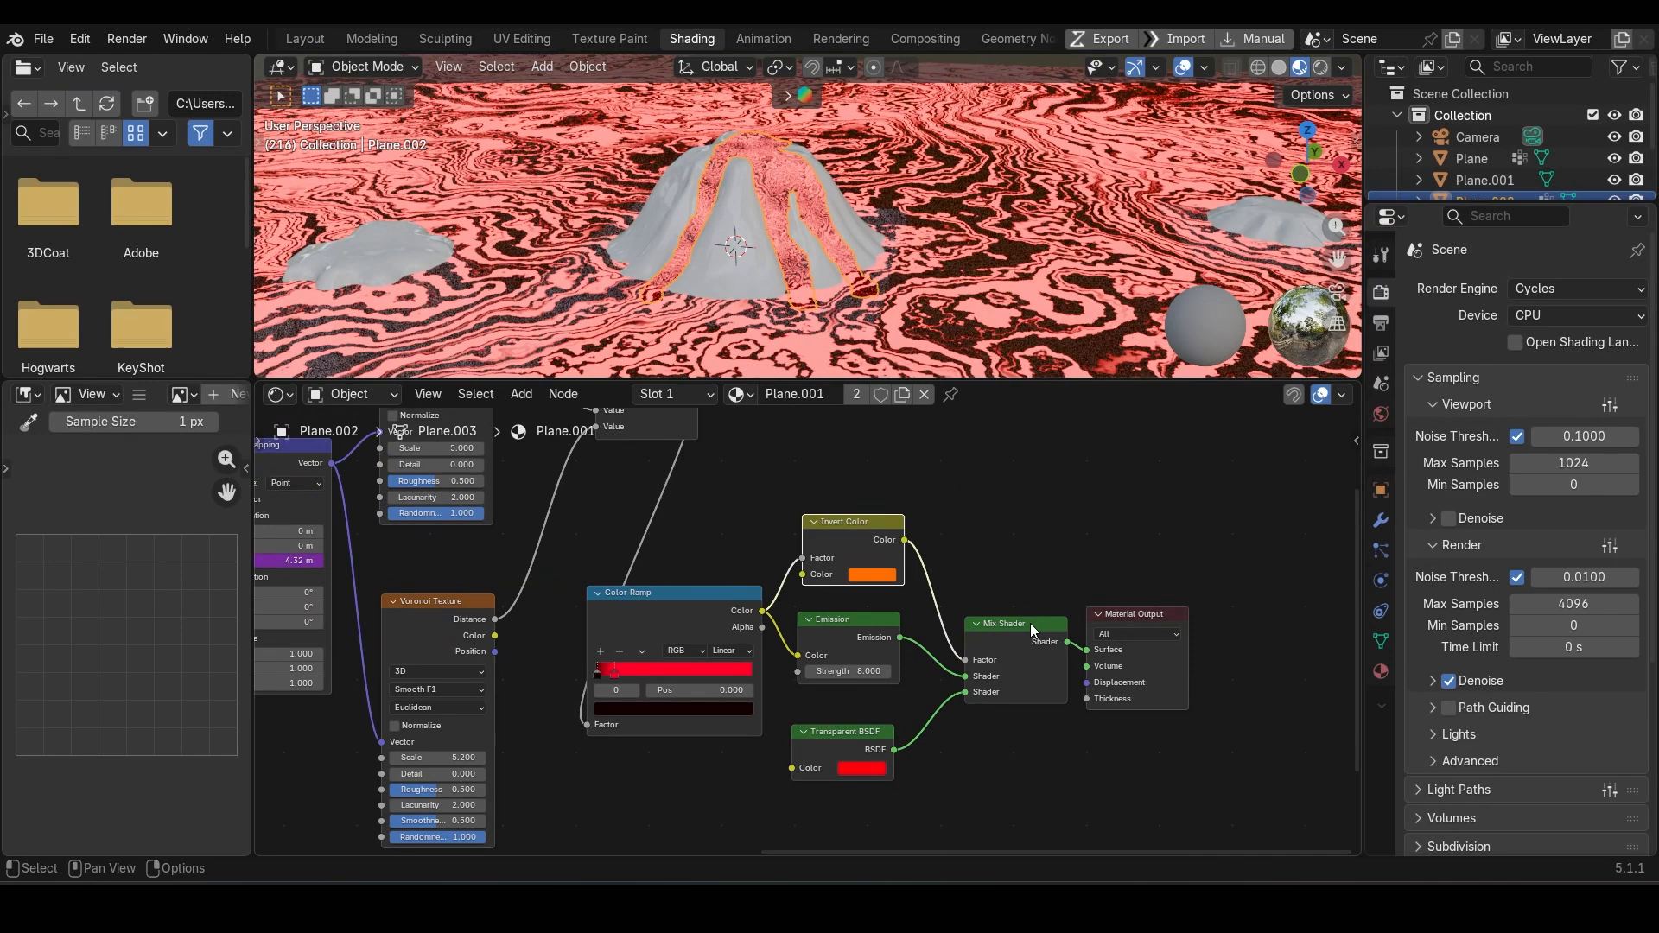
- Switch the viewport to rendered shading and select the lava ground plane to bring up its material nodes
left_click(1318, 68)
left_click(755, 276)
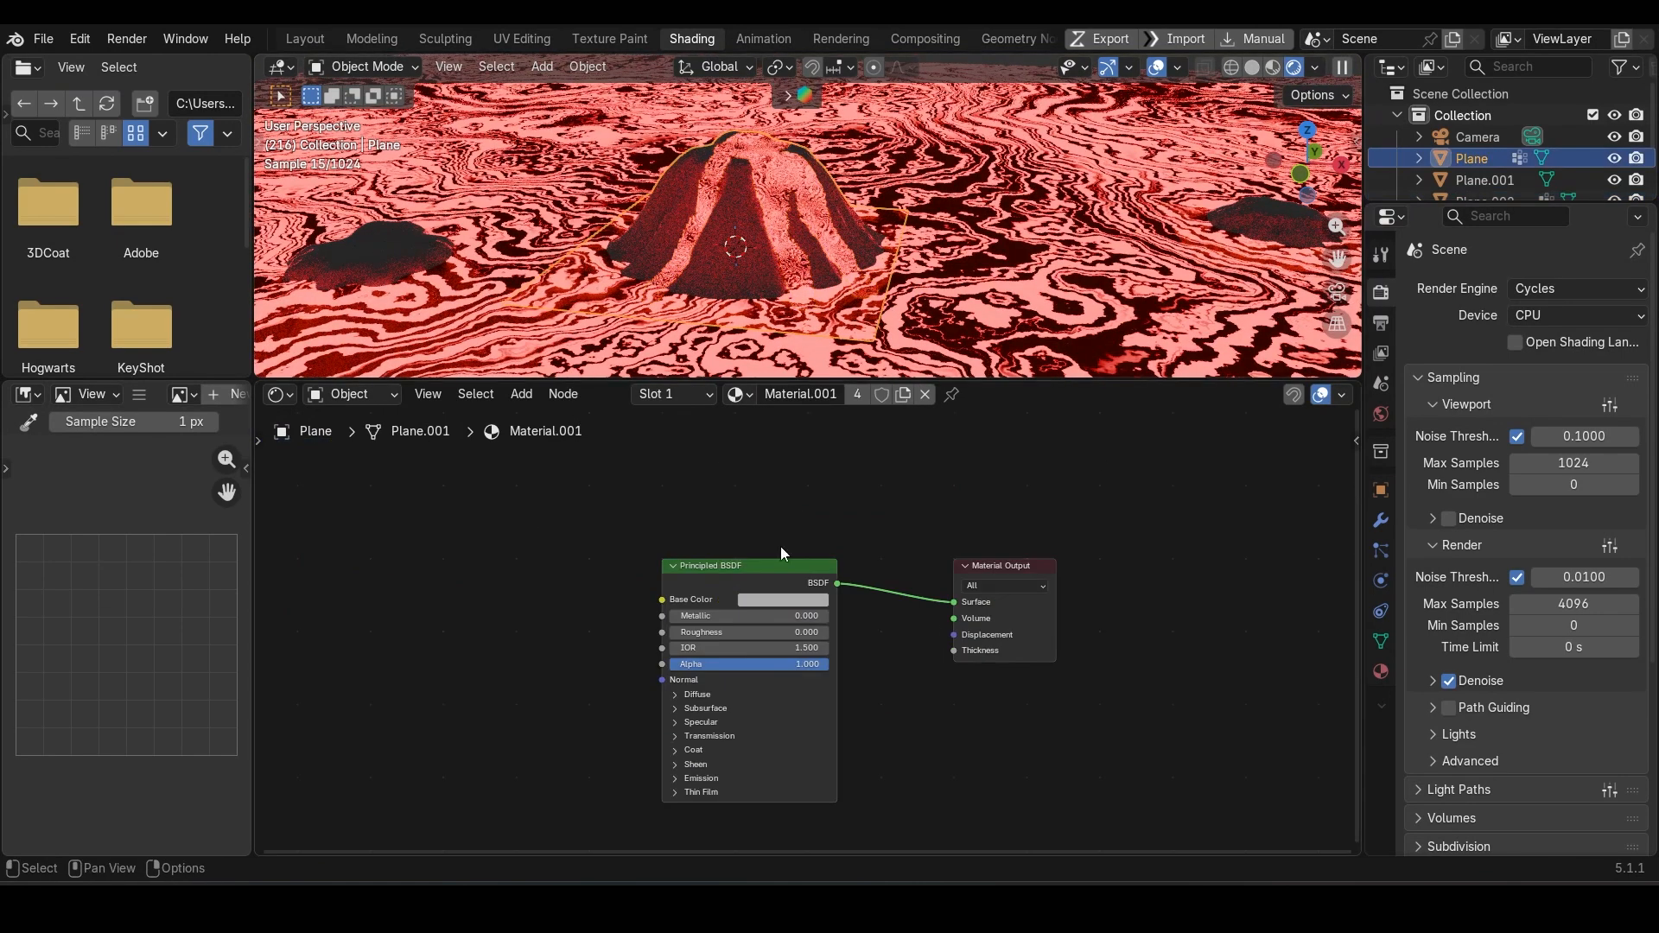
scroll(780, 546, "up", 3)
left_click(769, 579)
left_click_drag(907, 235, 915, 273)
left_click(956, 310)
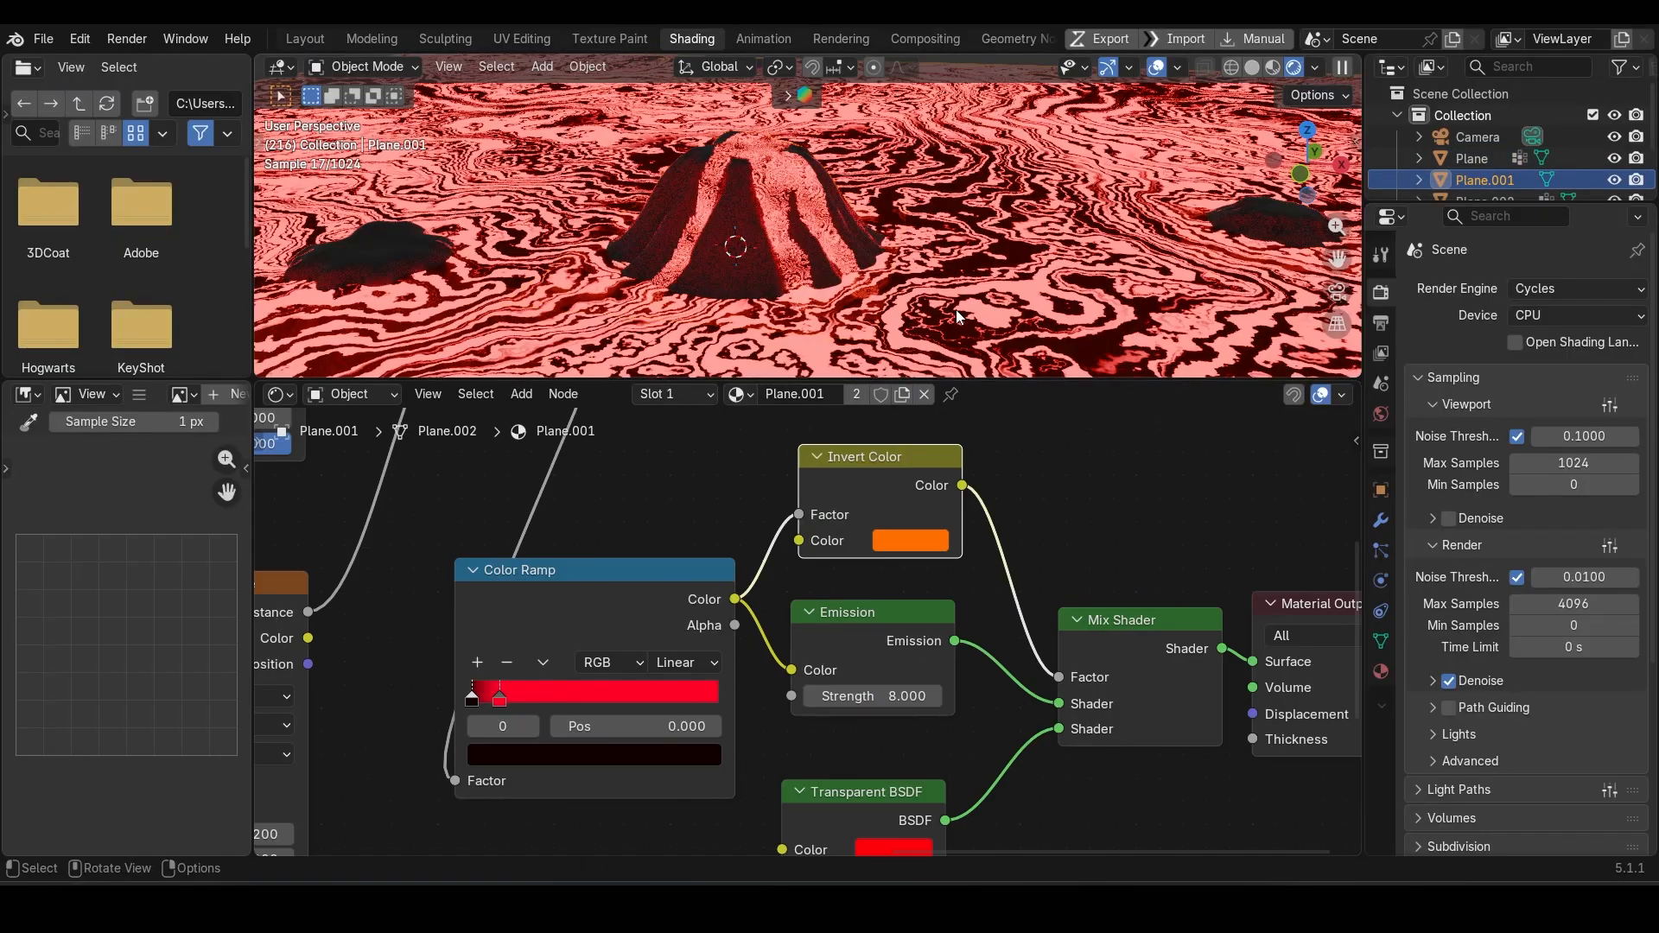
- Set the Emission node's strength to 8 in the lava material
scroll(966, 513, "down", 1)
mouse_move(842, 696)
left_mouse_down()
mouse_move(864, 694)
mouse_move(842, 688)
left_mouse_up()
type("8")
key("Return")
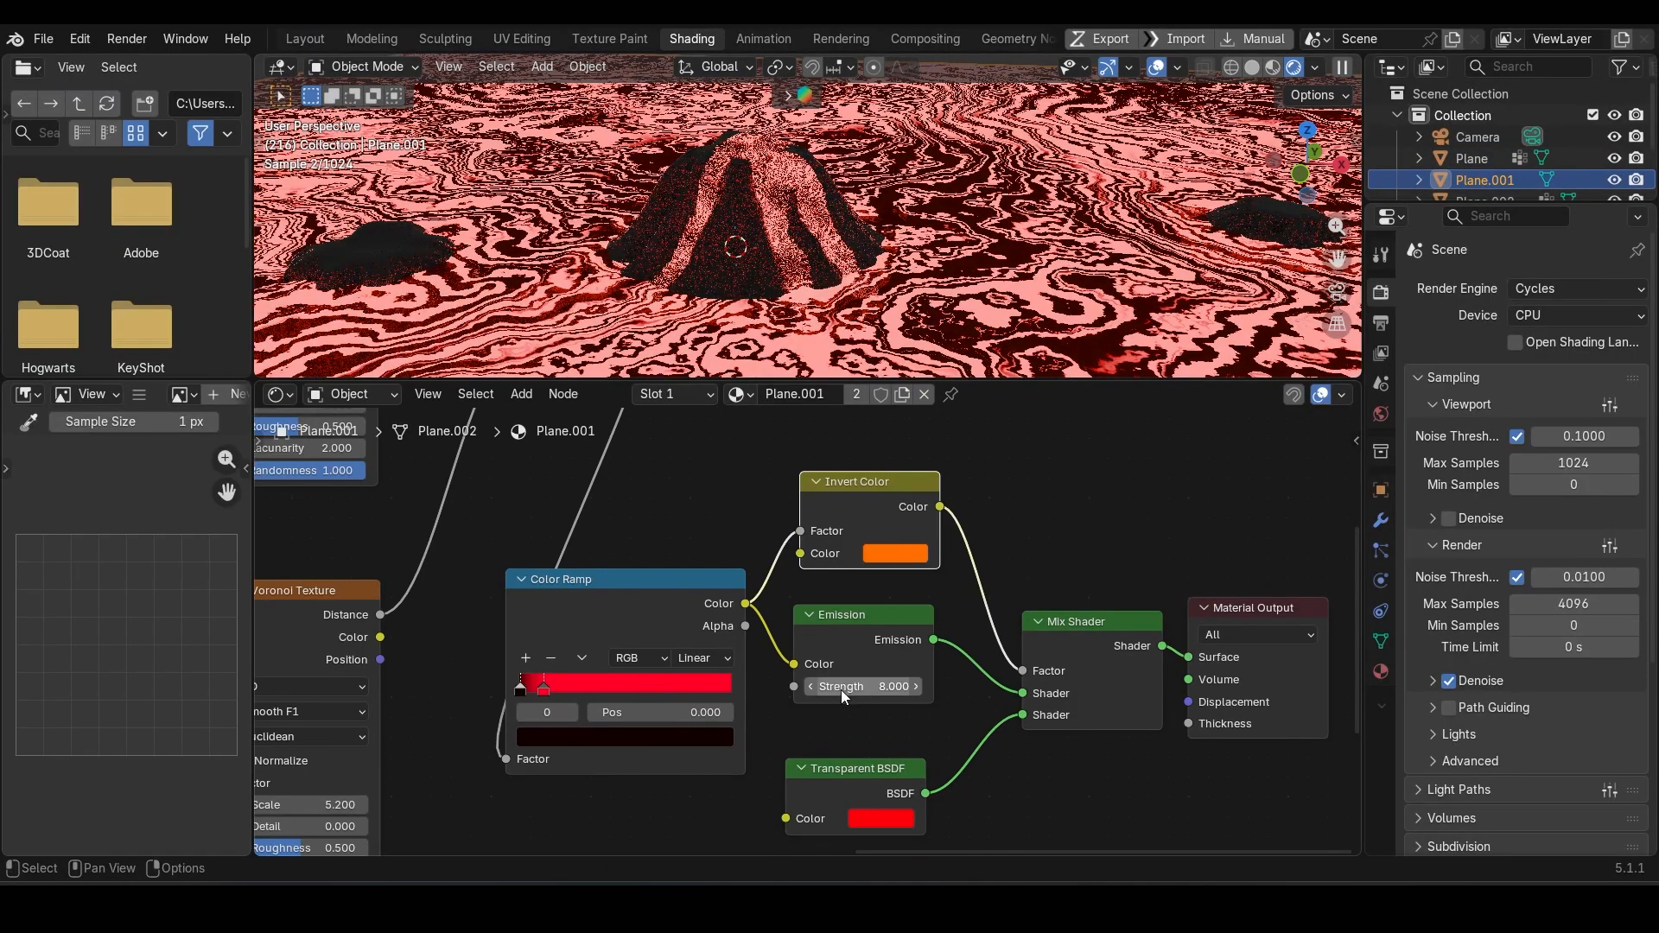
- Try the red #FF1611FF as the Invert Color node's color, and settle on a soft orange
left_click(899, 549)
left_click_drag(929, 353, 949, 359)
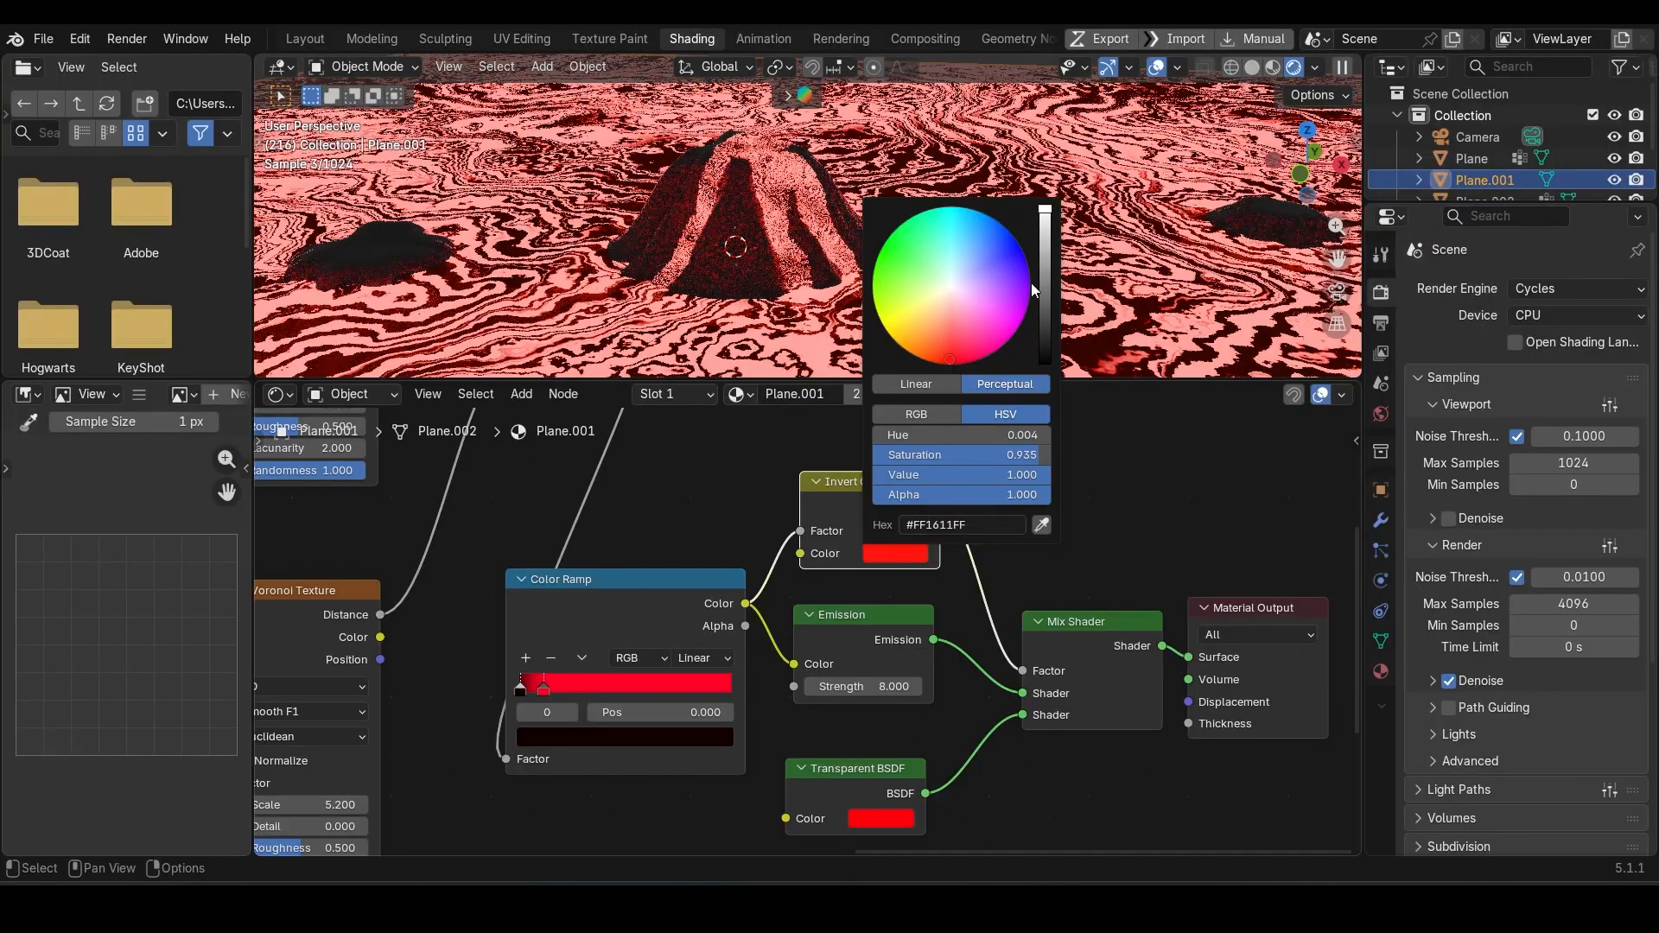
left_click_drag(1047, 268, 1052, 212)
left_click(902, 553)
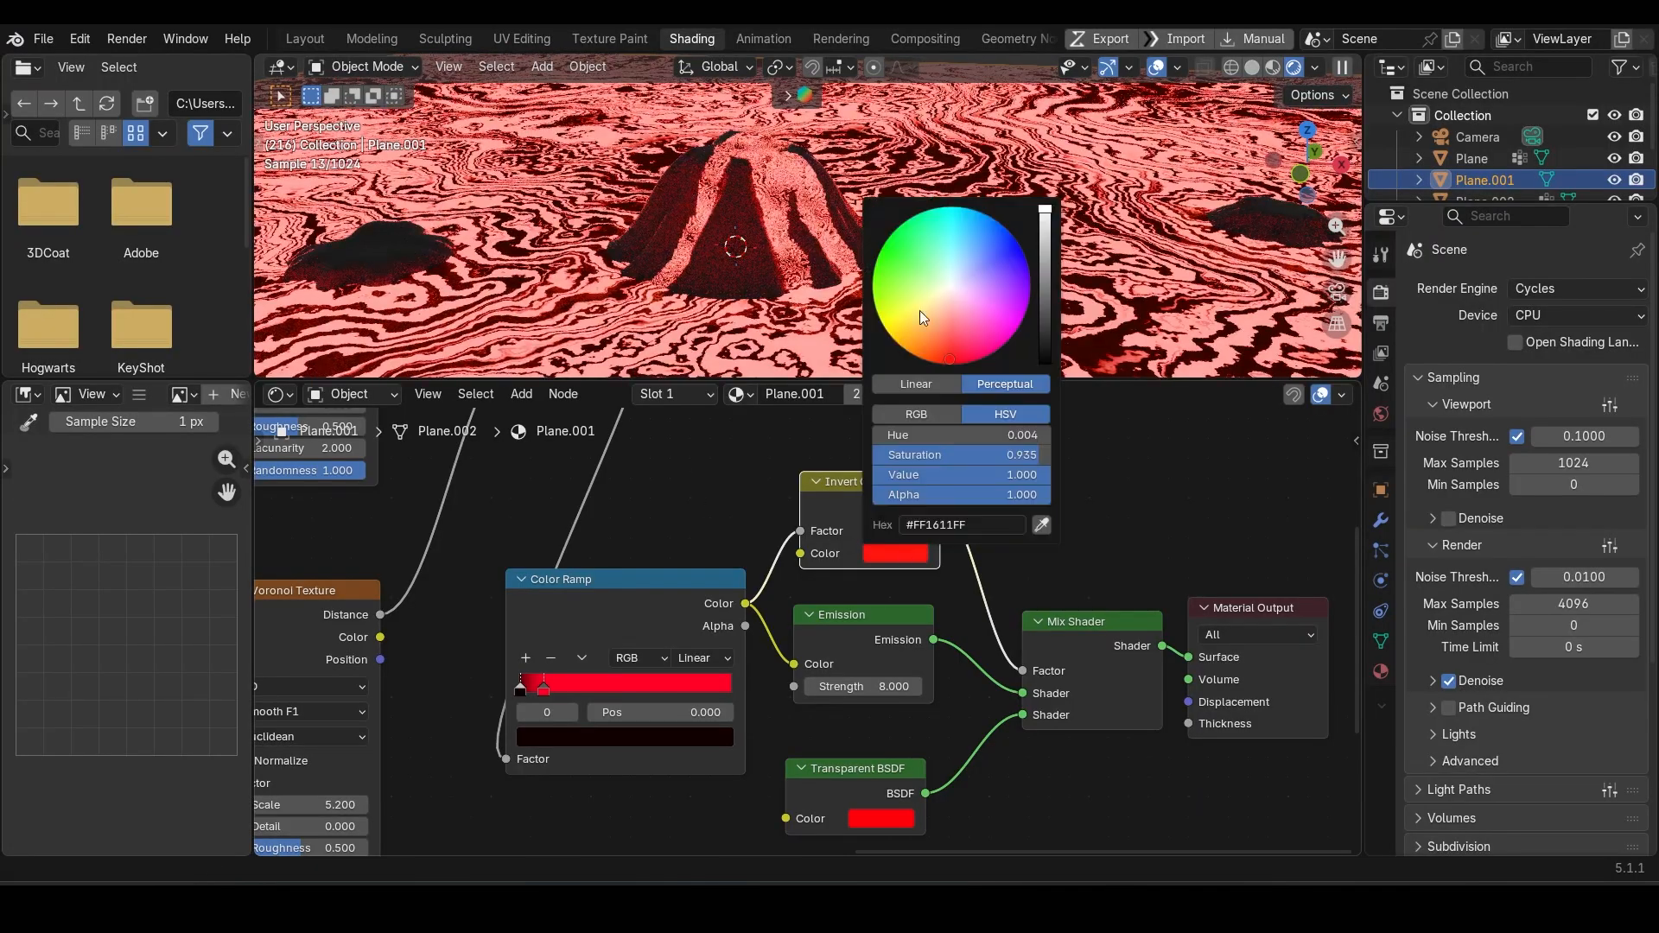
left_click_drag(920, 309, 974, 249)
left_click(936, 337)
scroll(1061, 617, "down", 14)
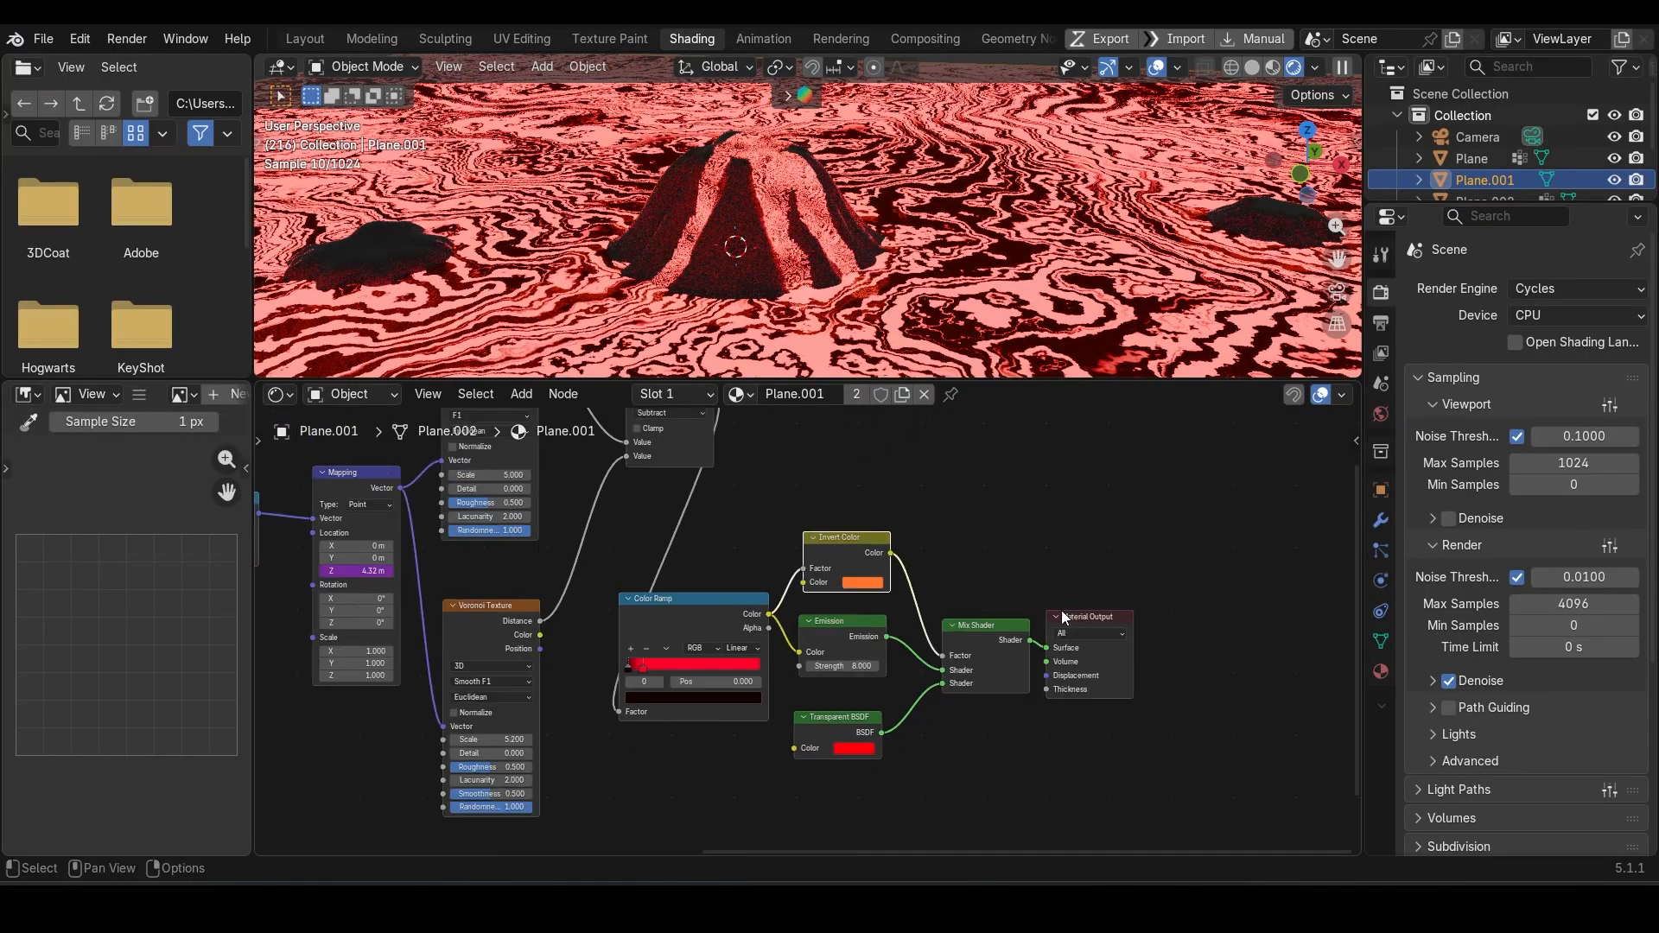
- Play the animation to preview the lava in rendered shading, enlarge the 3D viewport, and stop playback
scroll(852, 629, "up", 2)
key("space")
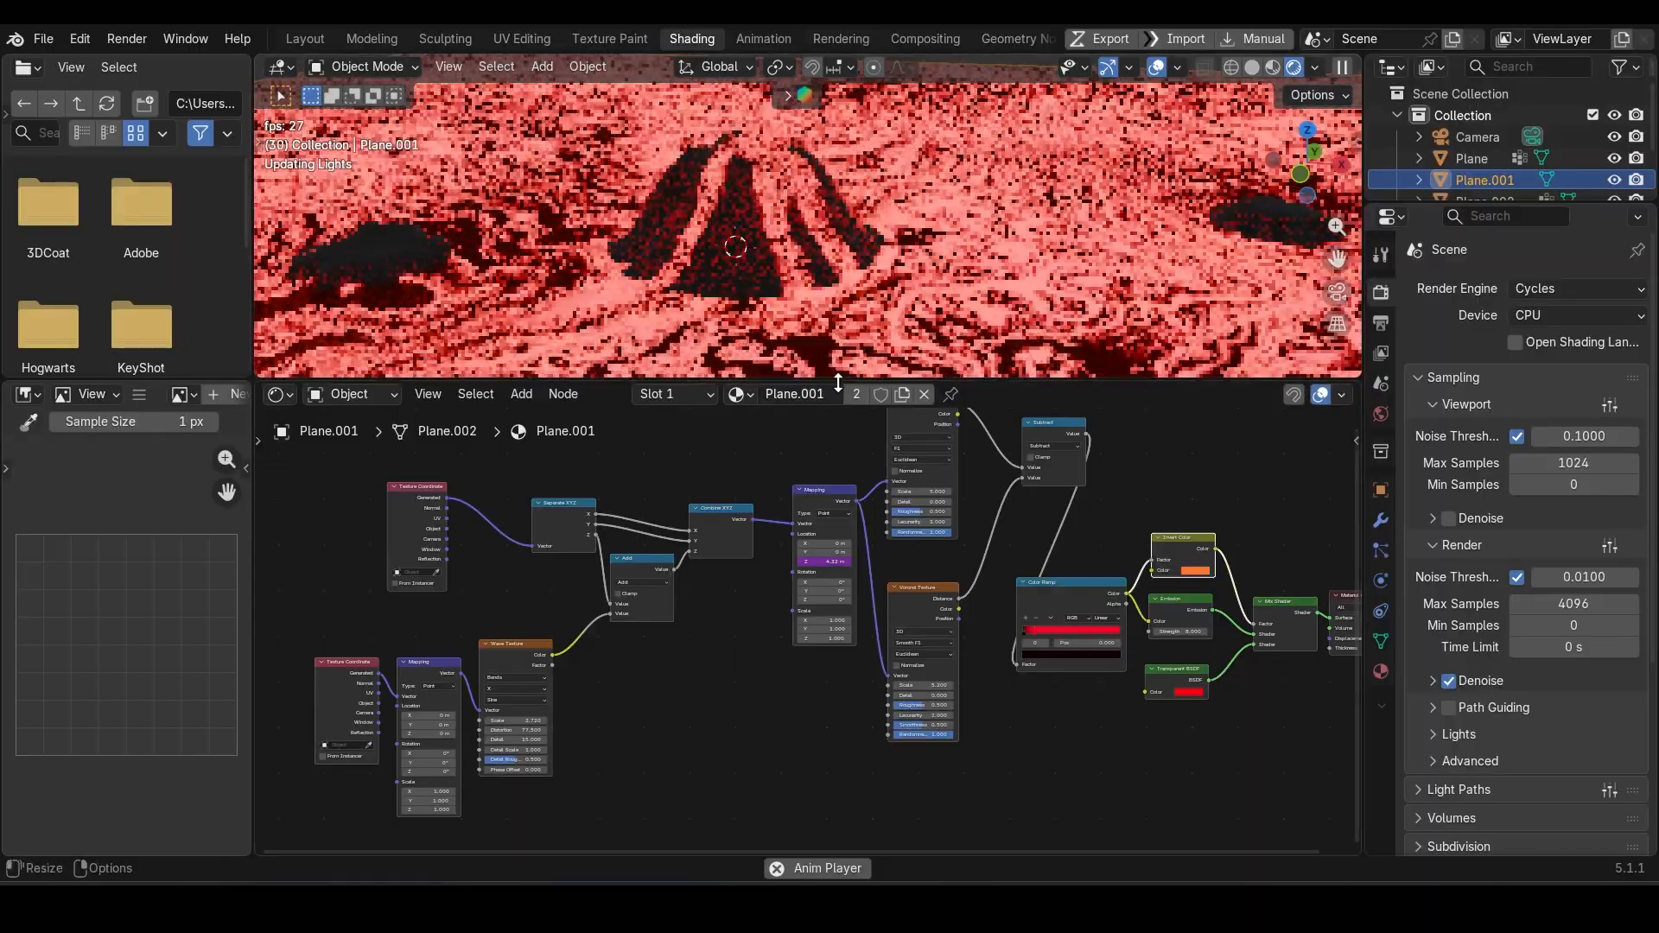
left_click_drag(838, 381, 838, 508)
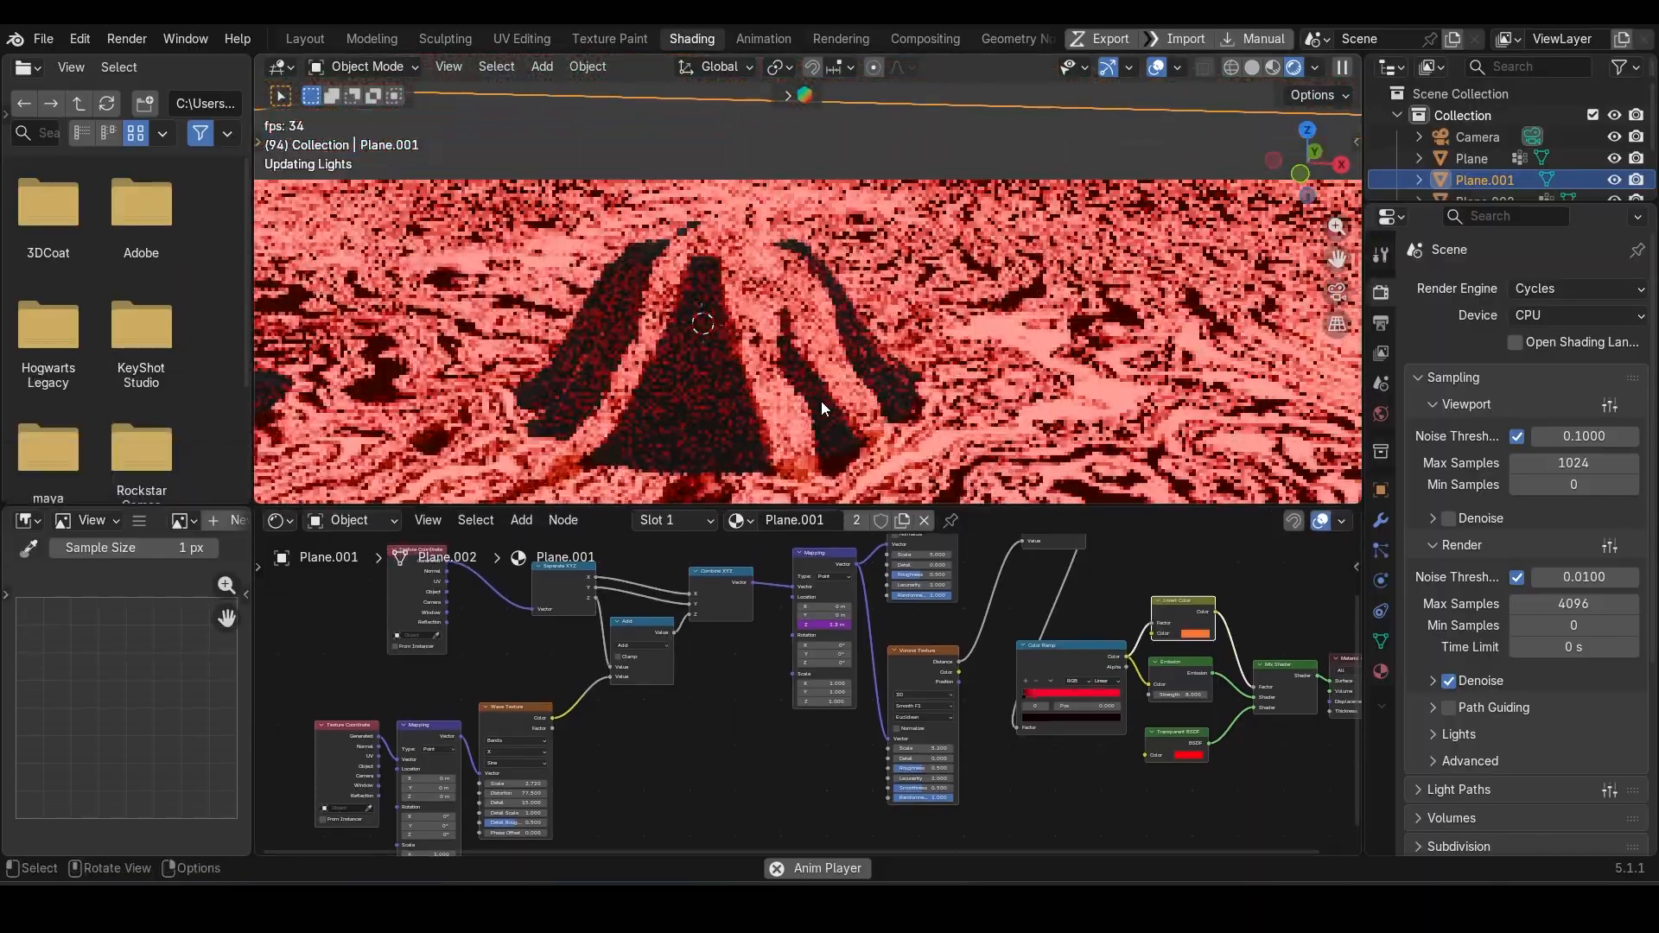
key("space")
- Switch to solid shading, look through the camera, and mark a render region around the whole camera frame
left_click(1252, 67)
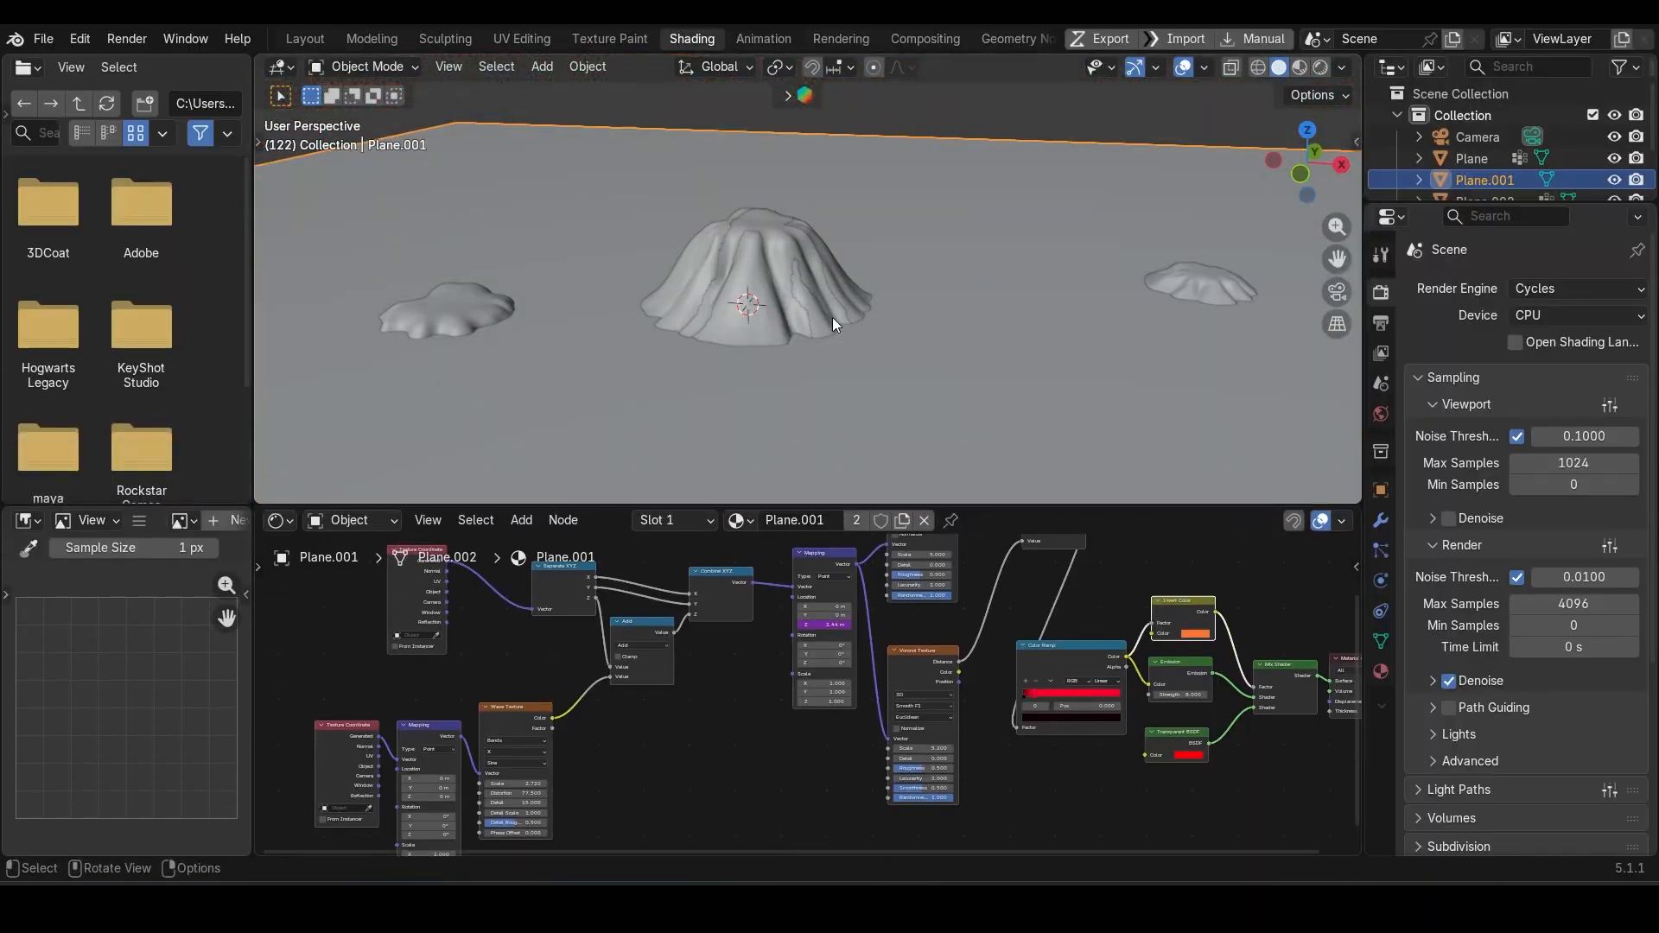
key("KP_0")
scroll(832, 318, "down", 3)
mouse_move(832, 318)
middle_mouse_down()
mouse_move(852, 344)
mouse_move(885, 345)
mouse_move(850, 320)
middle_mouse_up()
key("KP_0")
scroll(885, 345, "up", 2)
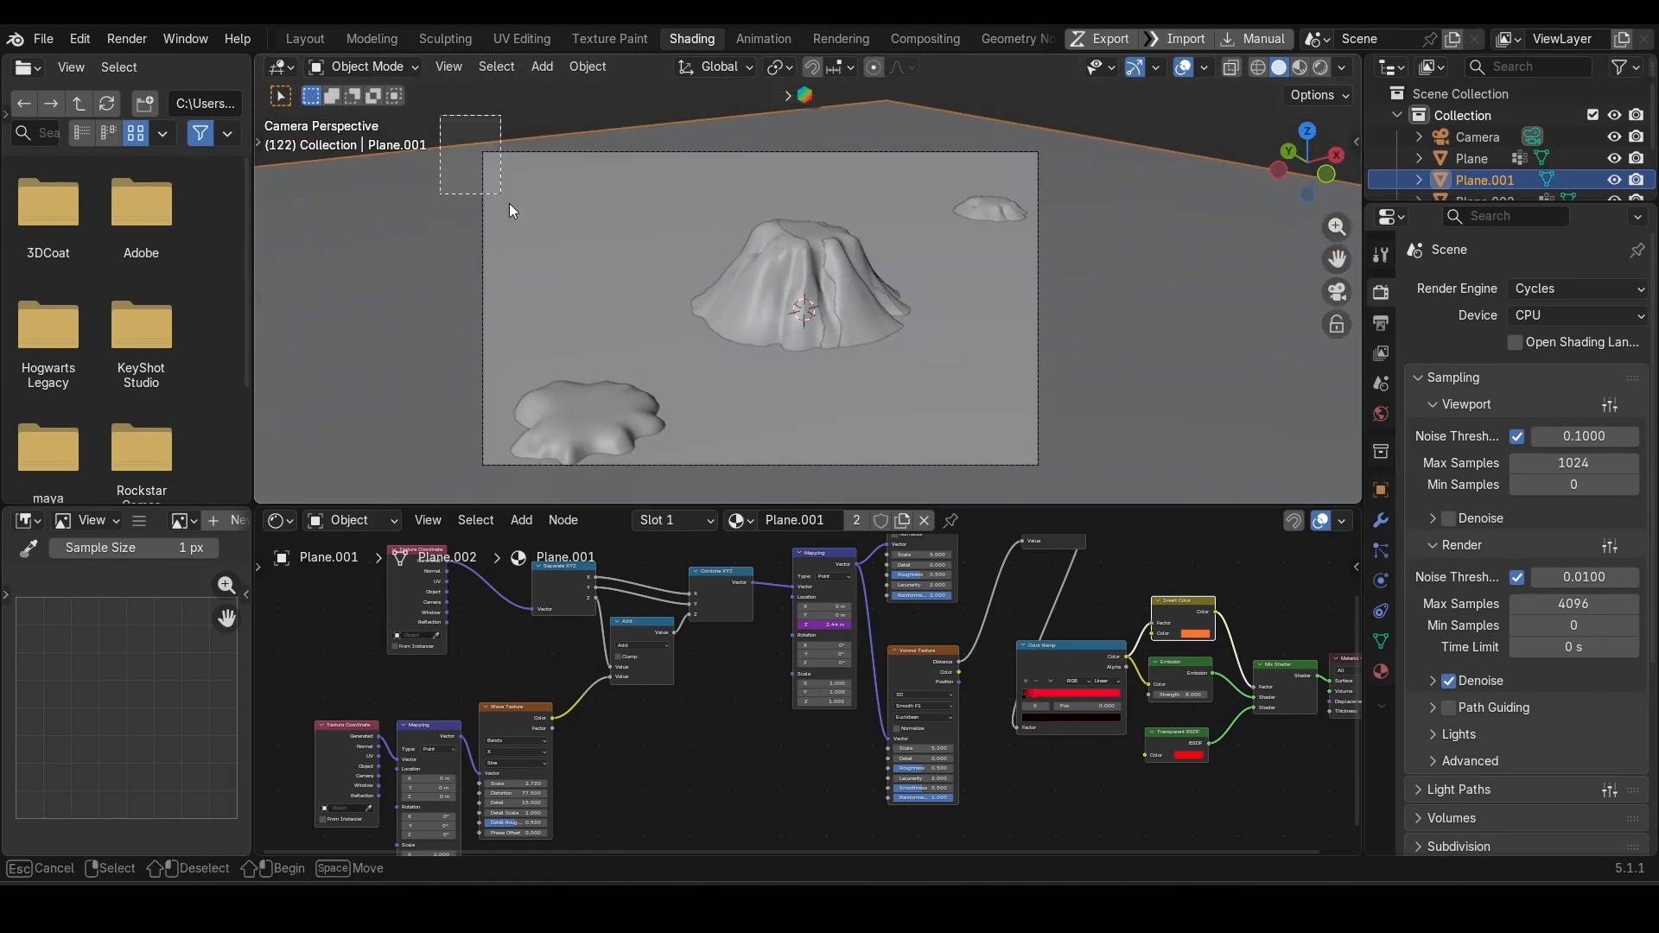
left_click_drag(1096, 474, 1104, 472)
- Switch the camera view to rendered shading and play the animation briefly to check the lava flow
left_click(1301, 68)
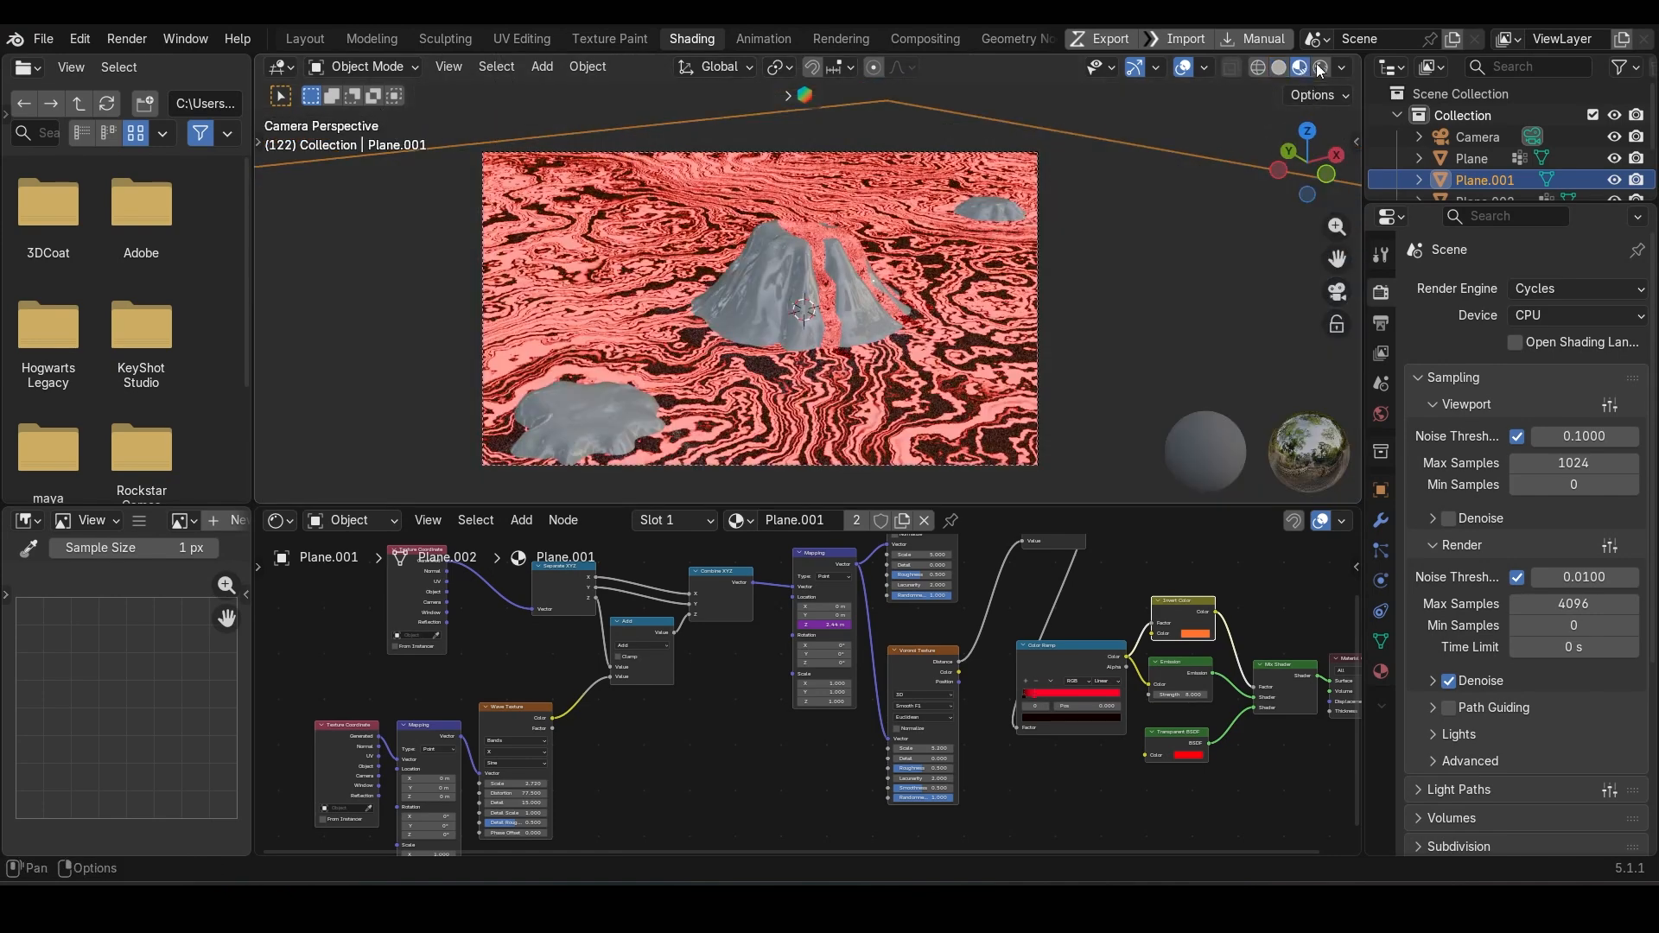
left_click(1320, 68)
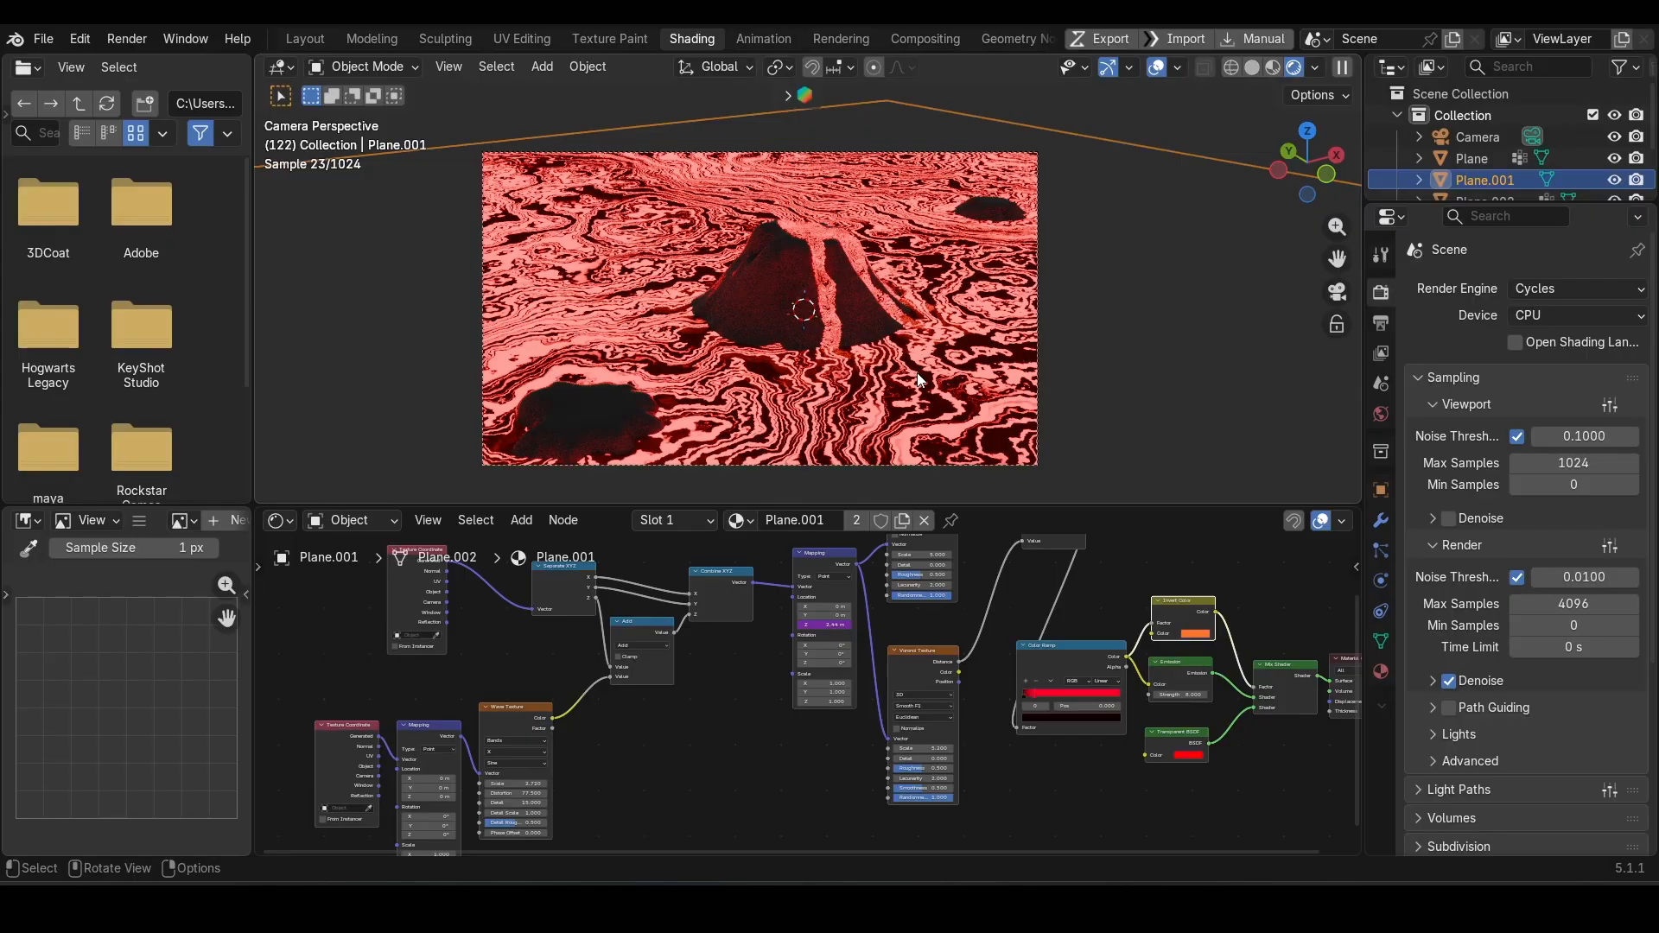
key("space")
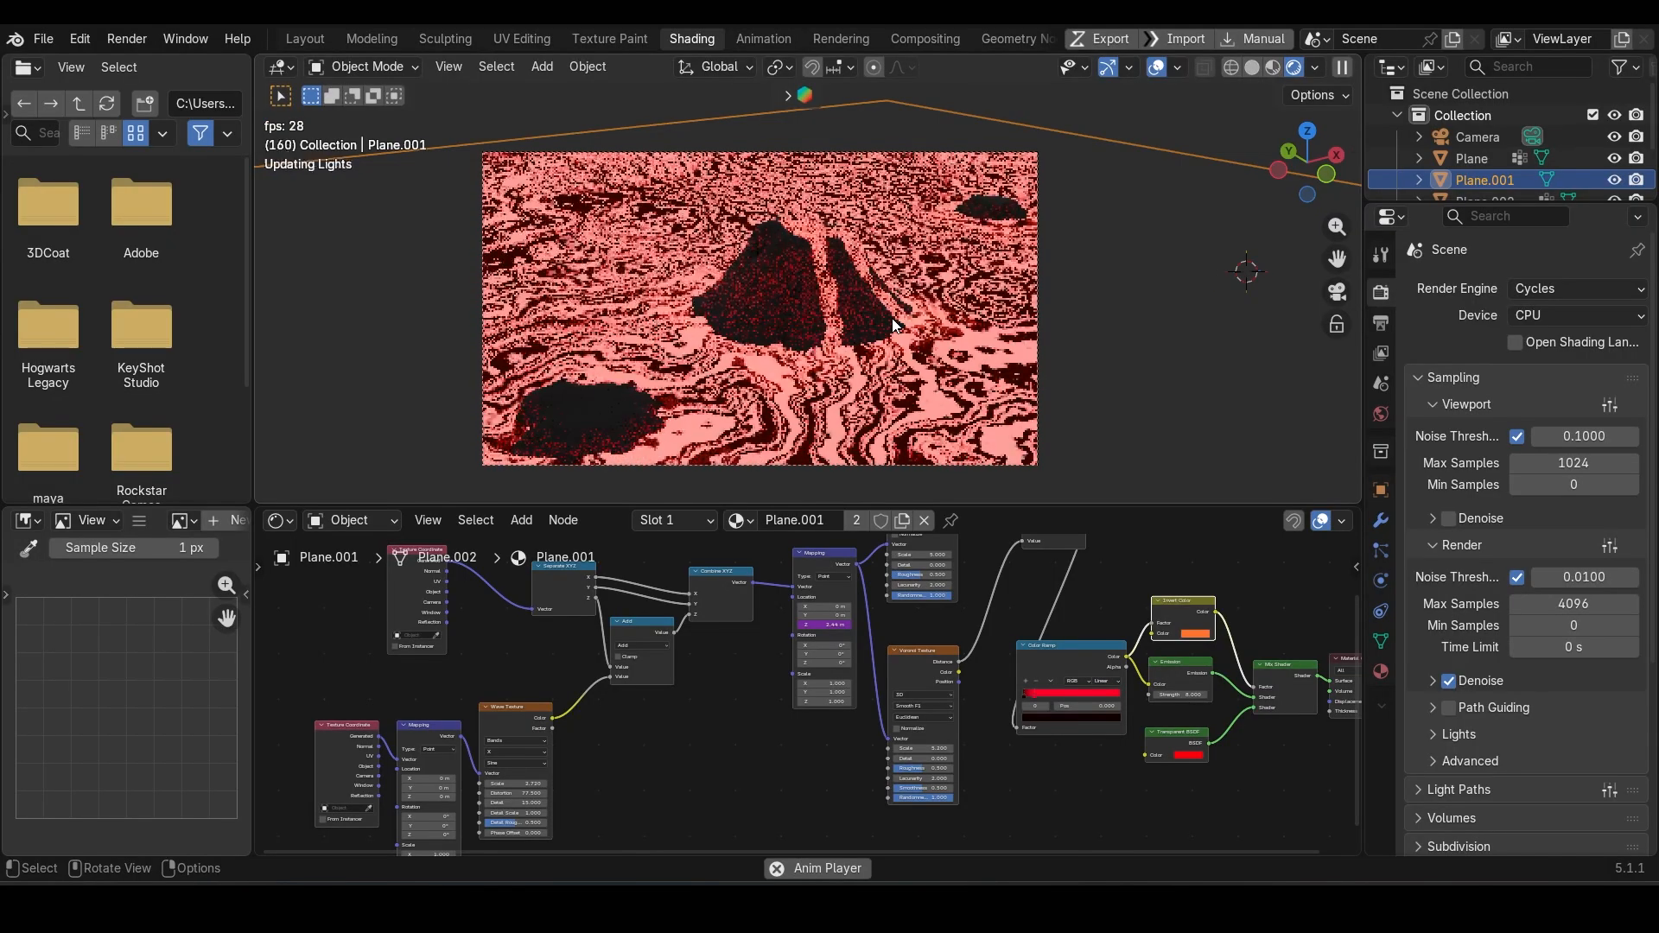
key("space")
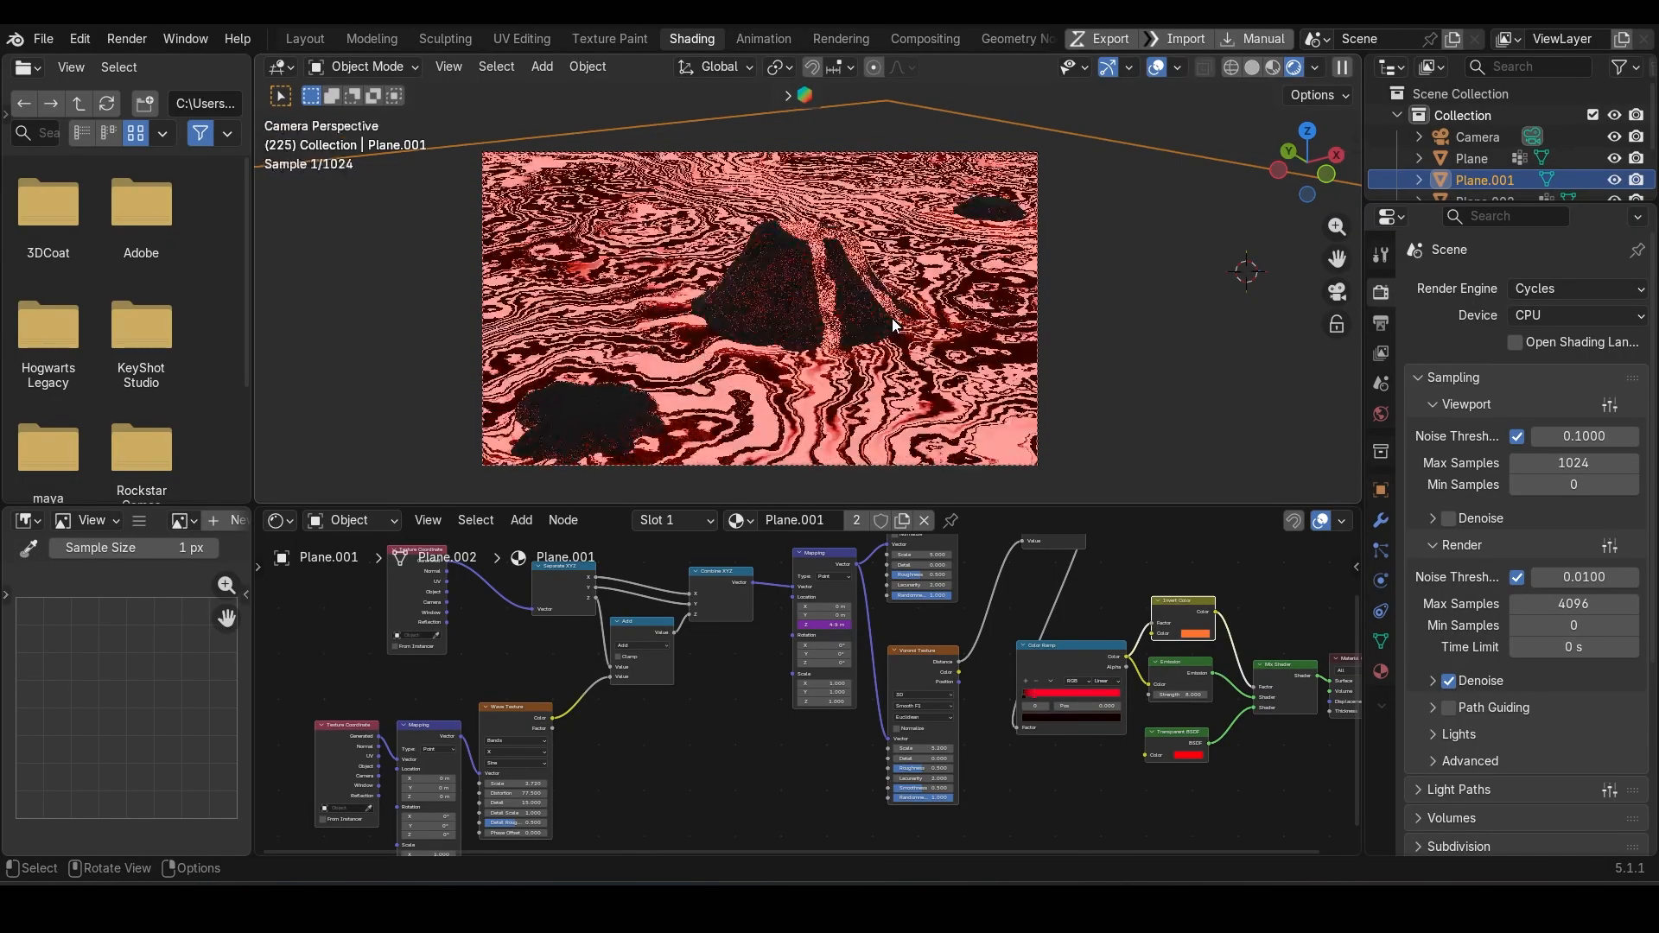
scroll(1054, 707, "up", 2)
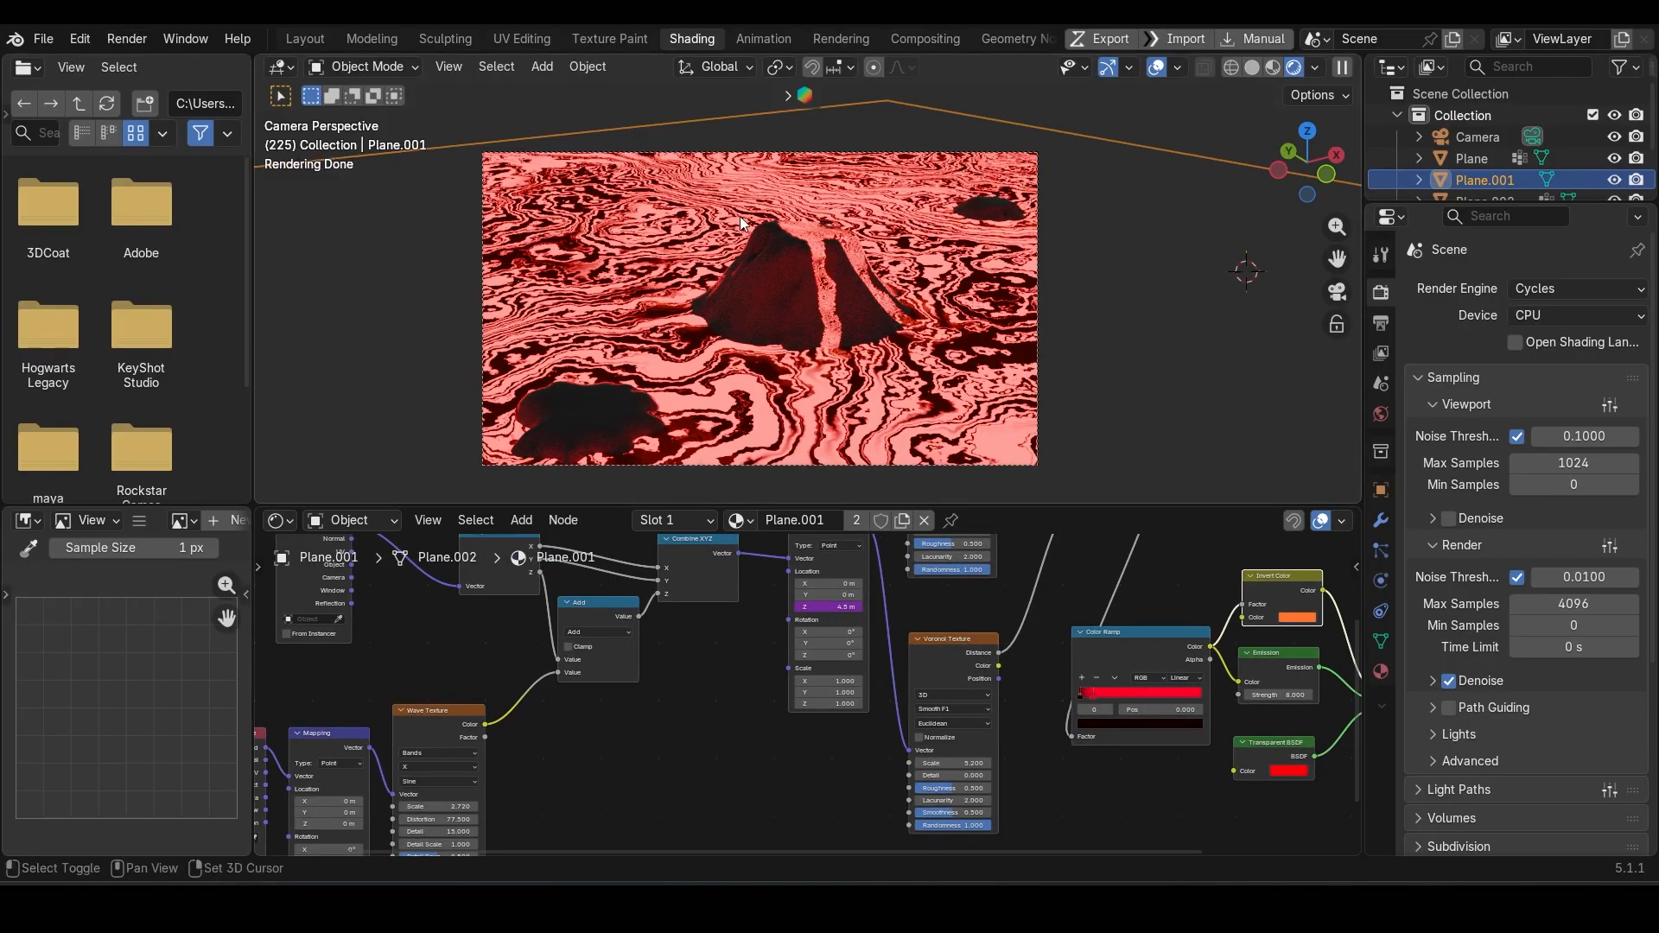
key("shift+a")
mouse_move(717, 389)
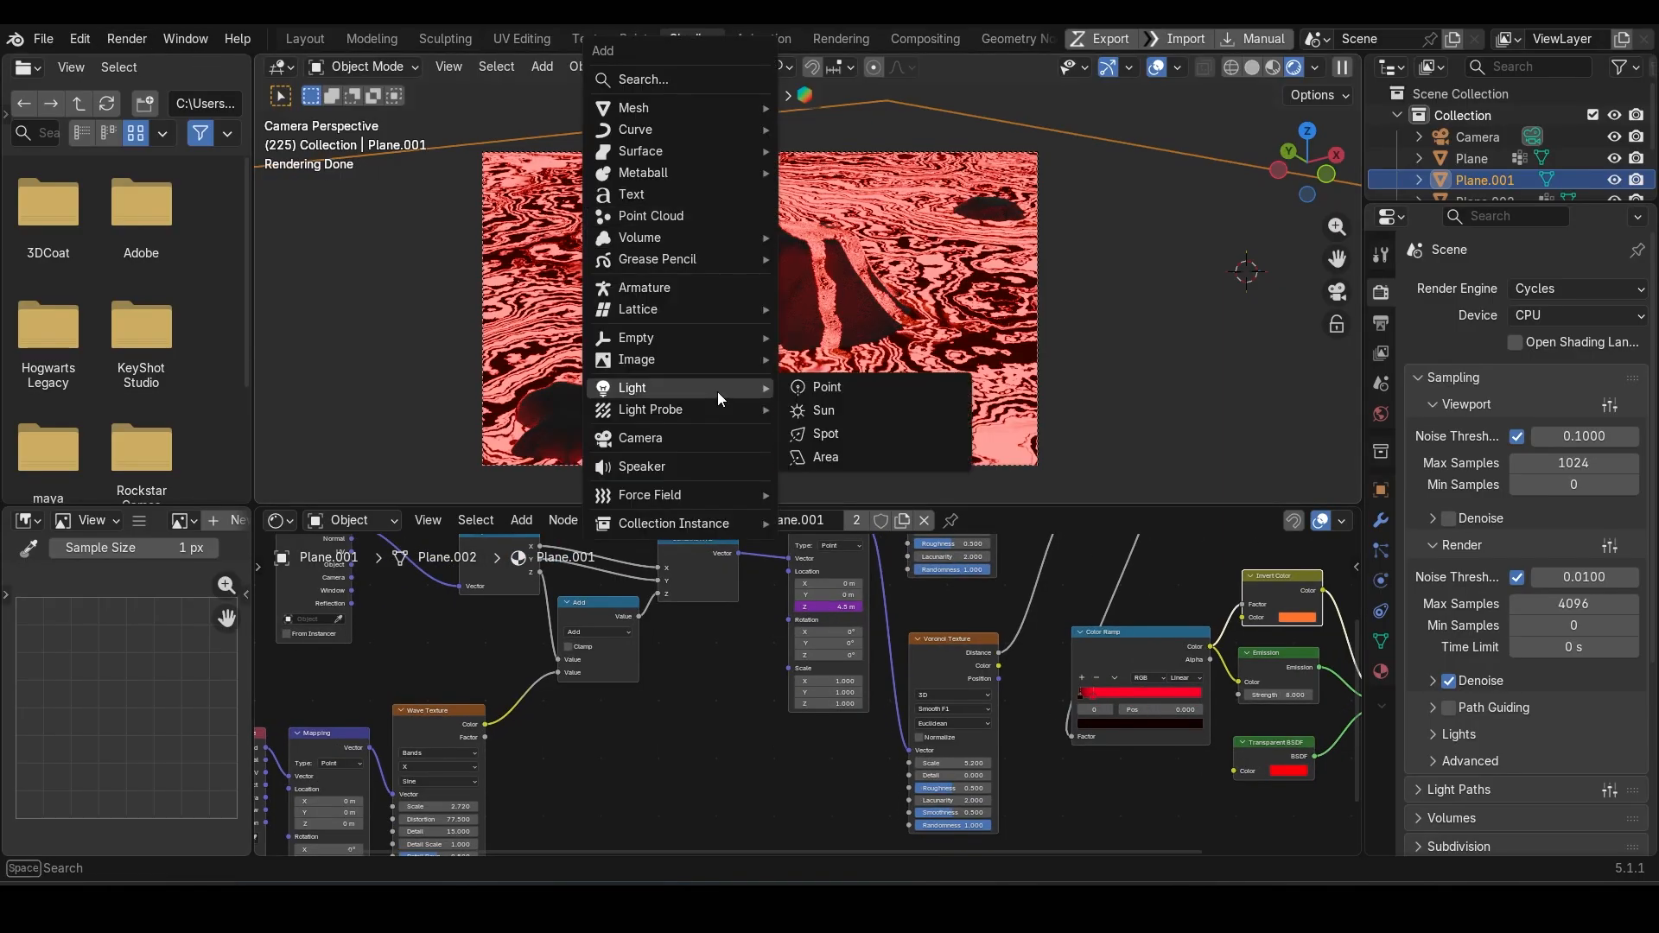
left_click(873, 458)
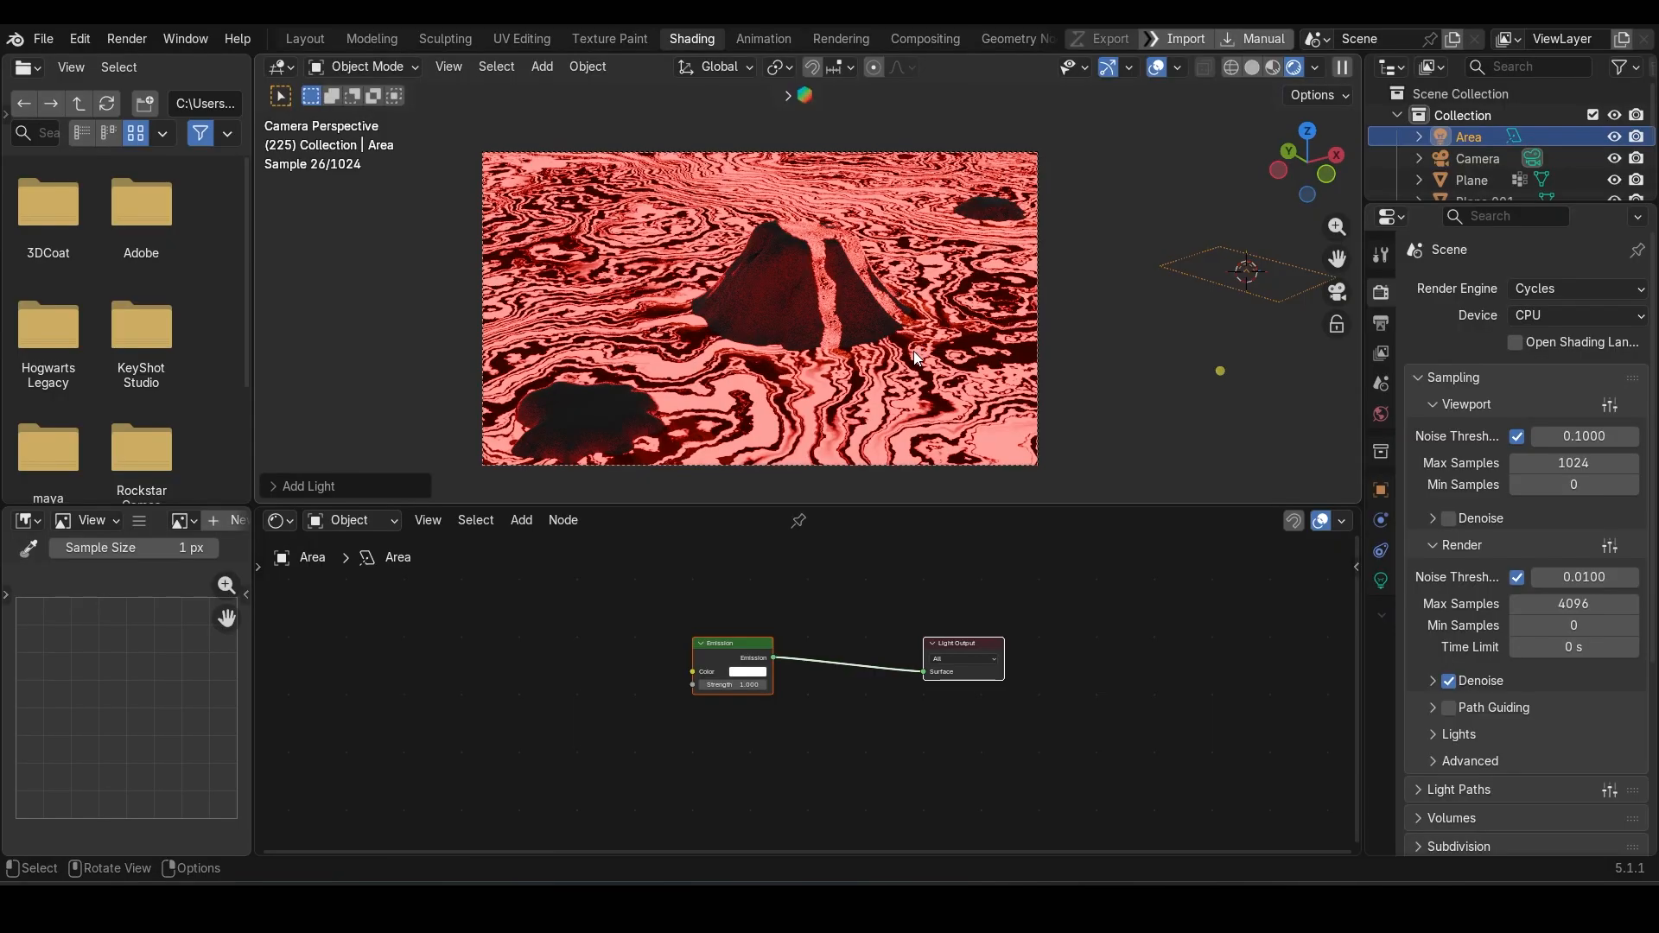
key("Delete")
- Reset the 3D cursor to the world origin, return to the camera view, and add an area light there
key("shift+c")
scroll(864, 297, "up", 6)
scroll(864, 297, "down", 3)
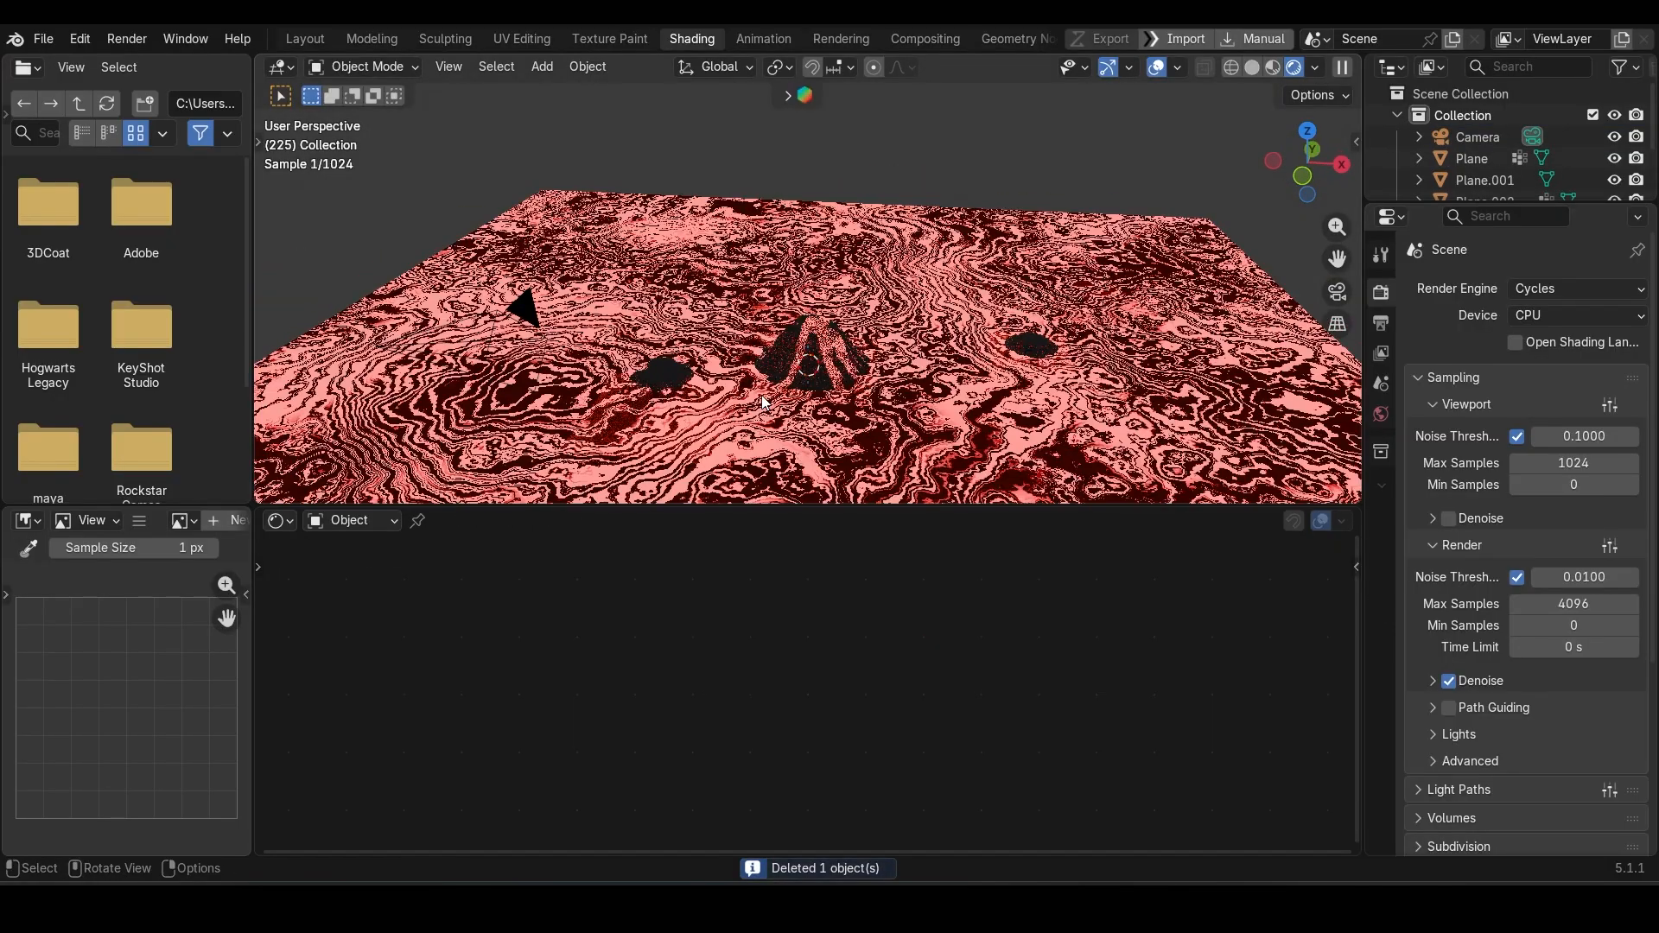
key("KP_0")
key("shift+a")
mouse_move(760, 396)
left_click(860, 463)
- Scale the area light up about 5 times, raise it along Z above the volcano, and tilt it
key("s")
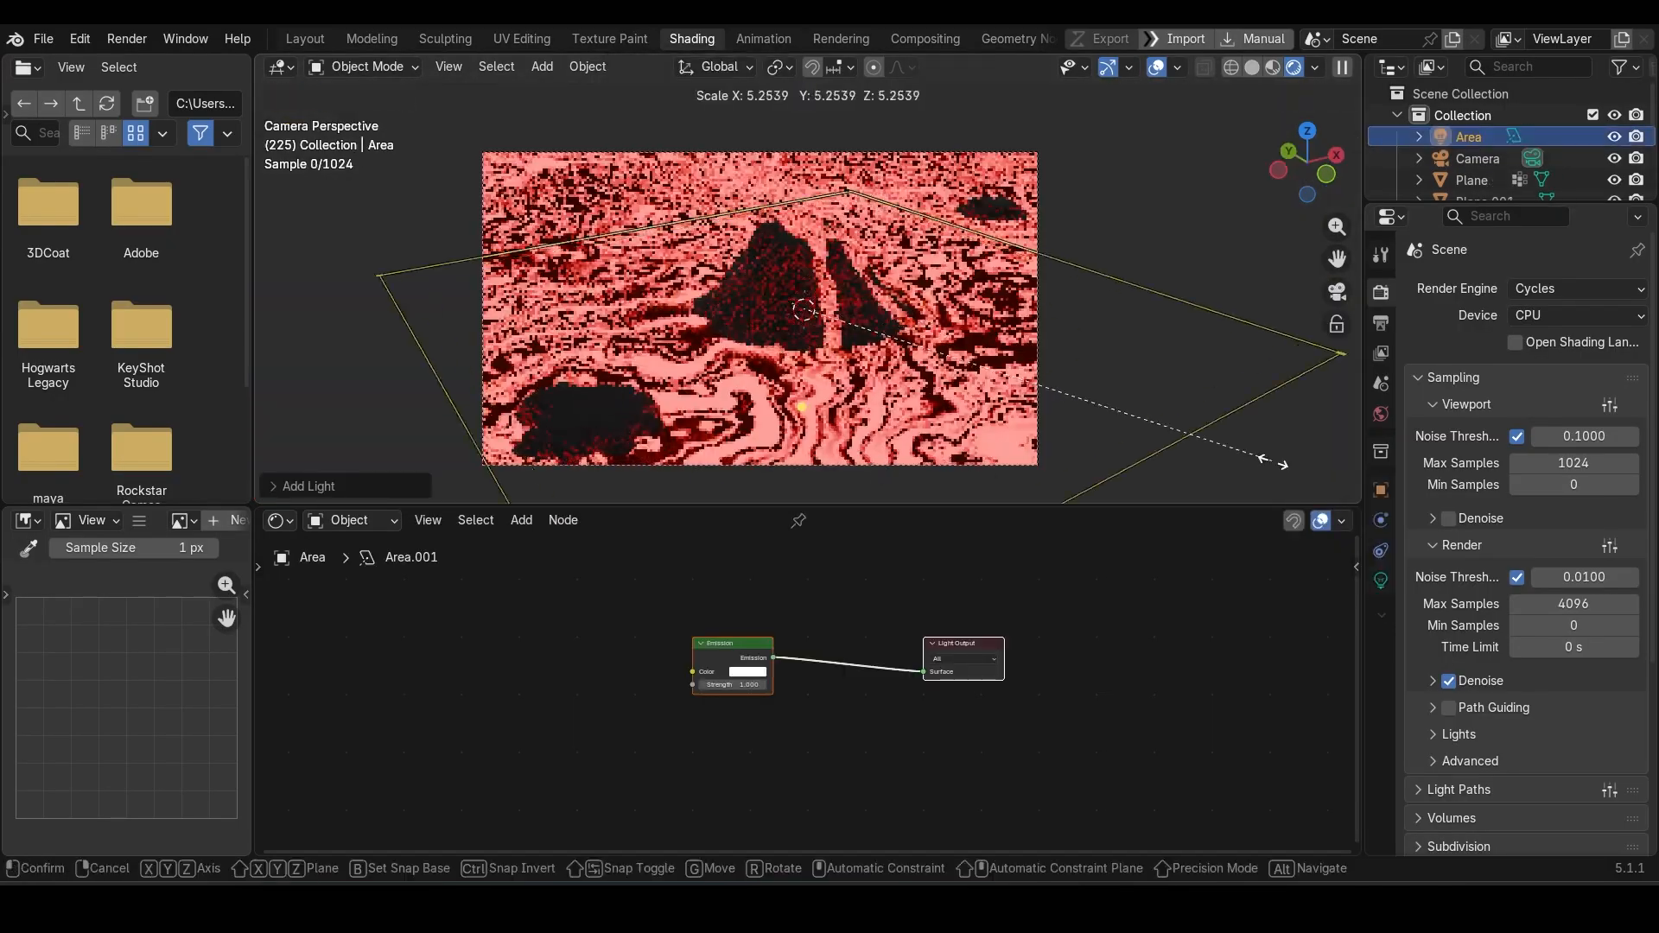
left_click(1262, 459)
key("g")
key("z")
left_click(863, 111)
key("r")
left_click(959, 264)
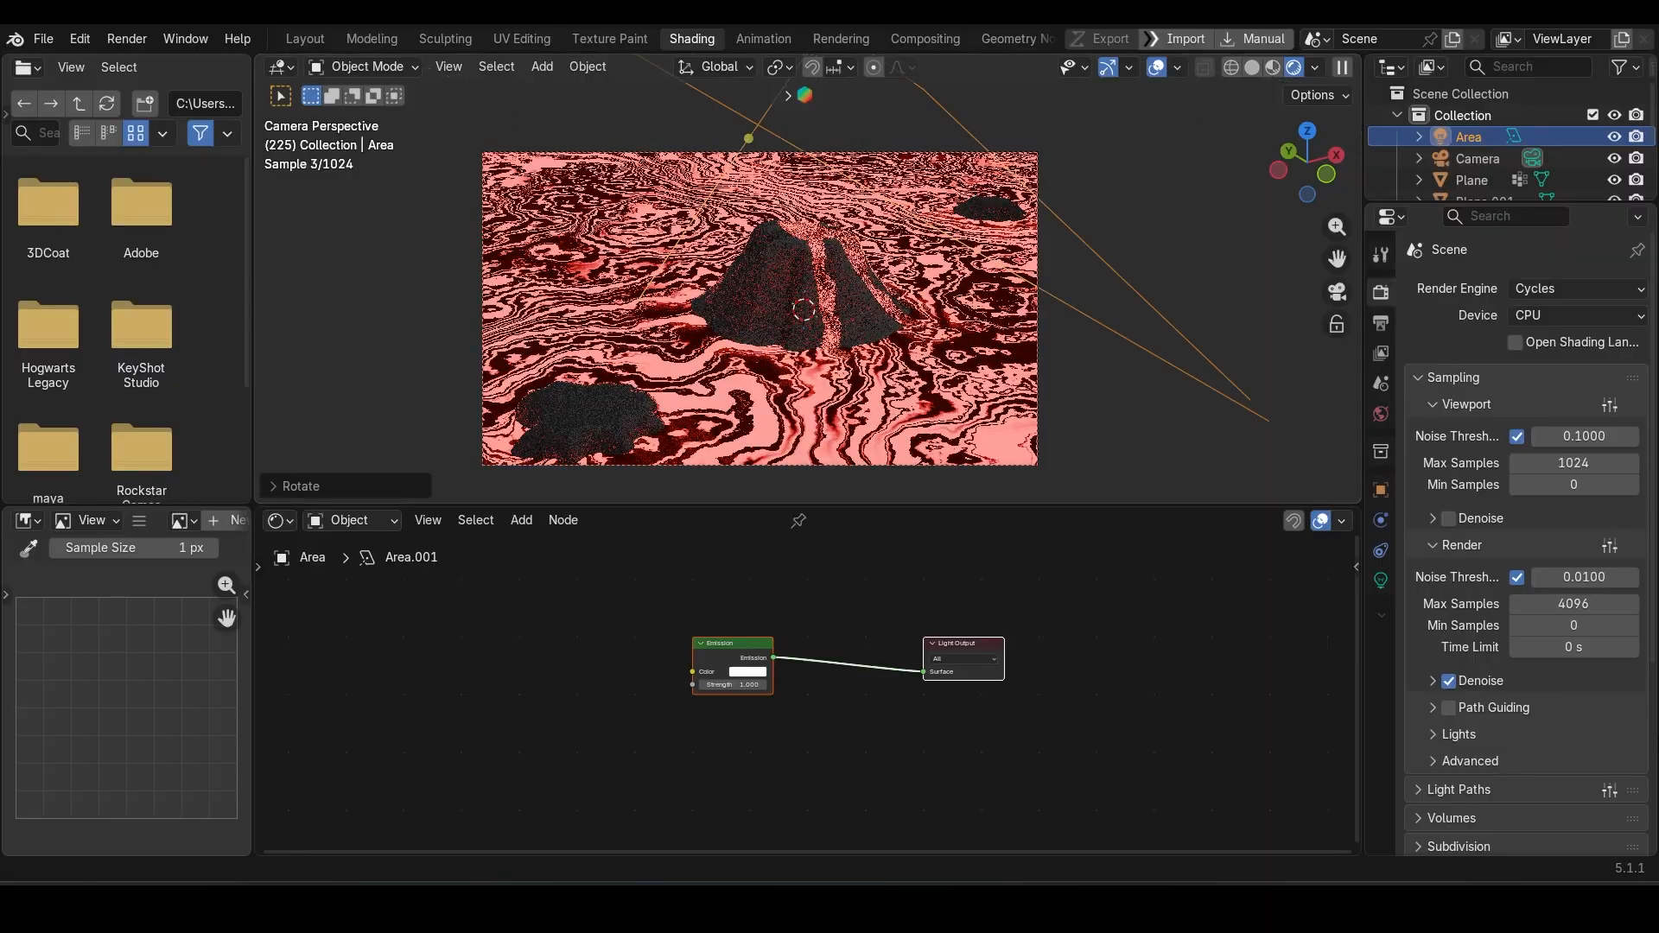
- Set the area light's power to 29.2, its exposure to -3.796 and its color to orange-red
left_click(1380, 581)
left_click(1558, 434)
left_click_drag(1495, 198, 1479, 208)
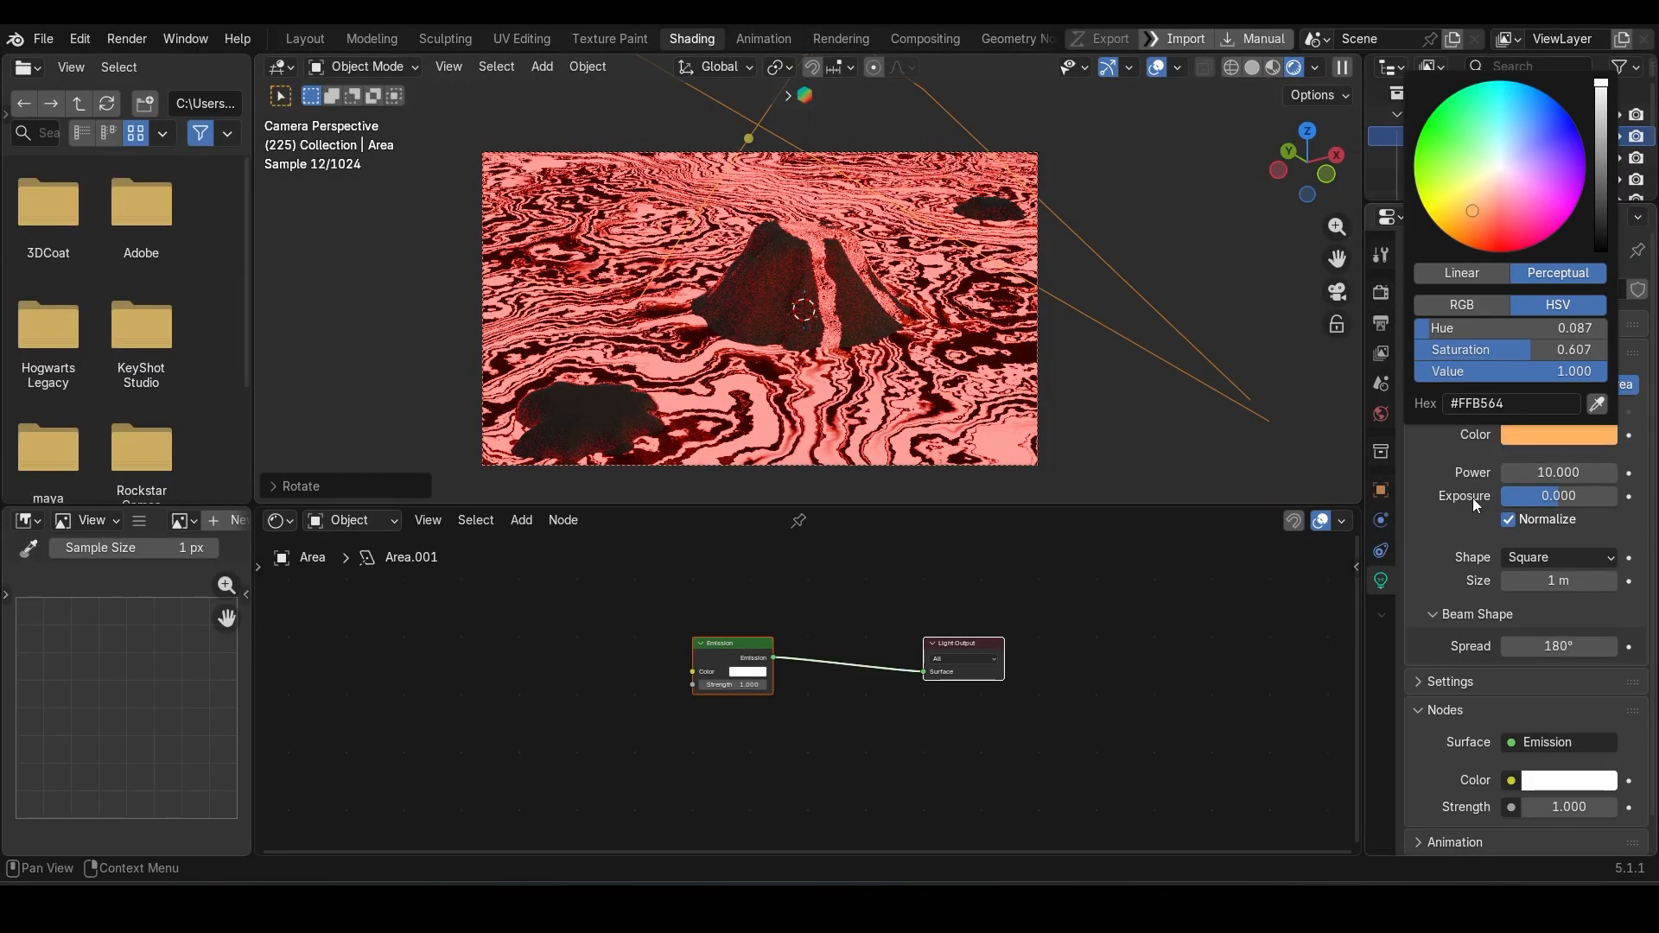
mouse_move(1536, 473)
left_mouse_down()
mouse_move(1609, 472)
mouse_move(1535, 495)
left_mouse_up()
left_click(1533, 435)
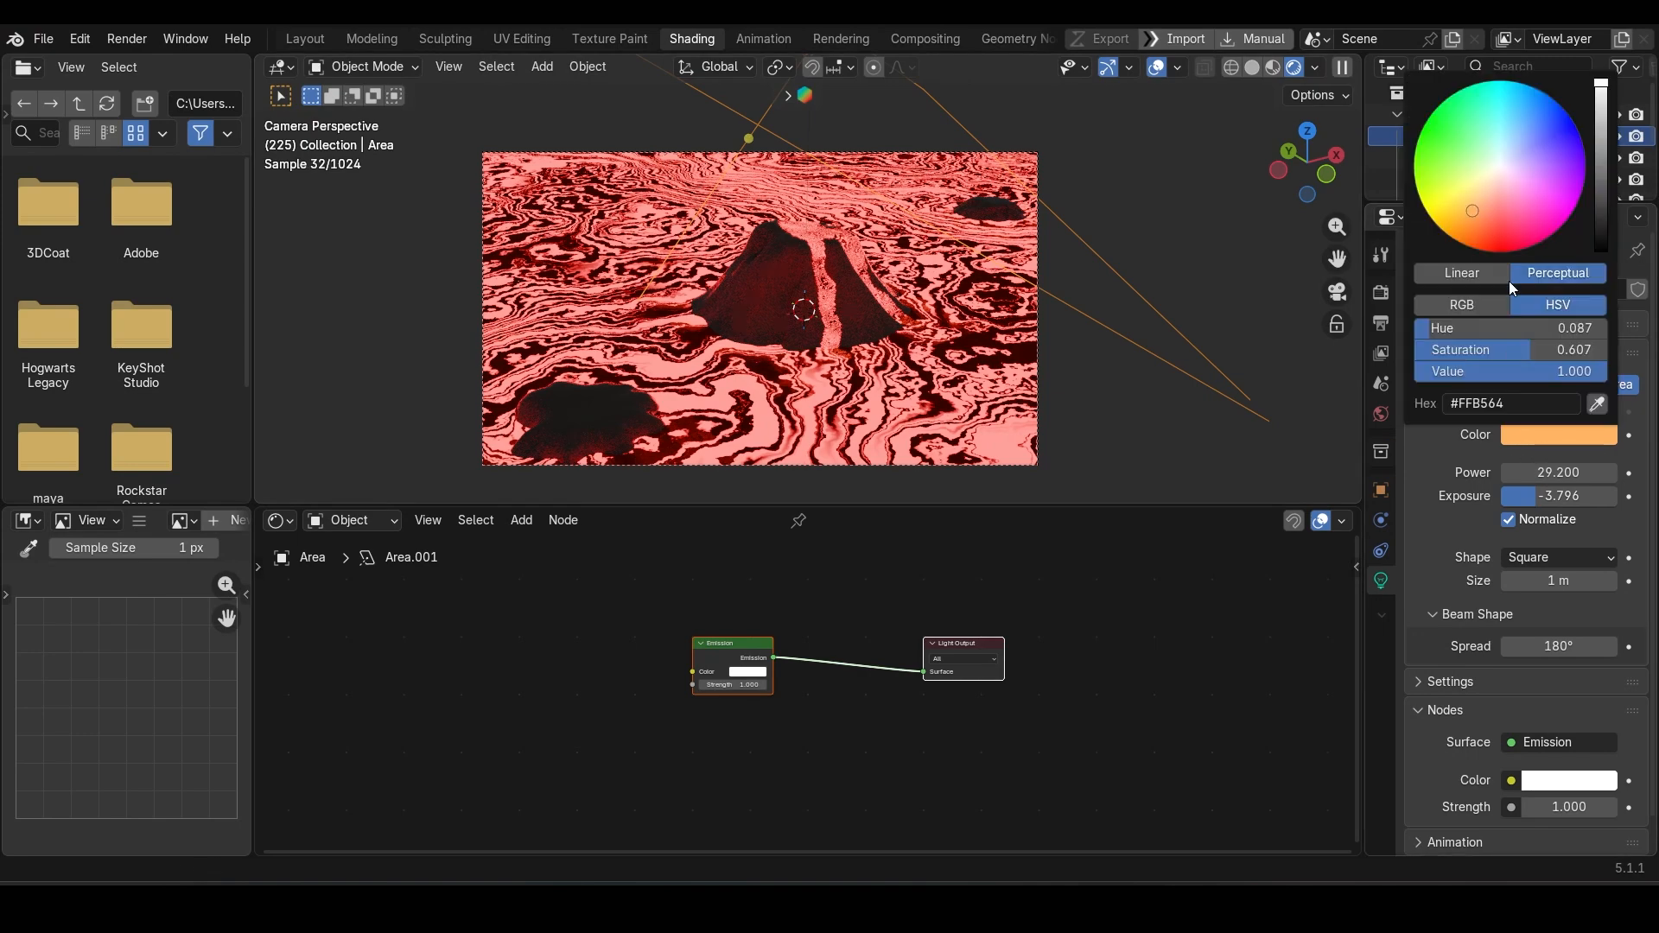
left_click(1482, 230)
- Change the area light's shape to Disk and reposition it above and behind the volcano
scroll(1124, 285, "down", 4)
key("g")
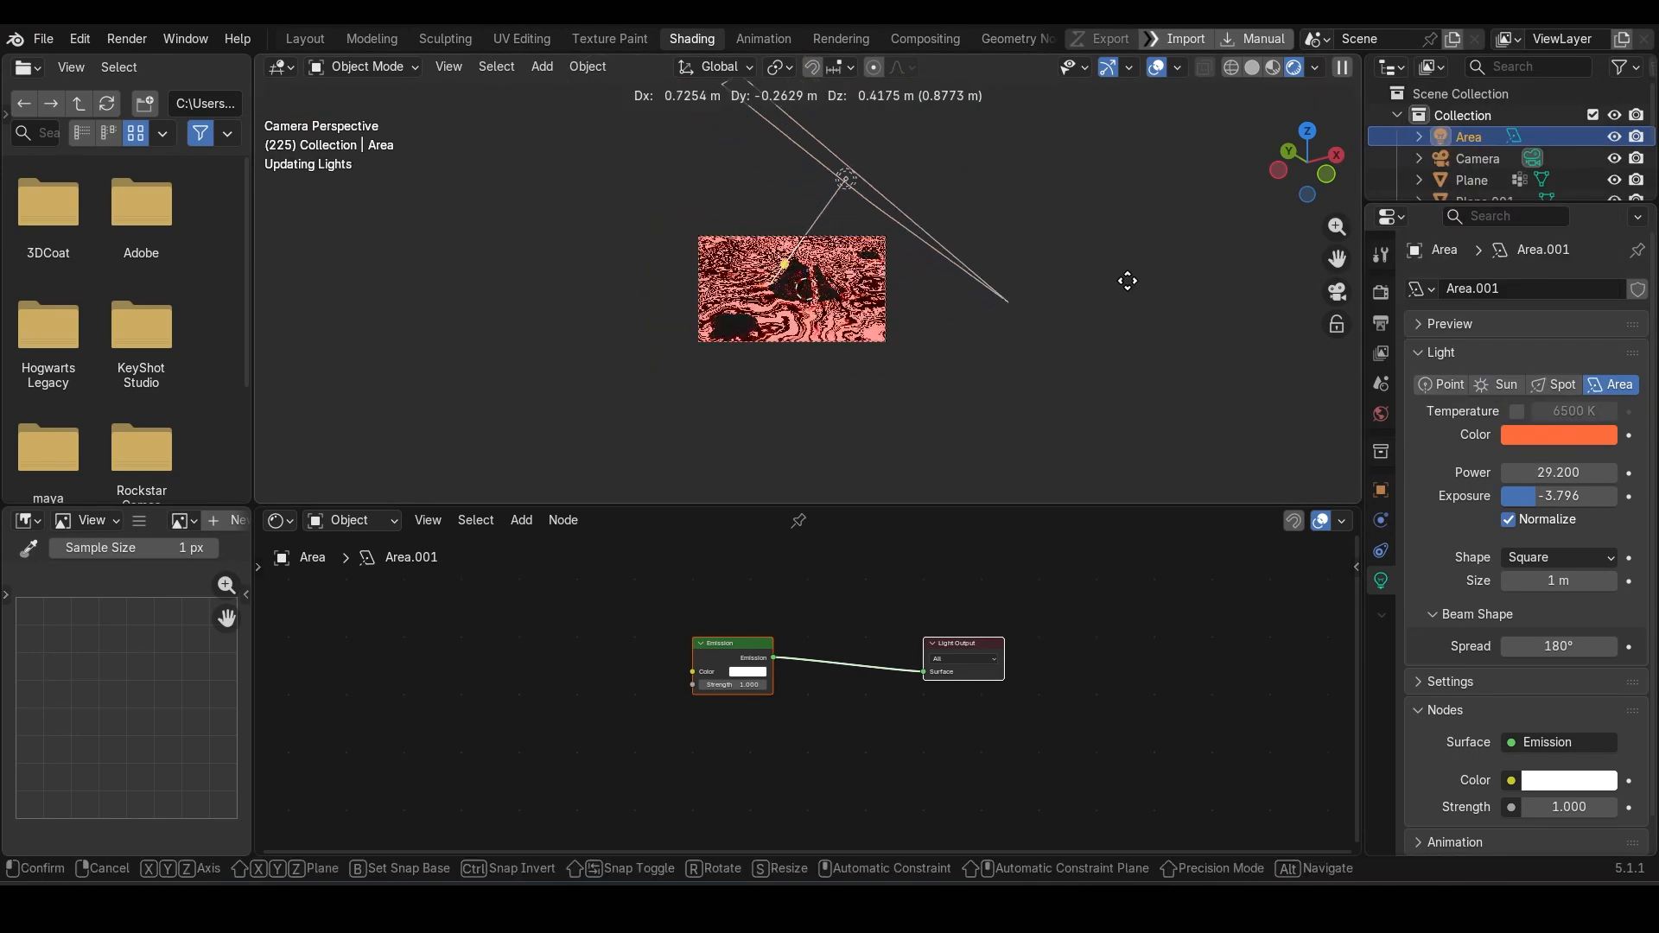
left_click(1128, 281)
left_click(1523, 629)
scroll(956, 340, "up", 3)
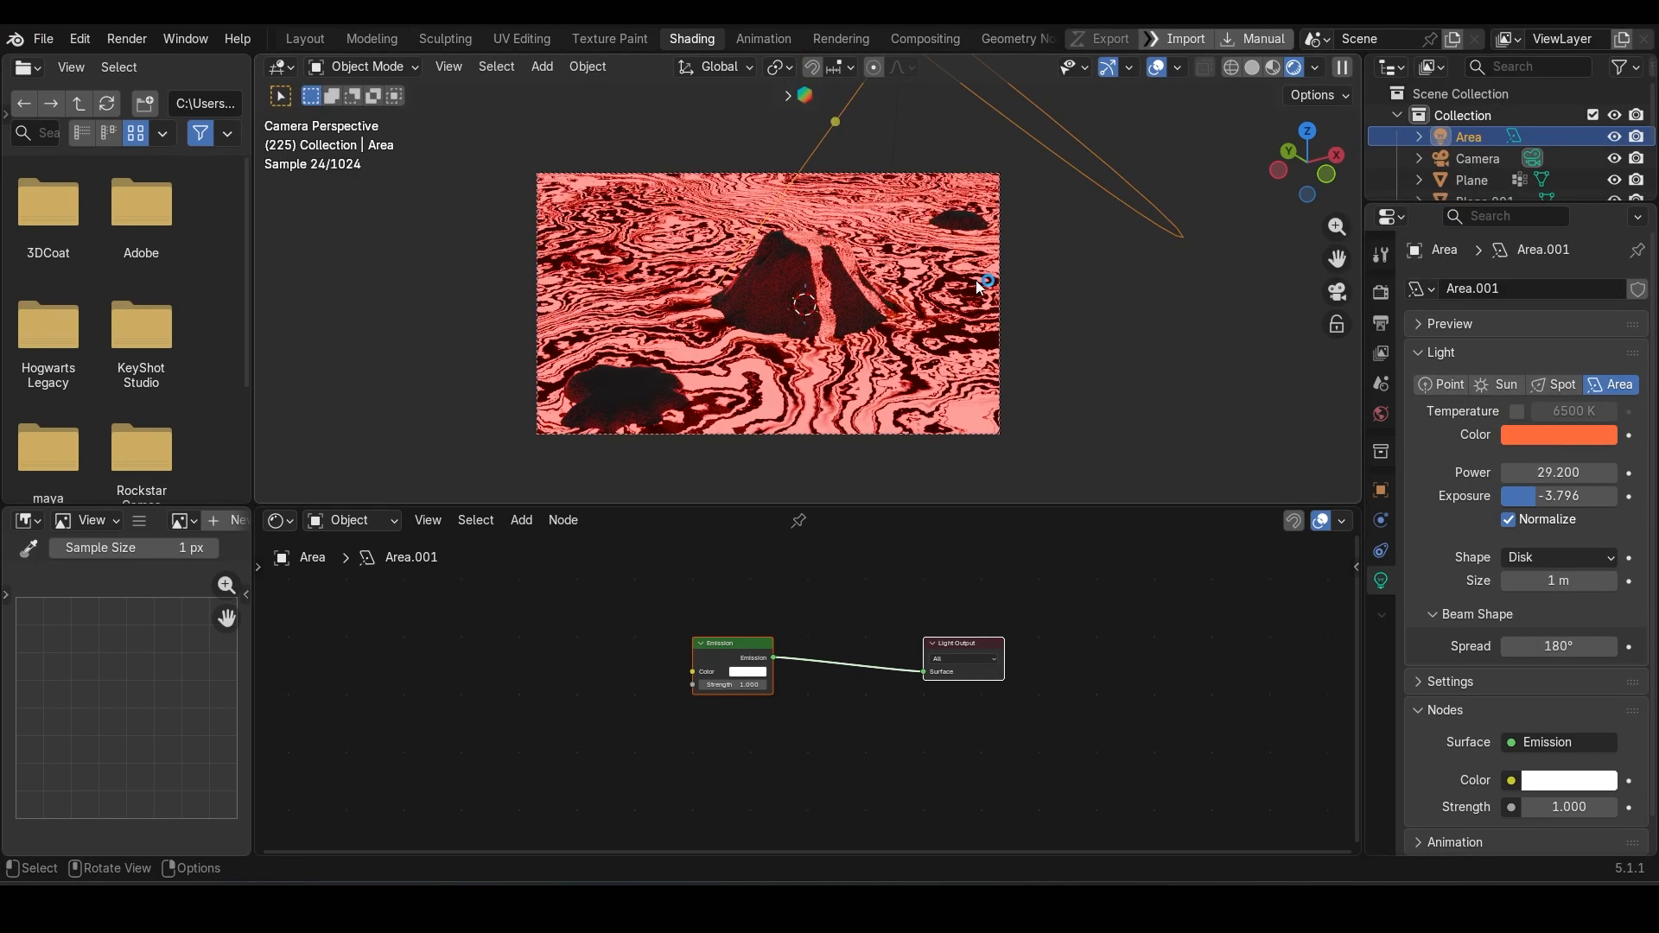
key("g")
left_click(983, 406)
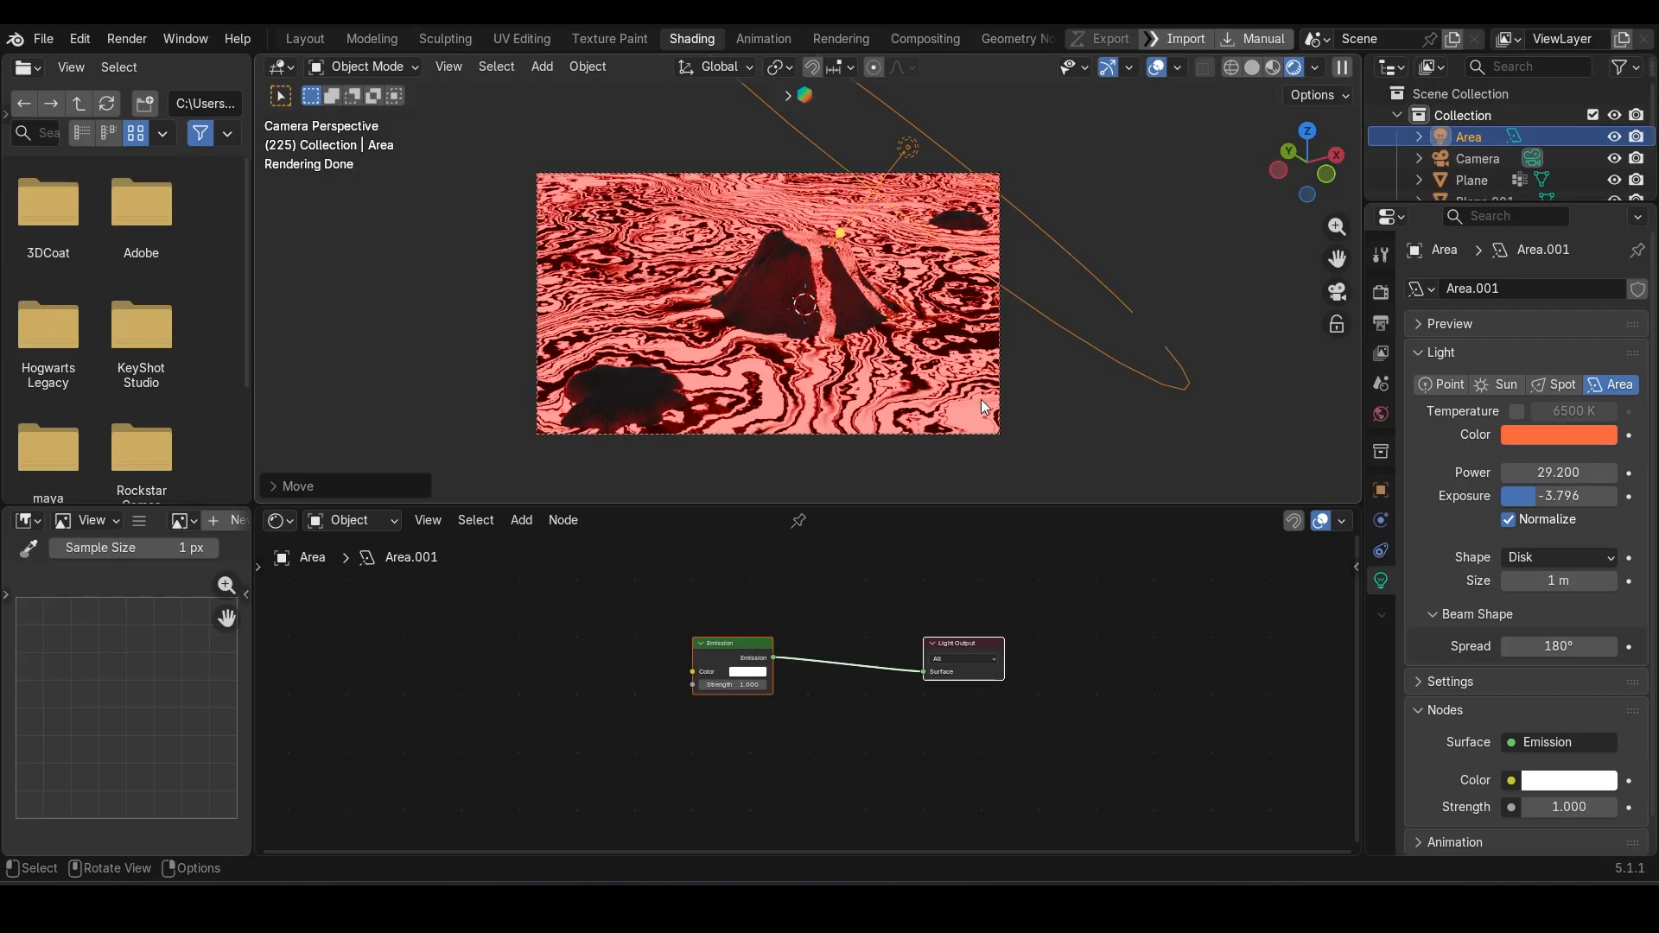
- Enable Transparent and Transparent Glass in the render's Film settings, and expand the Performance settings
left_click(1381, 292)
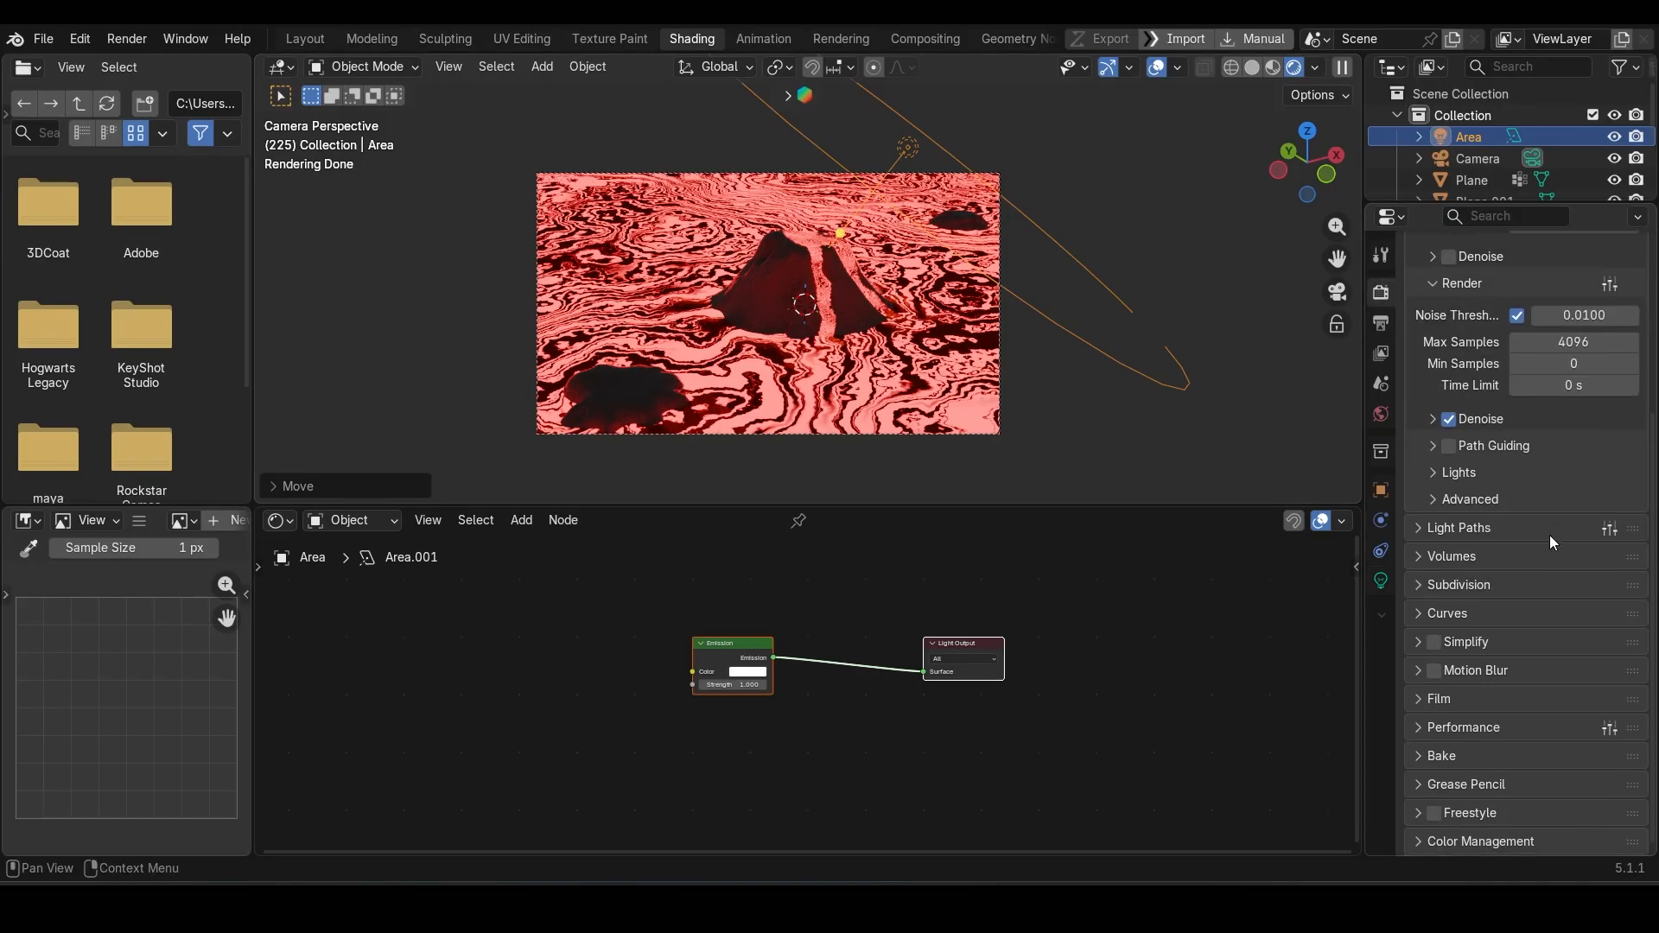
left_click(1450, 695)
left_click(1583, 583)
left_click(1583, 583)
left_click(1448, 638)
left_click(1517, 668)
left_click(1495, 727)
- Compare the Filmic, Filmic Log and ACES 2.0 view transforms, and set the color management view to ACES 1.3
left_click(1501, 843)
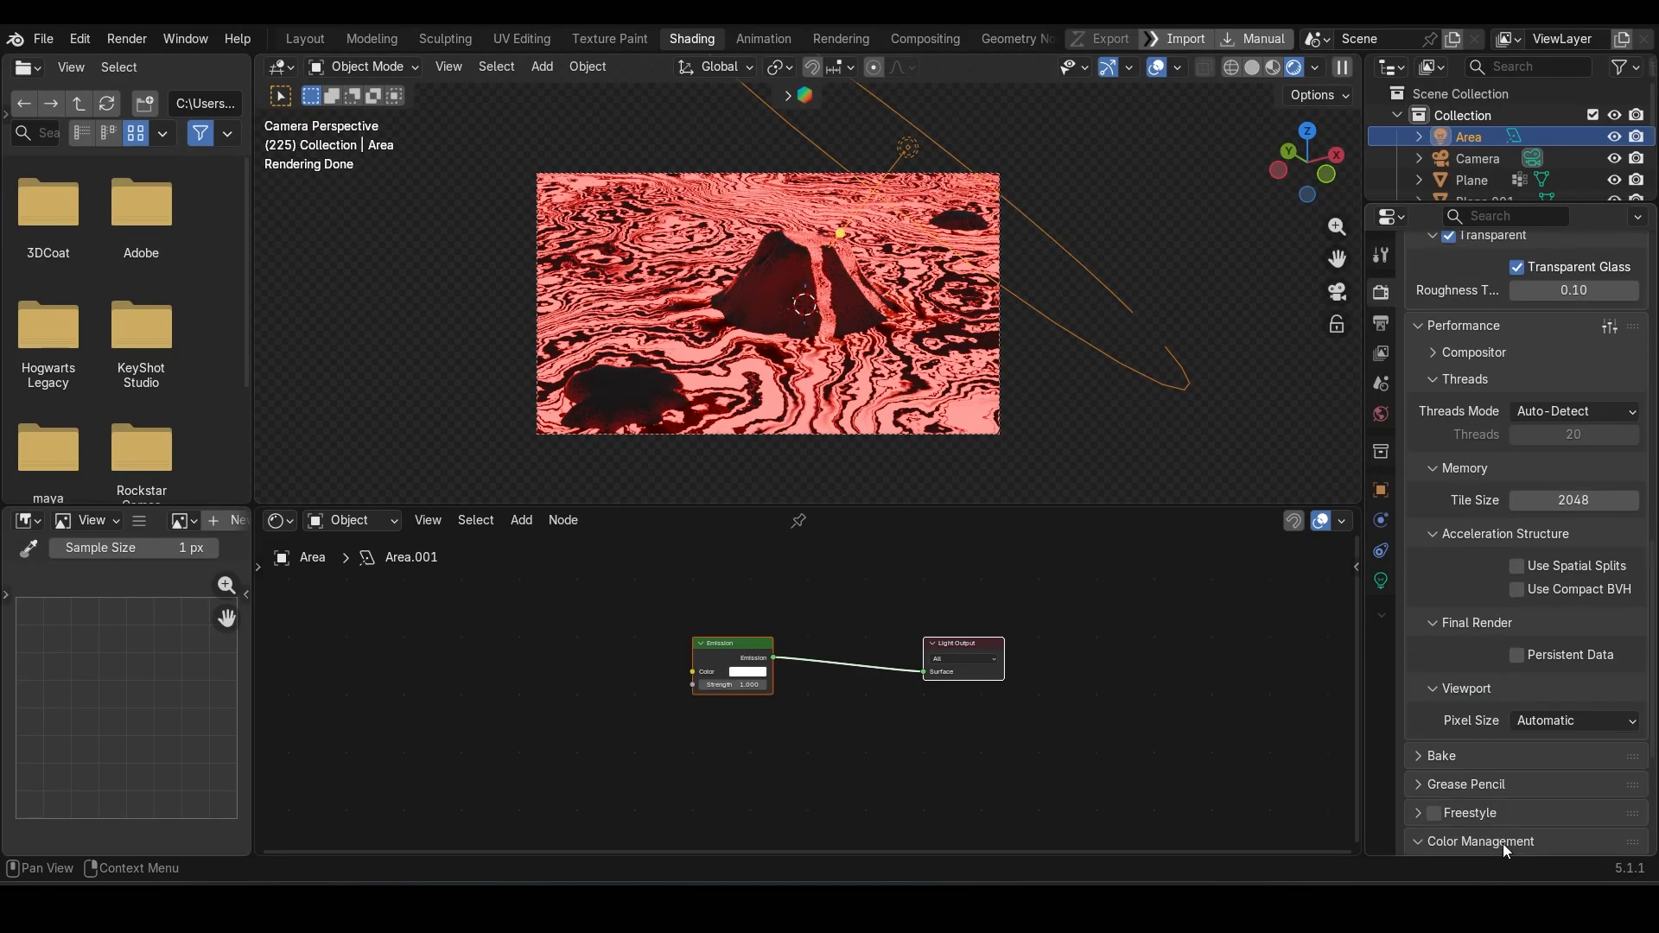
scroll(1503, 844, "down", 5)
left_click(1555, 657)
left_click(1512, 562)
left_click(1556, 658)
left_click(1512, 588)
left_click(1556, 658)
left_click(1521, 563)
left_click(1555, 657)
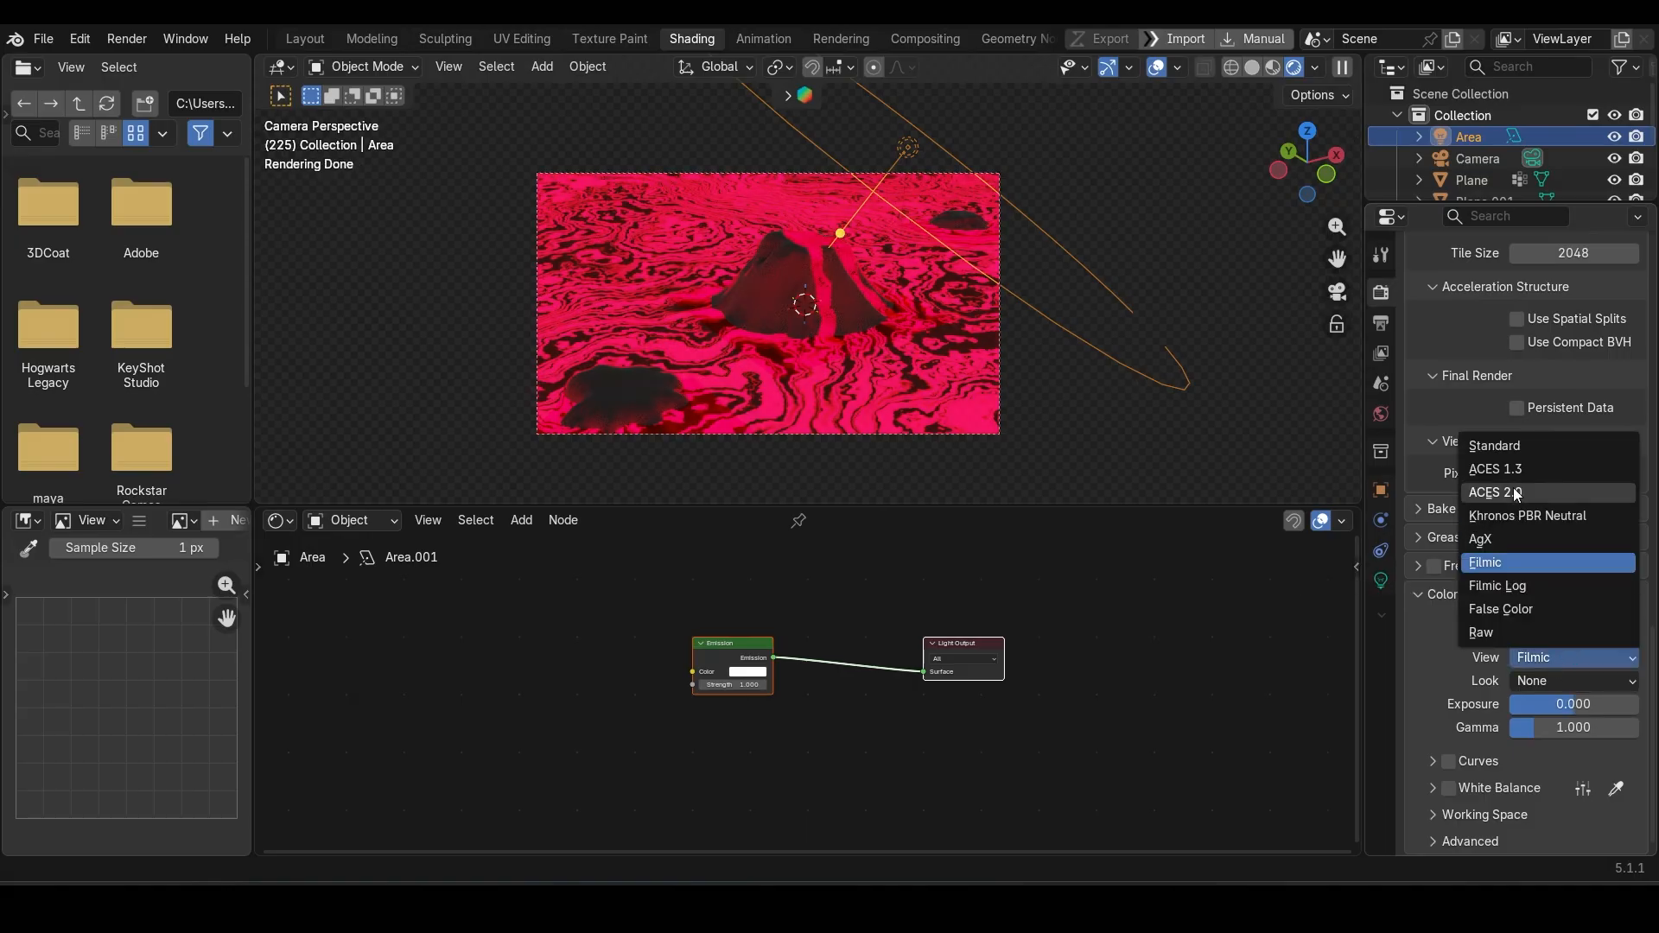
left_click(1517, 493)
left_click(1555, 658)
left_click(1494, 469)
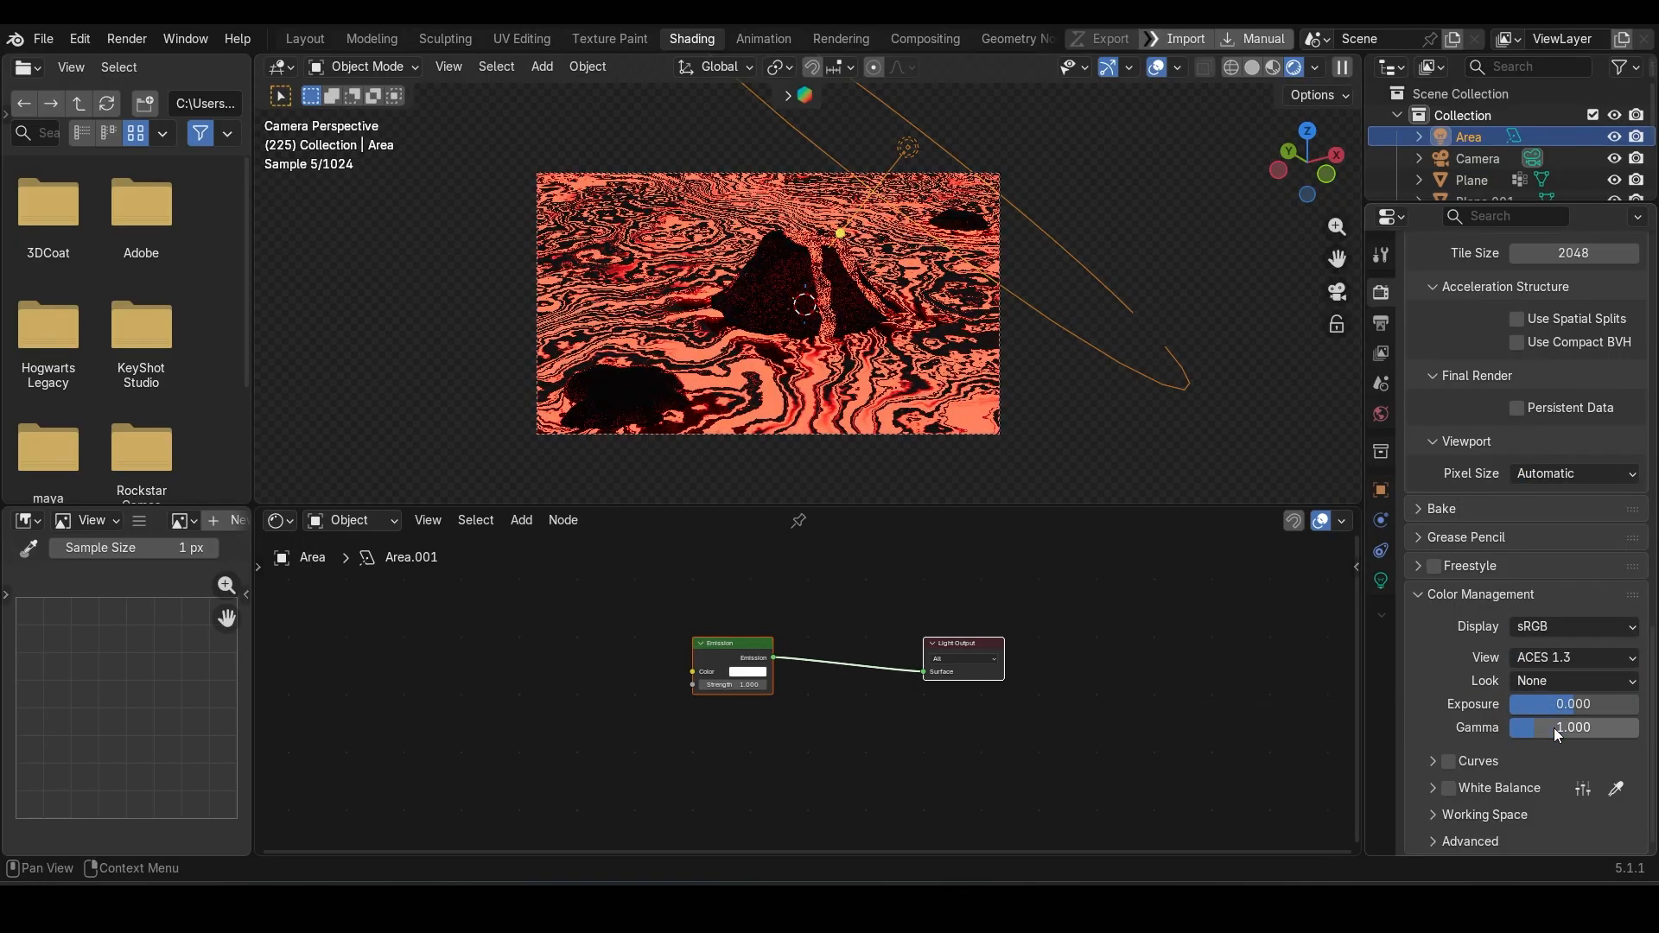
- Try rendering the current frame as a still image, and close the render window
scroll(1424, 826, "down", 1)
left_click(1433, 769)
scroll(1432, 769, "up", 12)
scroll(1011, 391, "up", 2)
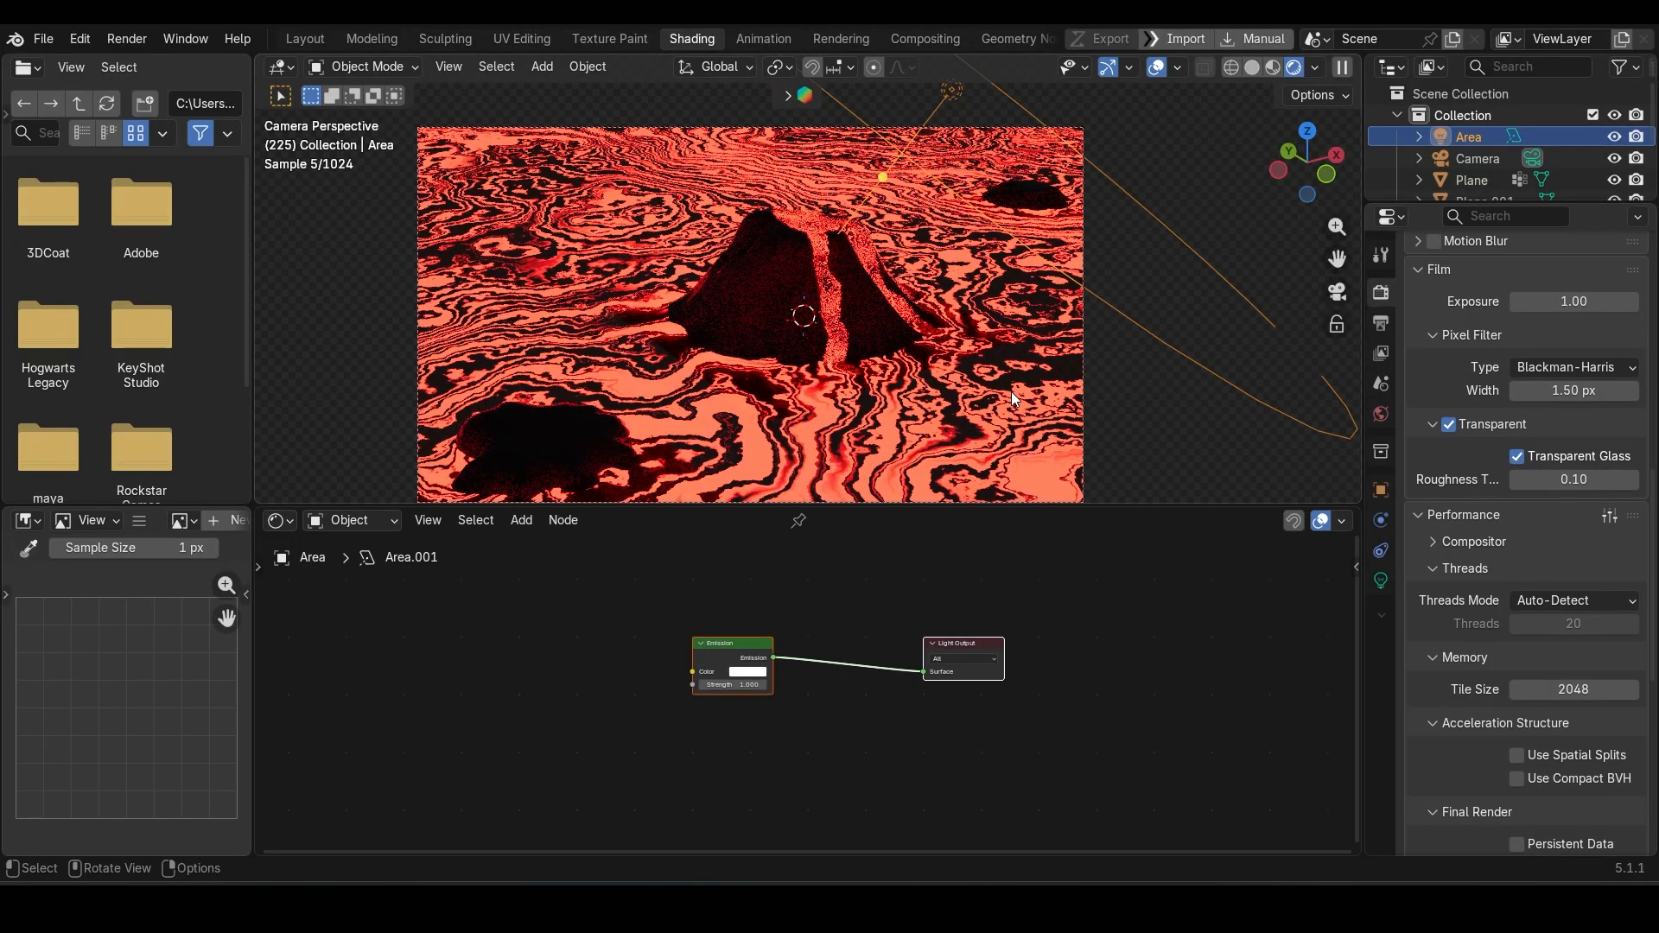
left_click(127, 39)
left_click(173, 61)
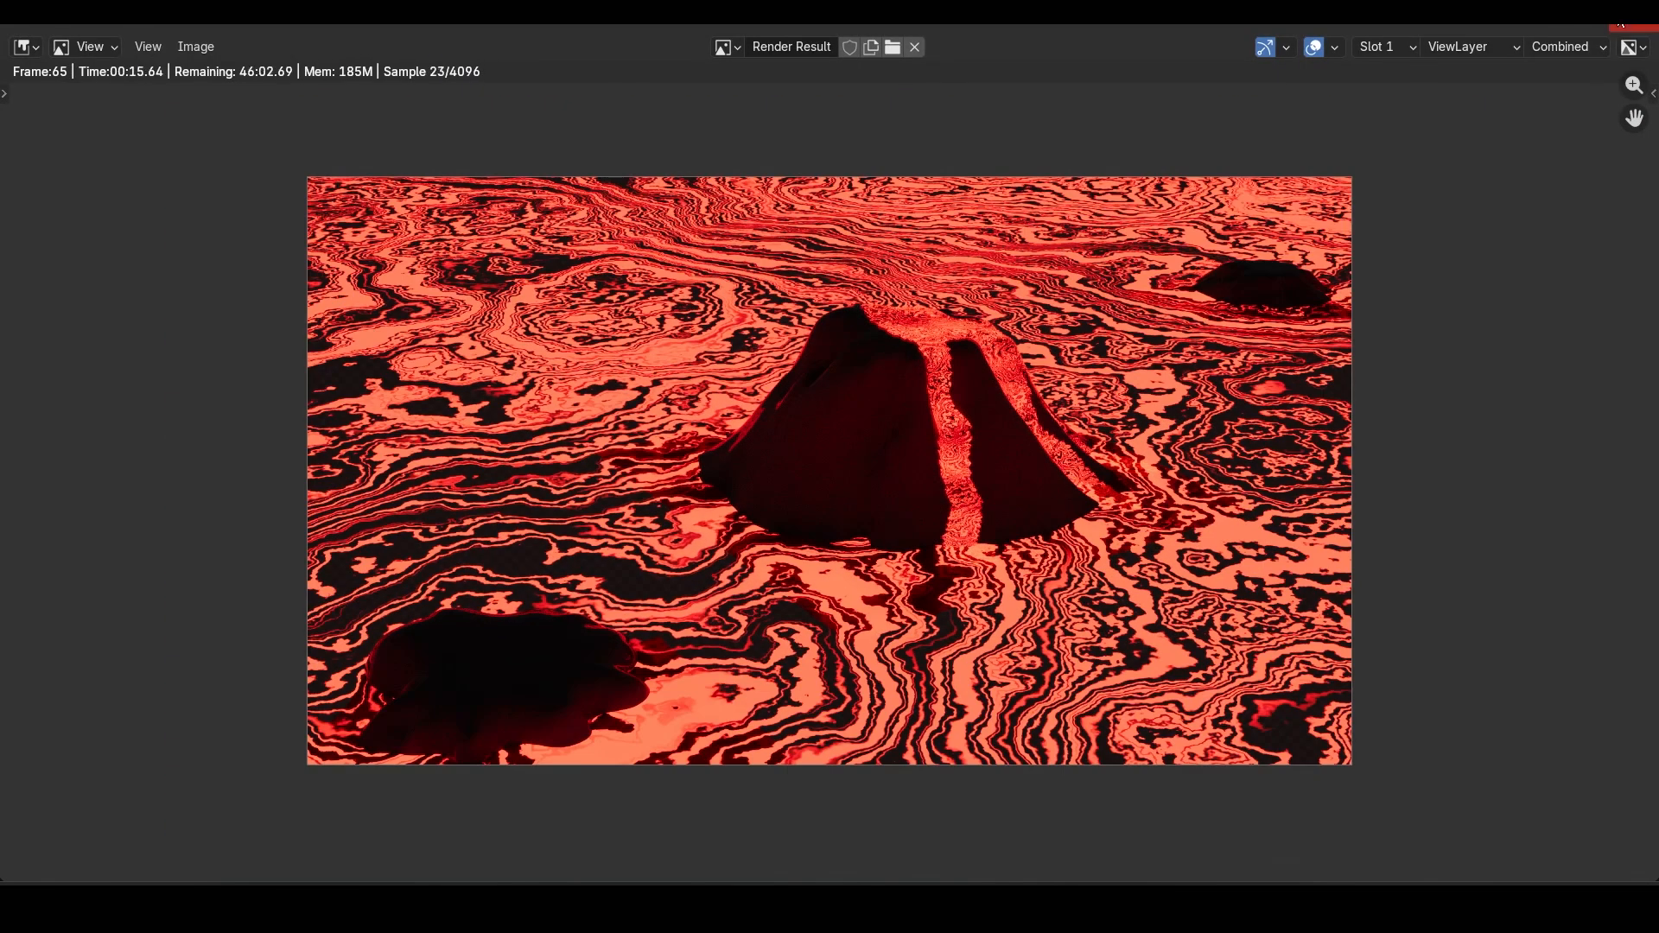
left_click(1636, 29)
- Change the render's Max Samples and render the current frame again
scroll(1445, 601, "up", 10)
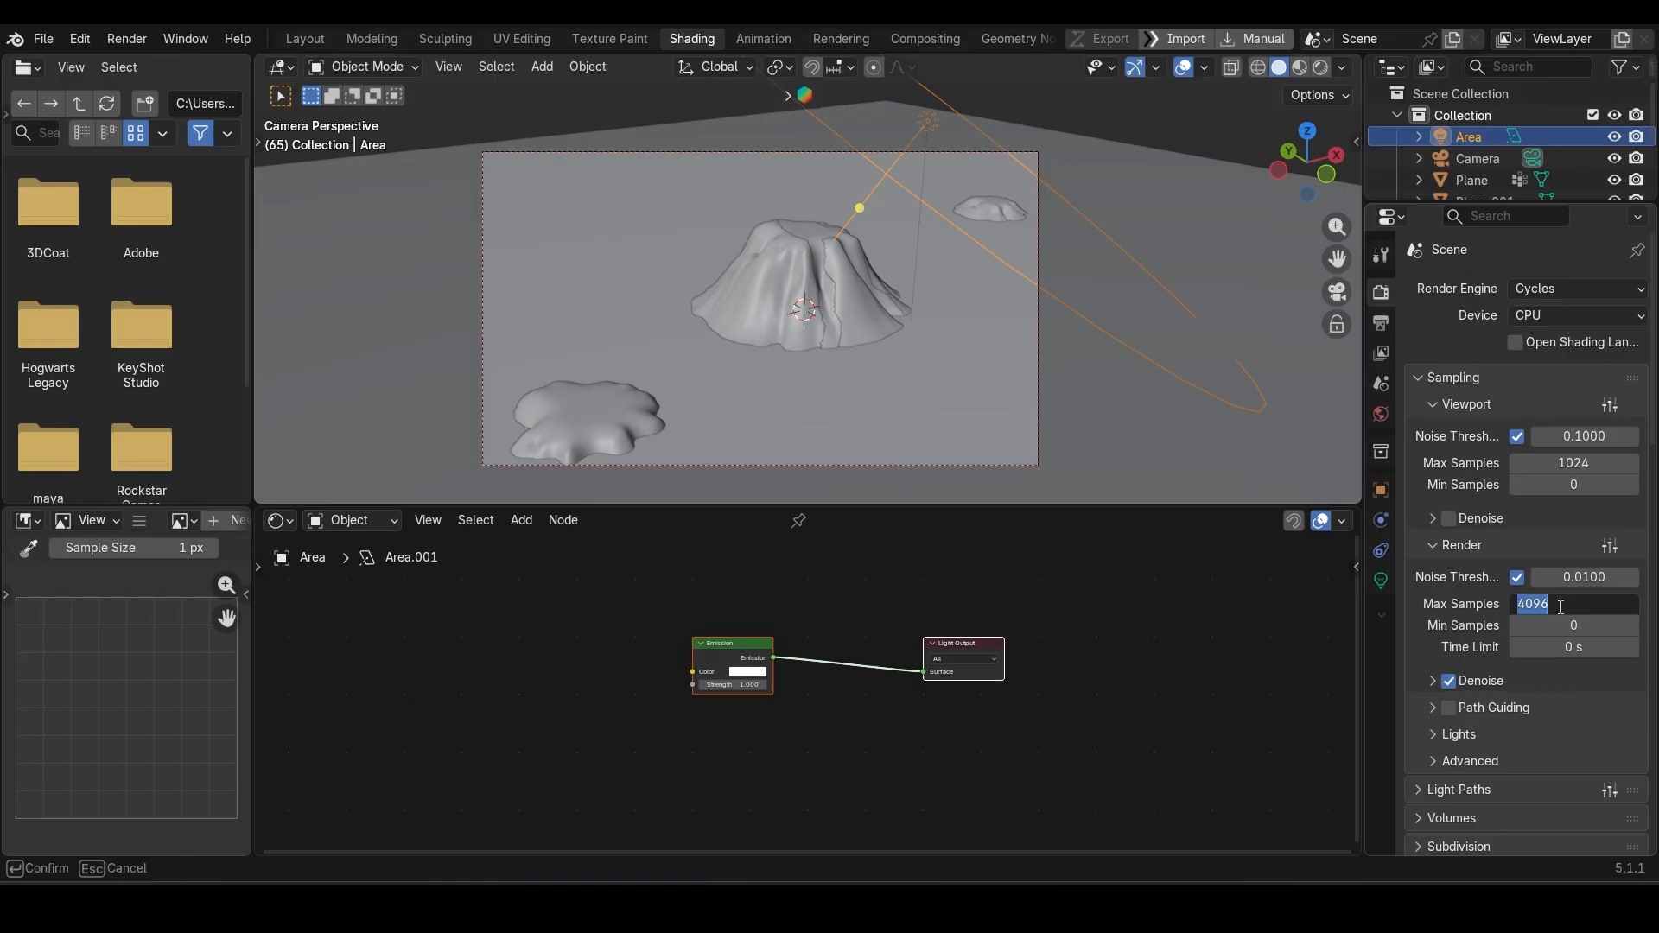
left_click(127, 39)
left_click(176, 59)
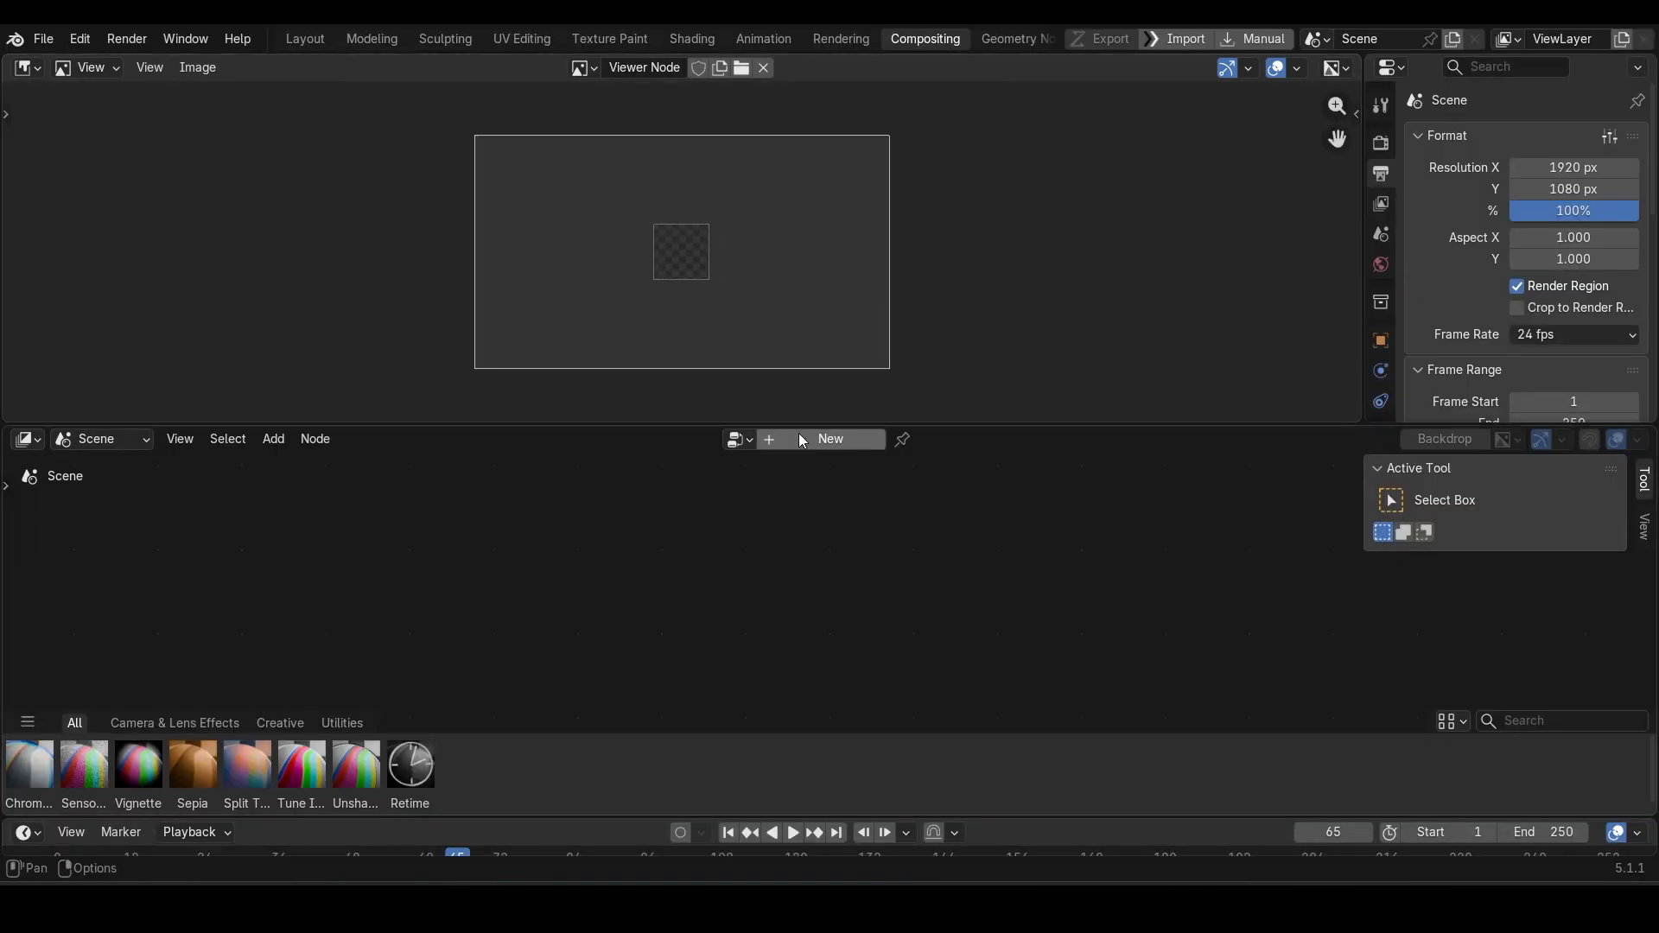
- Create a new compositor node tree and shift the Render Layers node to make room beside it
left_click(800, 435)
scroll(706, 619, "up", 3)
scroll(707, 620, "down", 3)
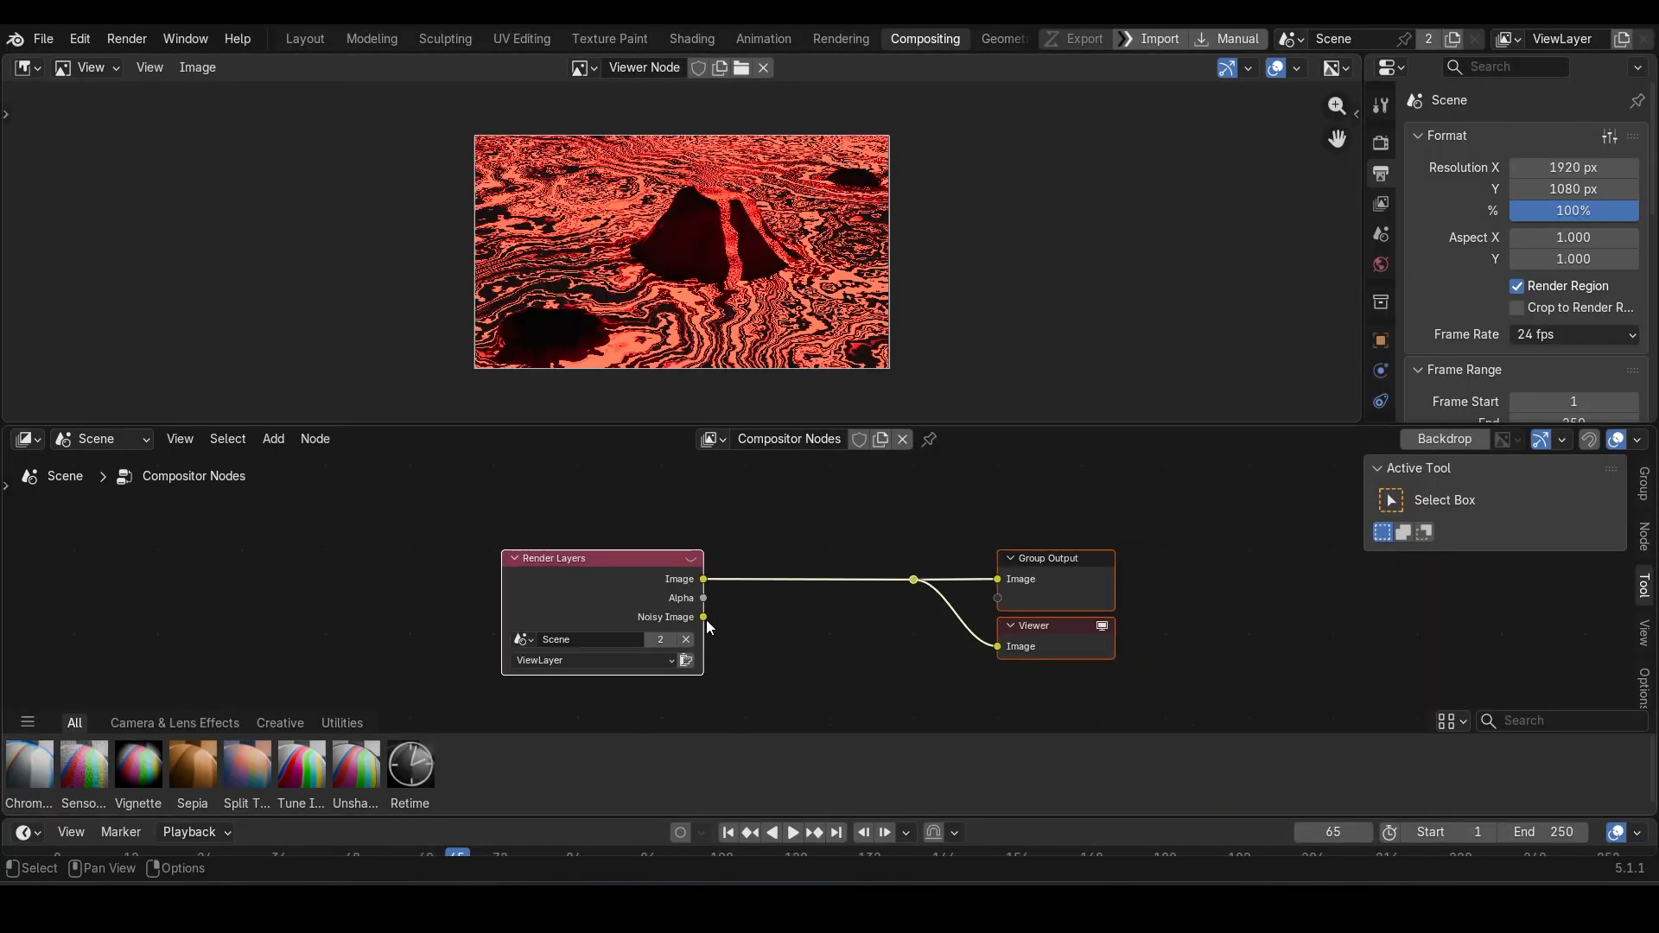
left_click_drag(576, 575, 530, 574)
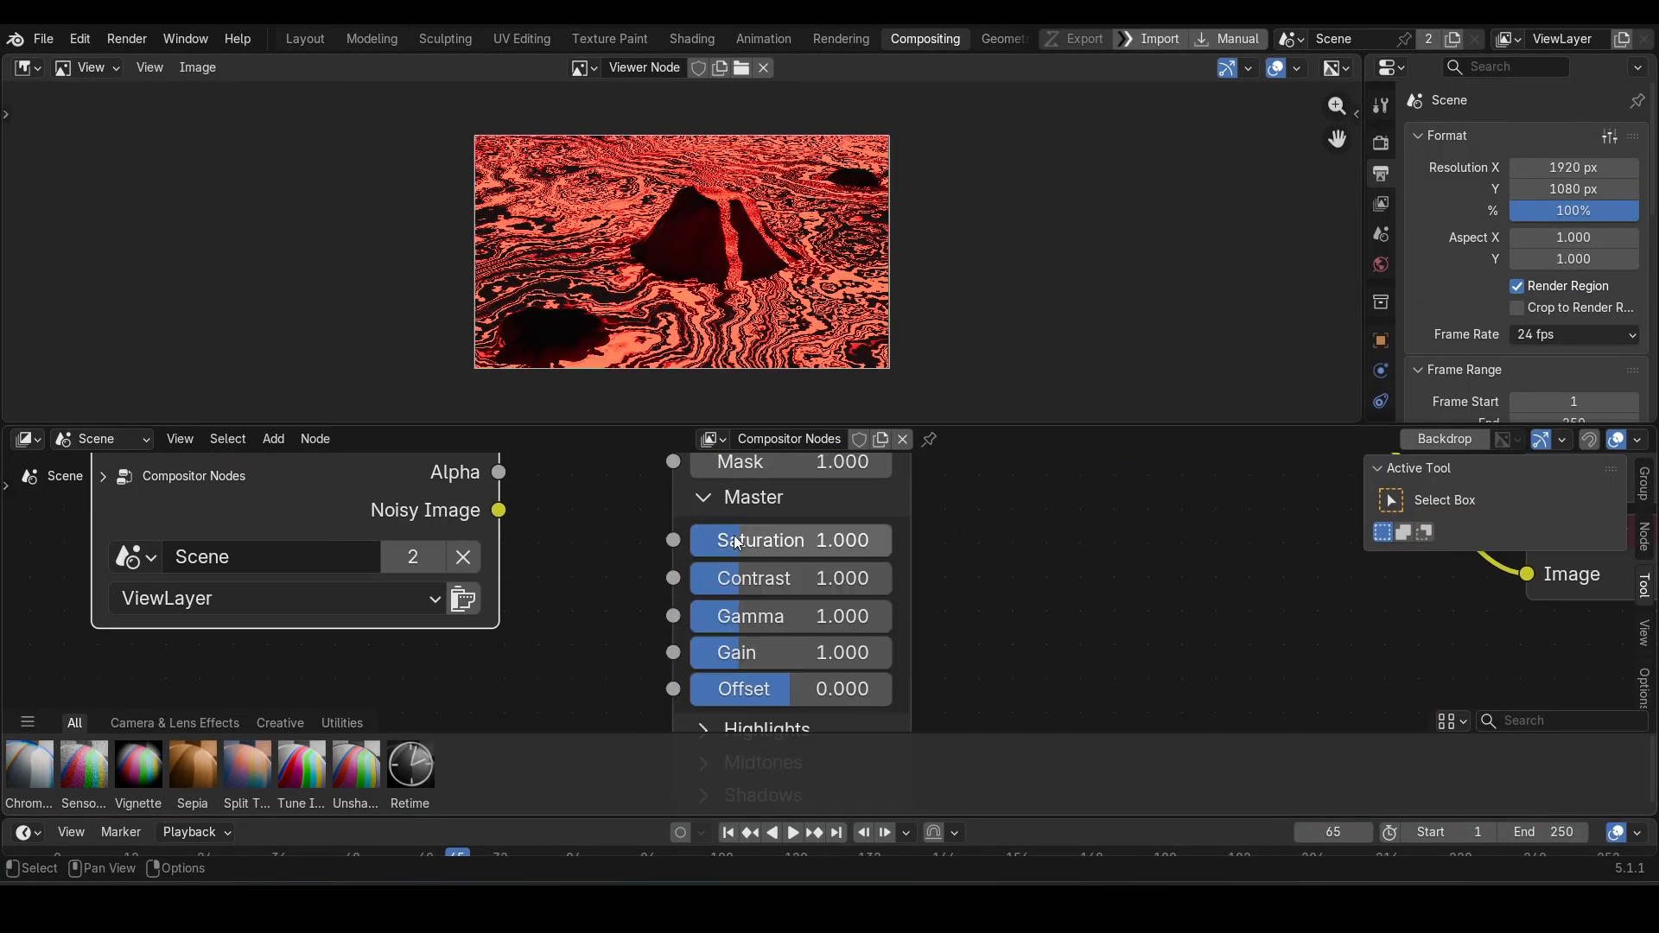
- Adjust the master saturation and the highlights correction values of the Color Correction node
left_click_drag(734, 541, 744, 585)
middle_click_drag(770, 637, 800, 497)
left_click(760, 582)
mouse_move(782, 614)
left_mouse_down()
mouse_move(750, 615)
mouse_move(781, 614)
left_mouse_up()
middle_click_drag(781, 615, 781, 464)
left_click_drag(790, 492, 777, 492)
middle_click_drag(737, 647, 745, 544)
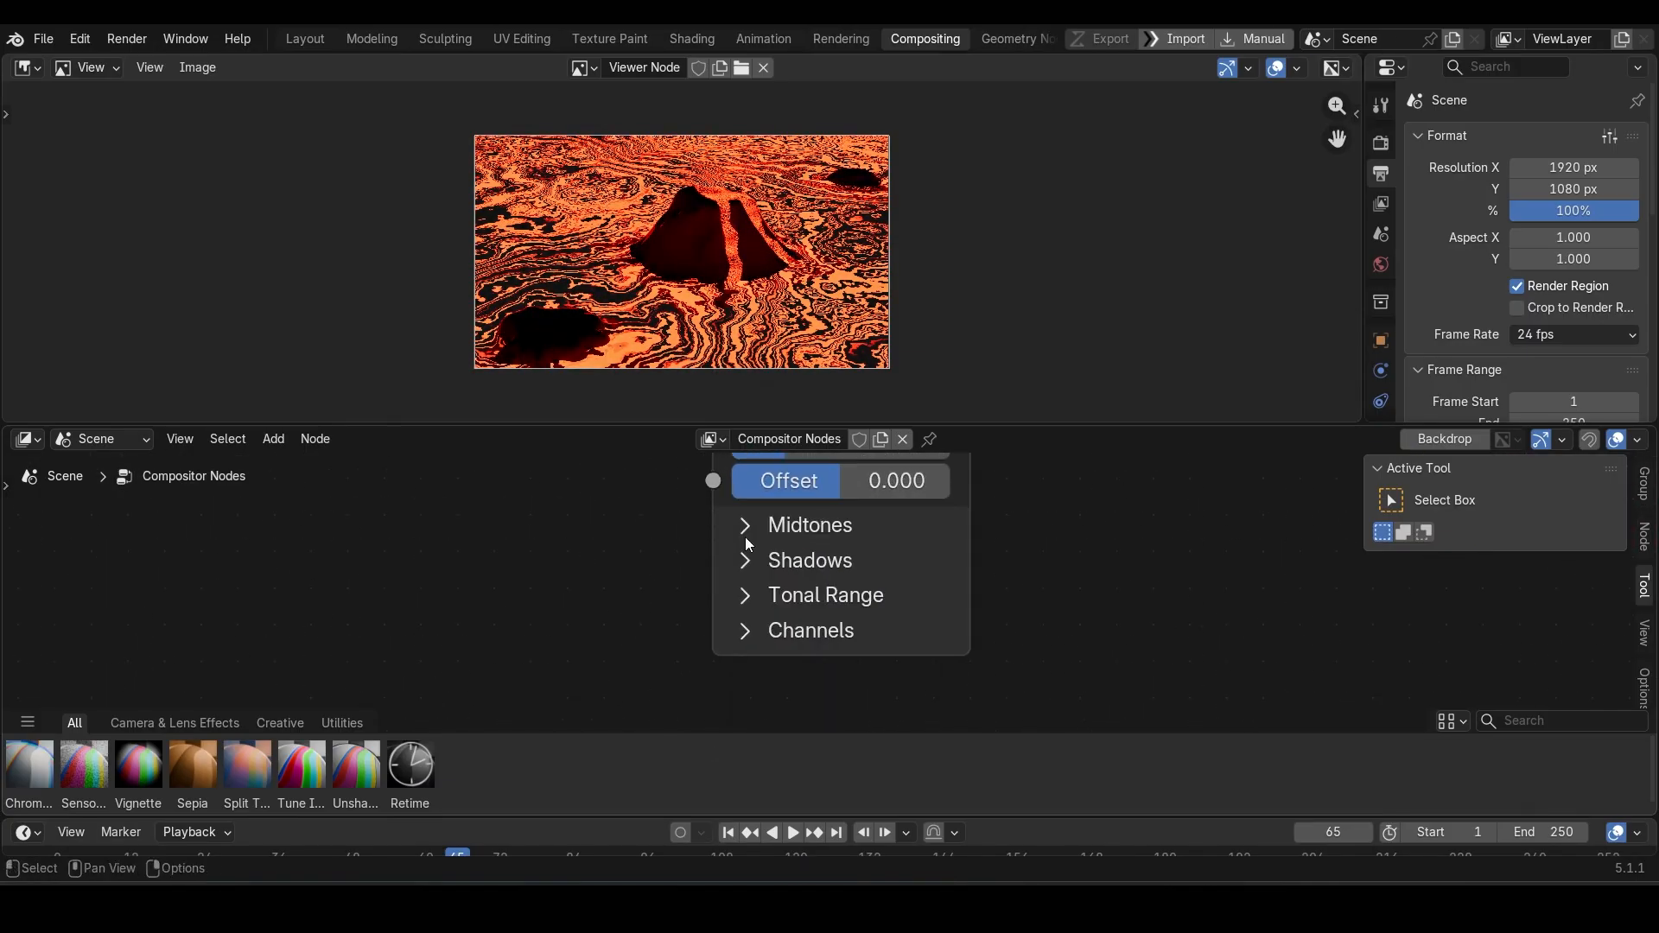
- Adjust the Color Correction node's midtones saturation and set its shadows saturation to about 1.987
left_click(745, 536)
mouse_move(785, 570)
left_mouse_down()
mouse_move(950, 570)
mouse_move(765, 570)
left_mouse_up()
middle_click_drag(796, 654, 840, 480)
left_click(812, 598)
left_click_drag(832, 650, 886, 651)
scroll(884, 651, "down", 3)
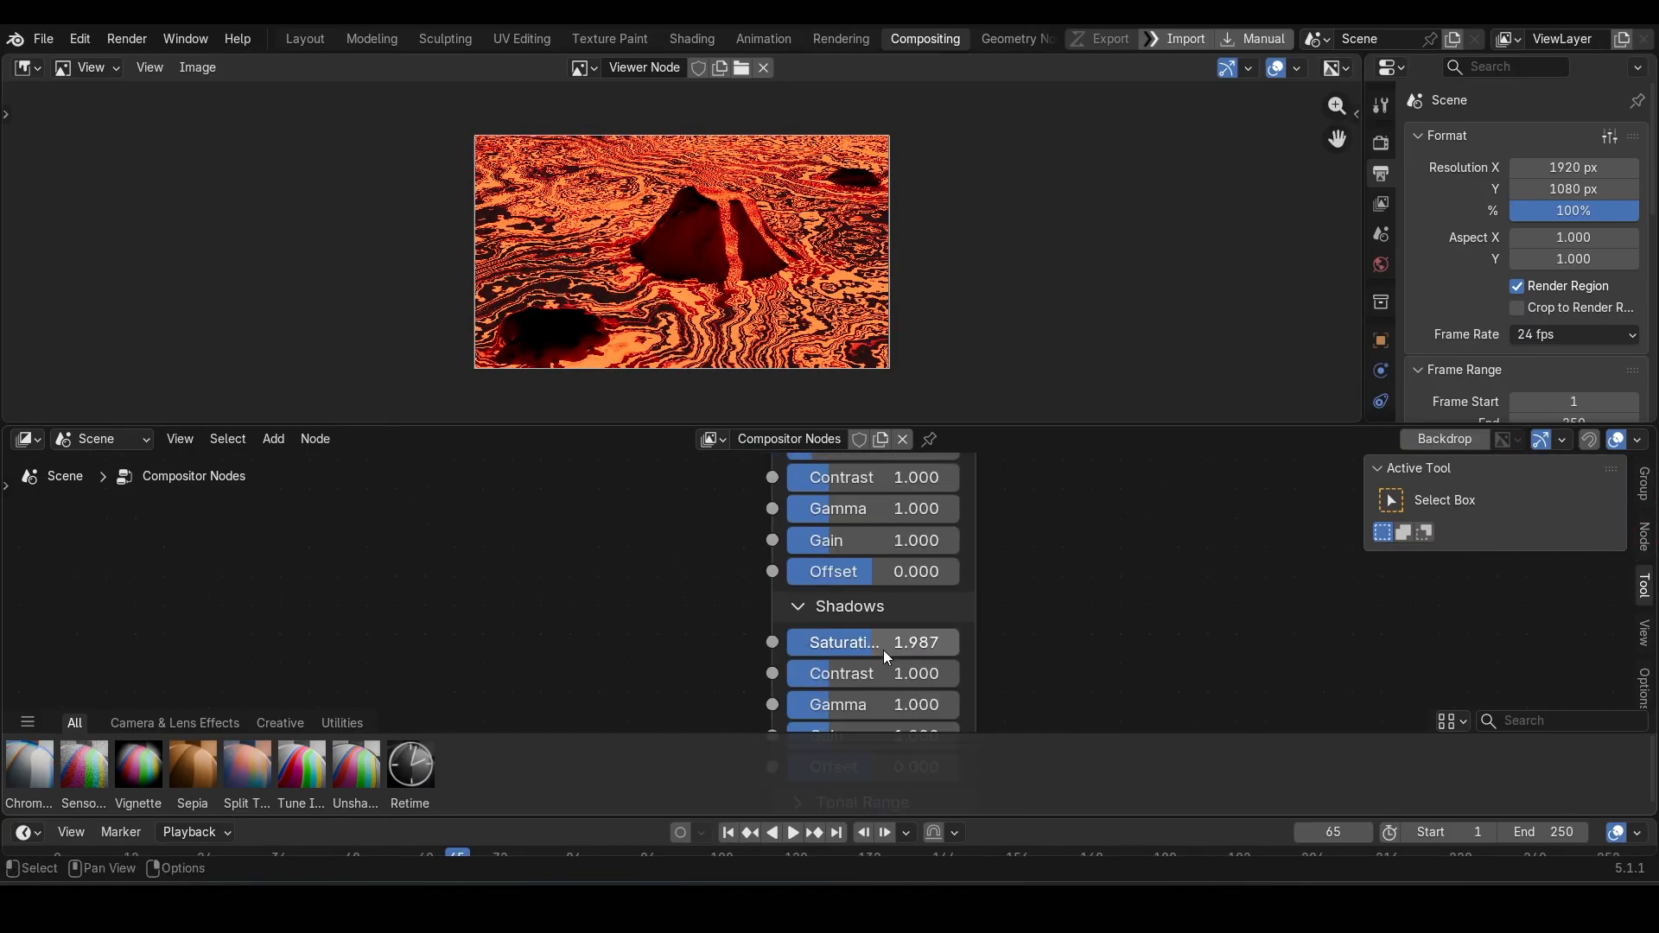
- Adjust the midtones tonal range limits of the Color Correction node and toggle the node's effect for comparison
middle_click_drag(884, 674, 928, 462)
left_click(872, 567)
mouse_move(907, 616)
left_mouse_down()
mouse_move(1068, 616)
mouse_move(922, 616)
left_mouse_up()
left_click_drag(959, 659, 1068, 659)
left_click(951, 710)
scroll(952, 691, "down", 8)
key("m")
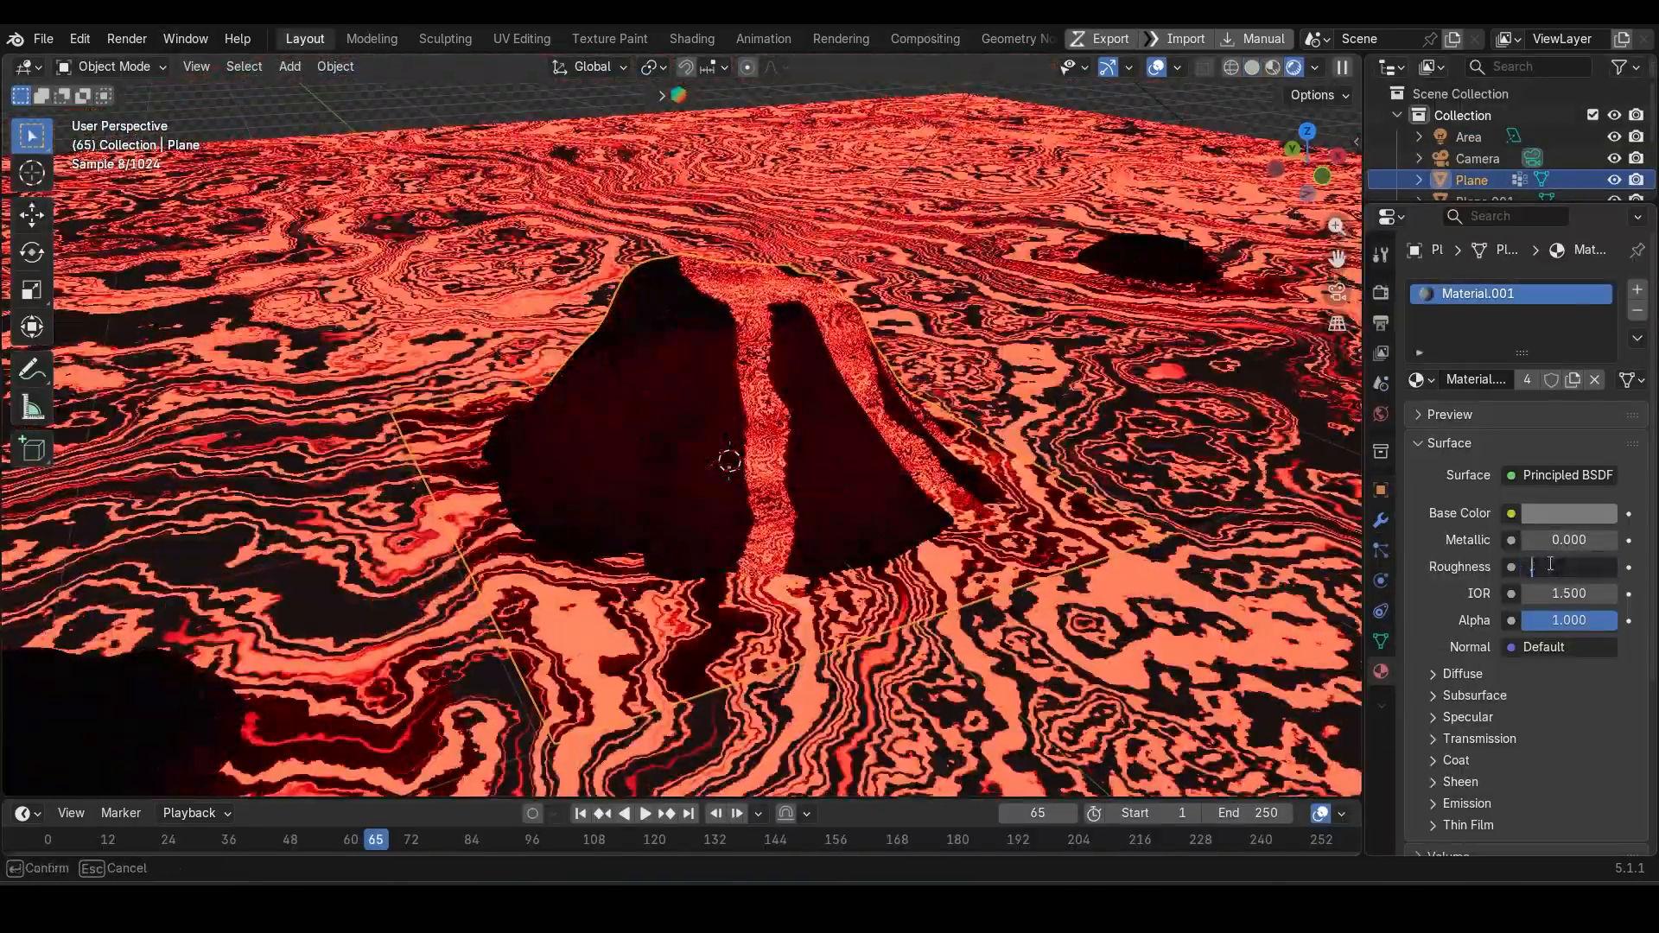
- Save the file and parent the camera to the Empty, using Object (Keep Transform)
key("ctrl+s")
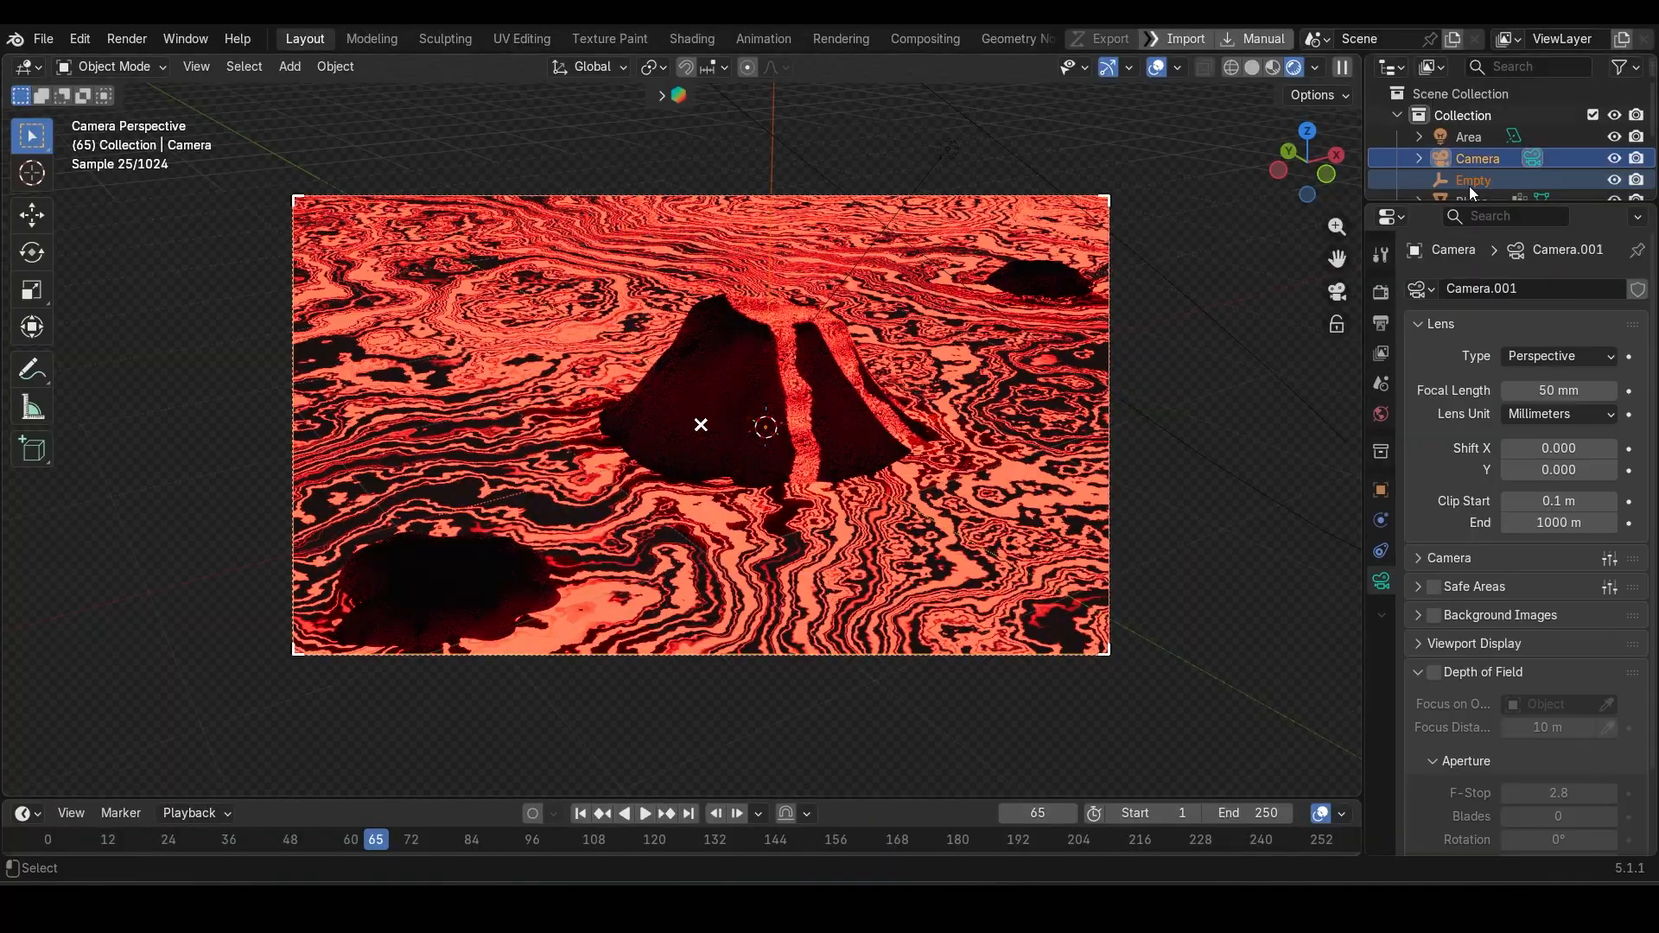
middle_click_drag(697, 422, 907, 370)
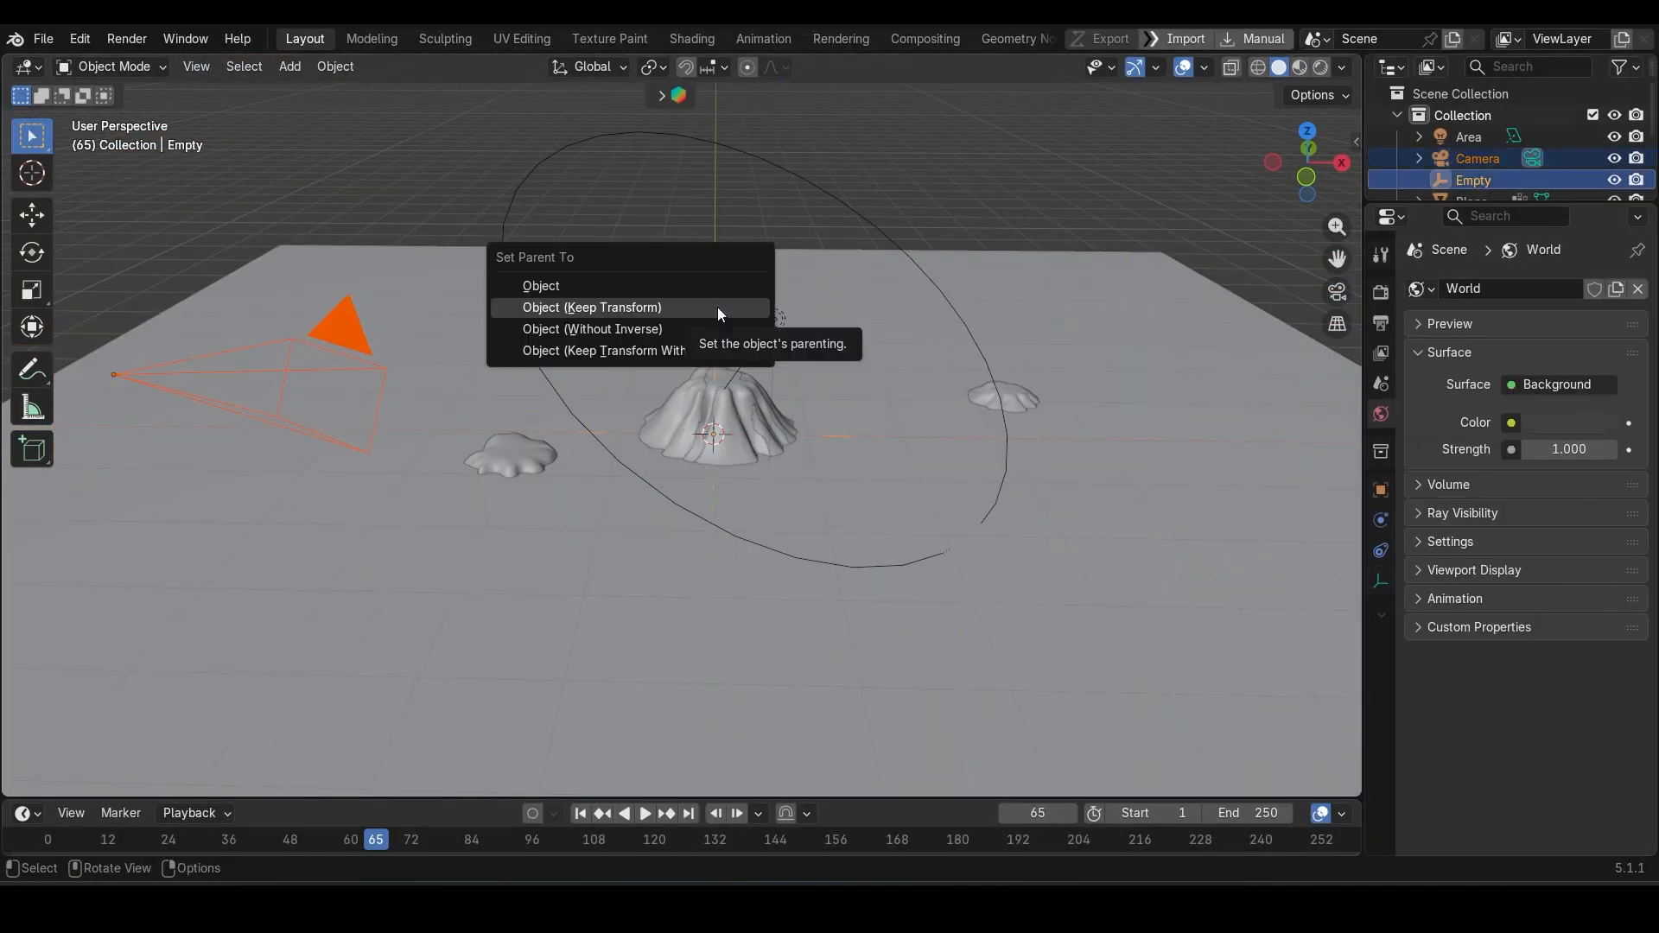
left_click(718, 309)
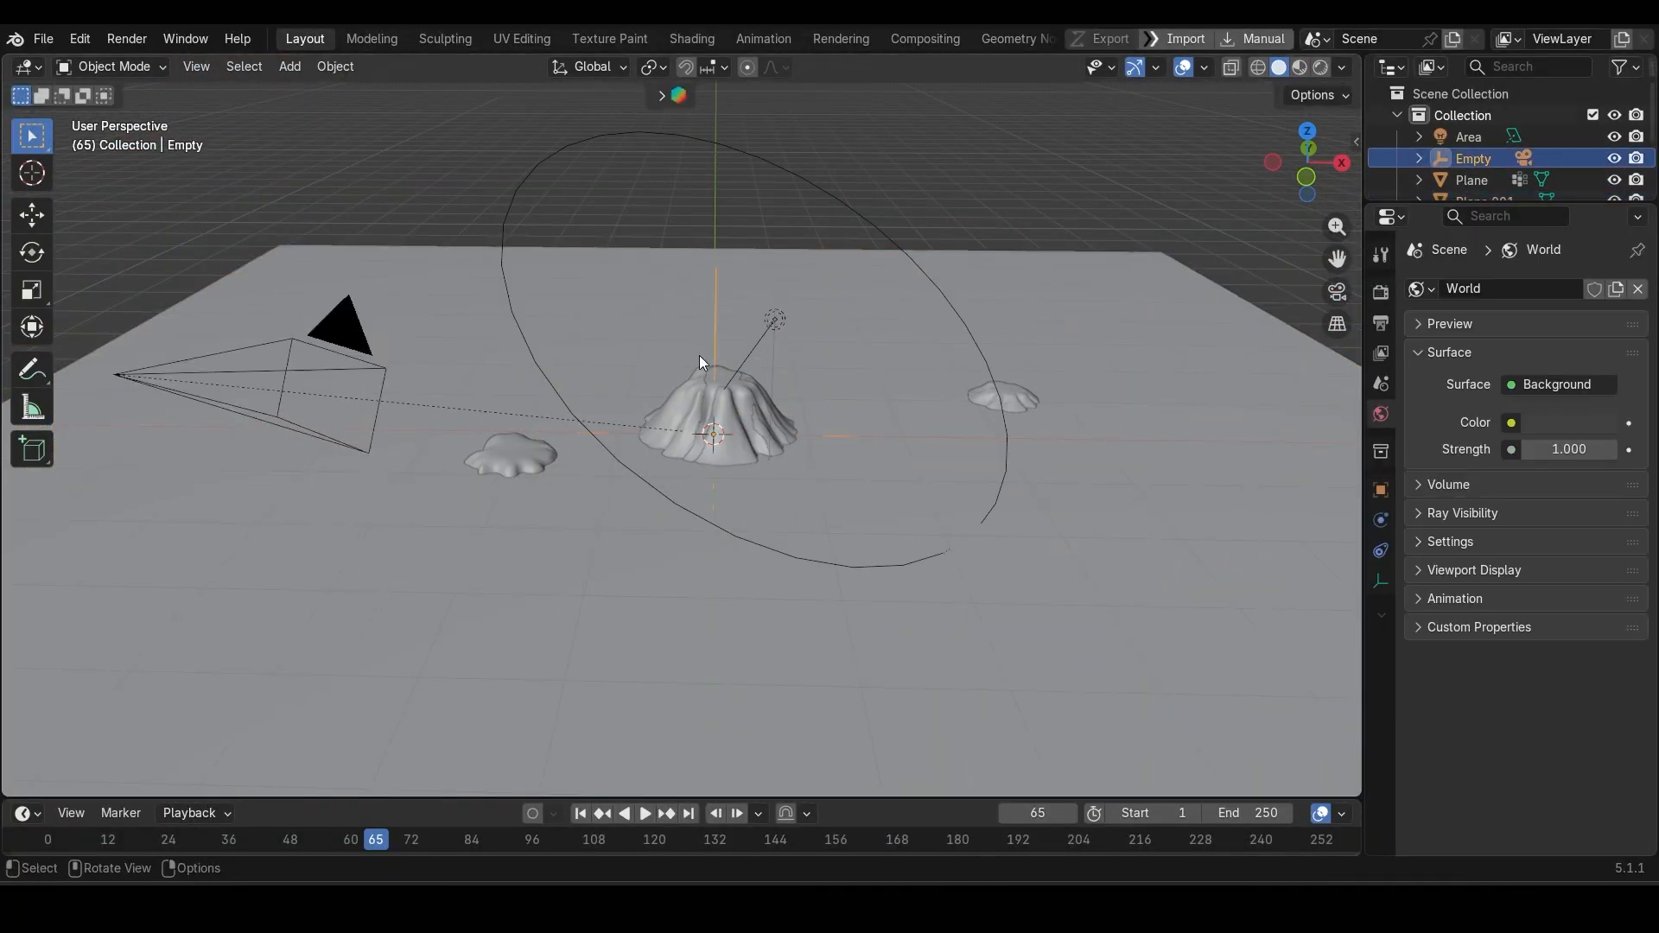
- Keyframe the Empty at frames 1 and 25 in camera view, and move the current frame to 50 in an enlarged timeline
key("KP_0")
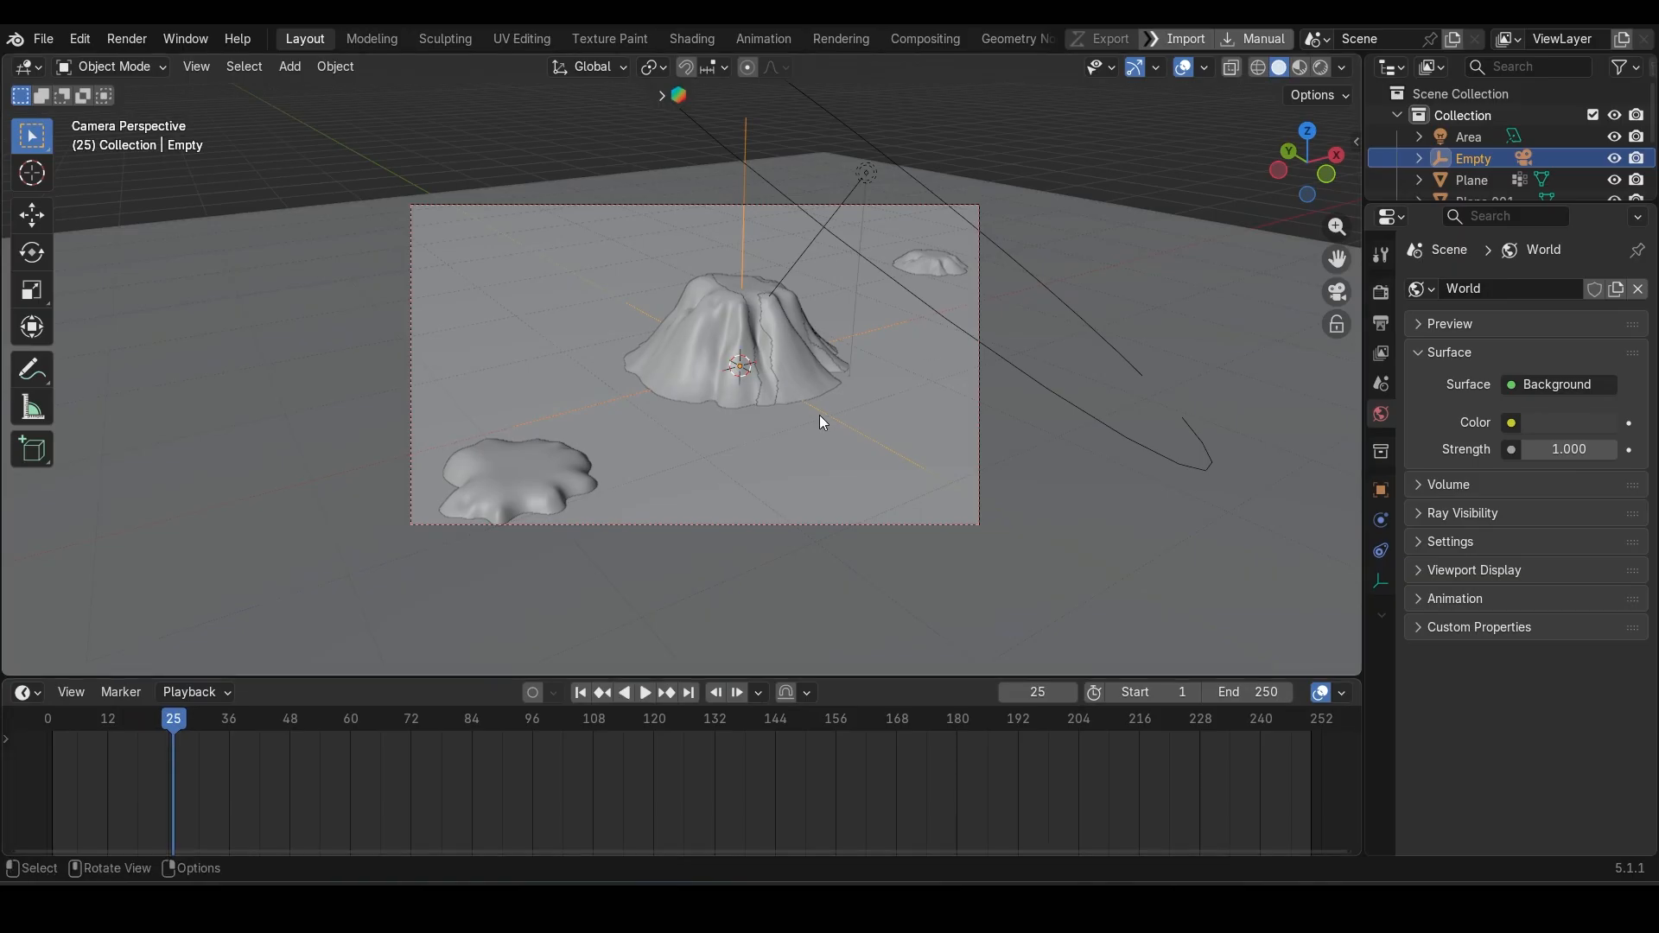
key("z")
key("ctrl+c")
left_click_drag(213, 722, 298, 726)
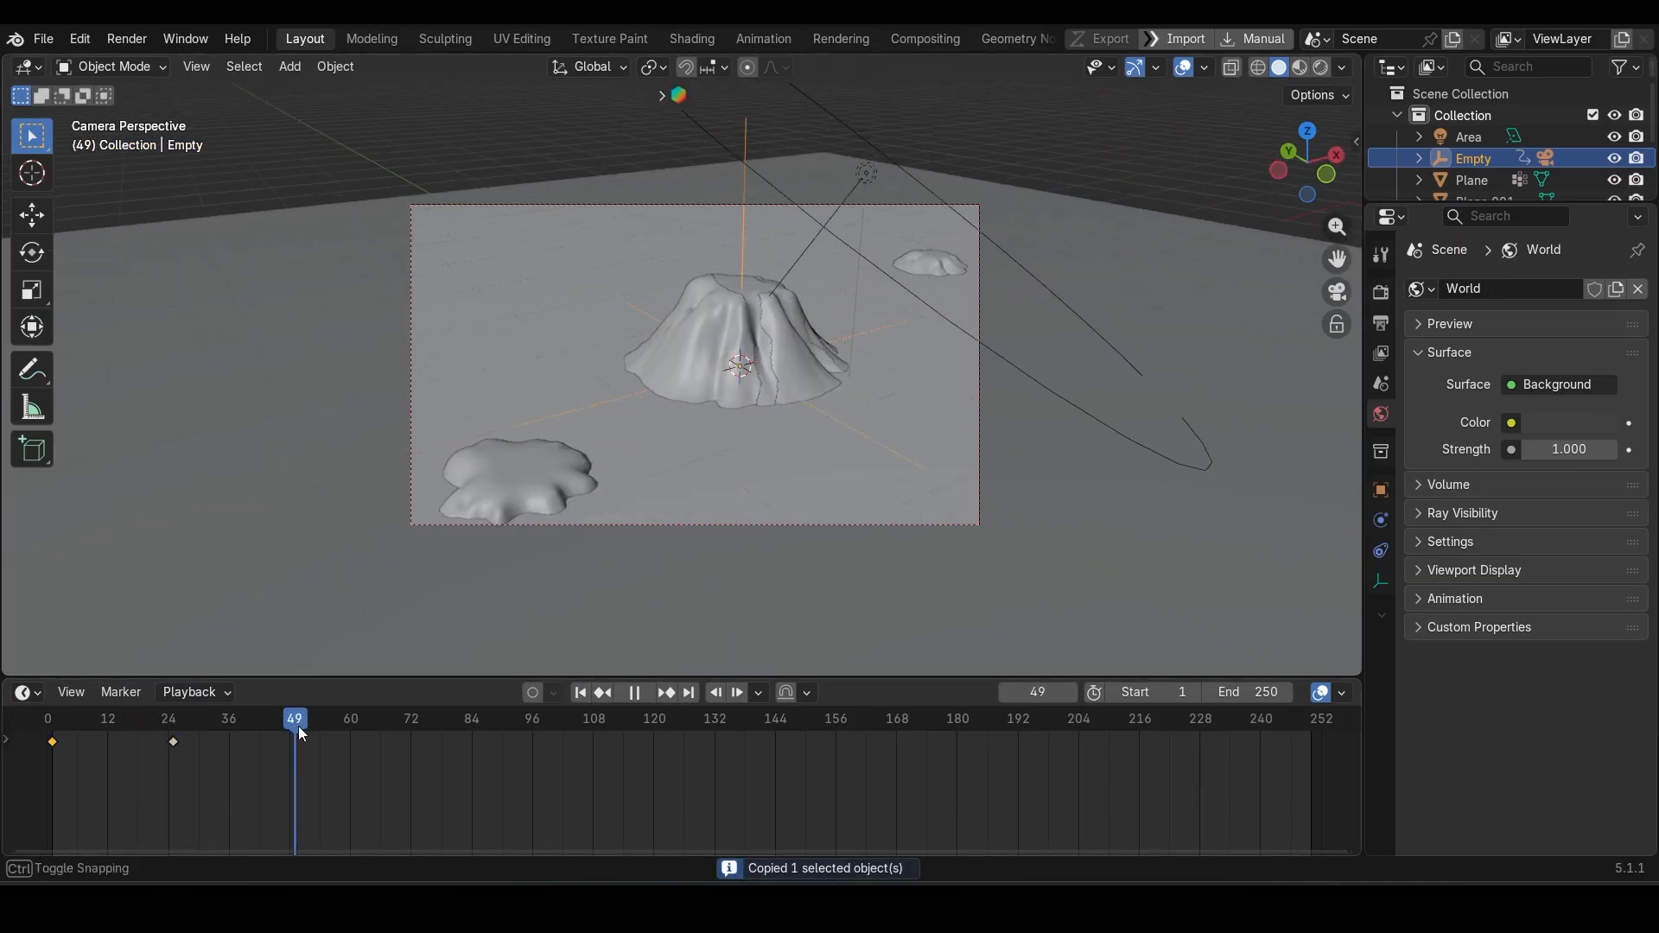
key("ctrl+v")
left_click_drag(449, 677, 448, 544)
mouse_move(300, 588)
left_mouse_down()
mouse_move(23, 596)
mouse_move(300, 591)
left_mouse_up()
- Show the Empty's transform values and keyframe its Z rotation at -15.625° on frame 1
key("n")
left_click(1349, 136)
double_click(1227, 309)
key("ctrl+c")
key("Escape")
left_click(53, 607)
key("BackSpace")
key("Return")
key("i")
- Set the Empty's Z rotation to 15.625° at frame 50 and keyframe it
key("shift+Left")
key("space")
key("space")
type("15")
key("Return")
type("i15")
key("Return")
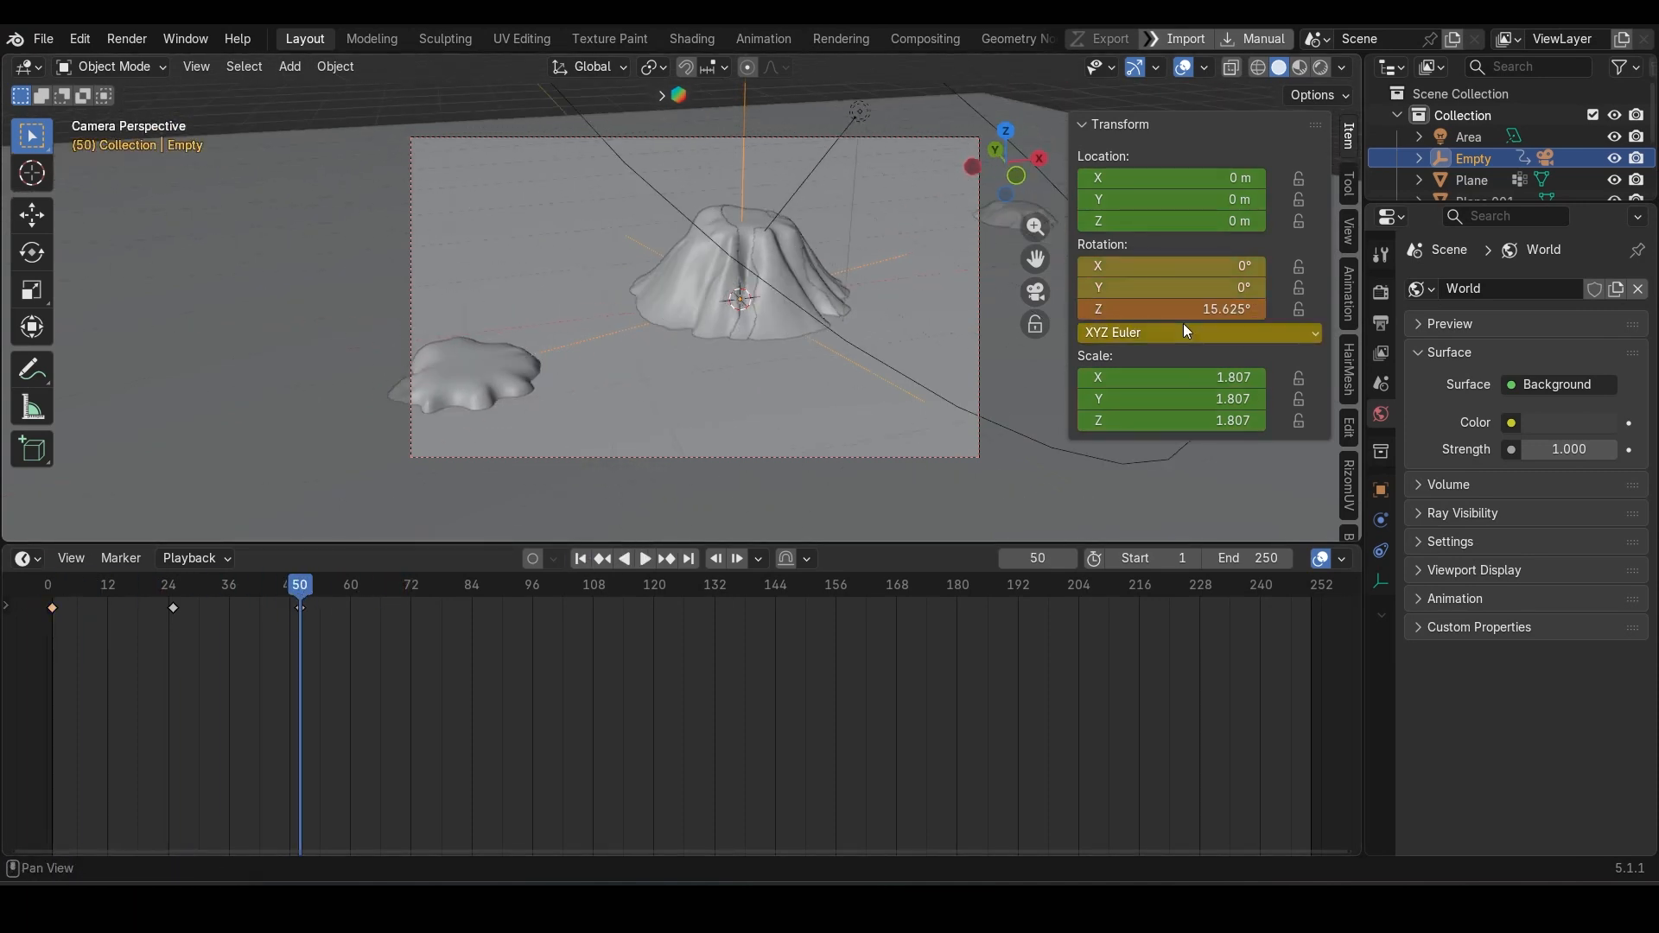
- Change the interpolation of all the Empty's keyframes in the Graph Editor, and play back the camera move from the Timeline
left_click(27, 559)
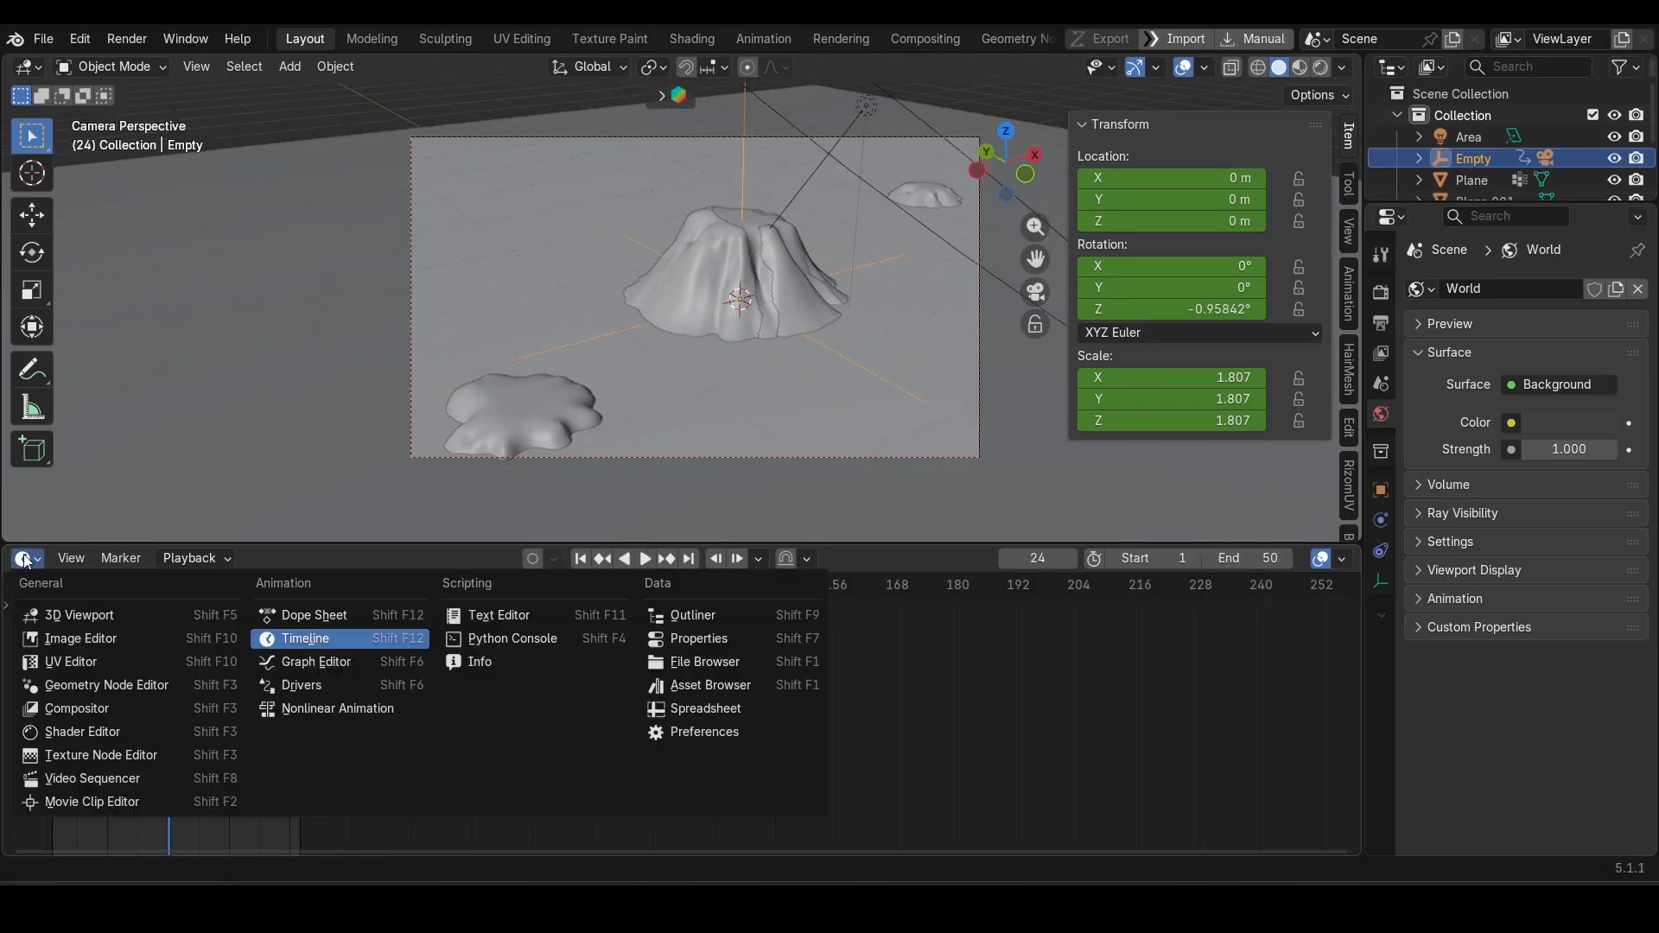
left_click(311, 664)
scroll(780, 759, "down", 10)
key("a")
right_click(484, 708)
mouse_move(423, 713)
left_click(588, 587)
left_click(27, 558)
left_click(311, 641)
key("space")
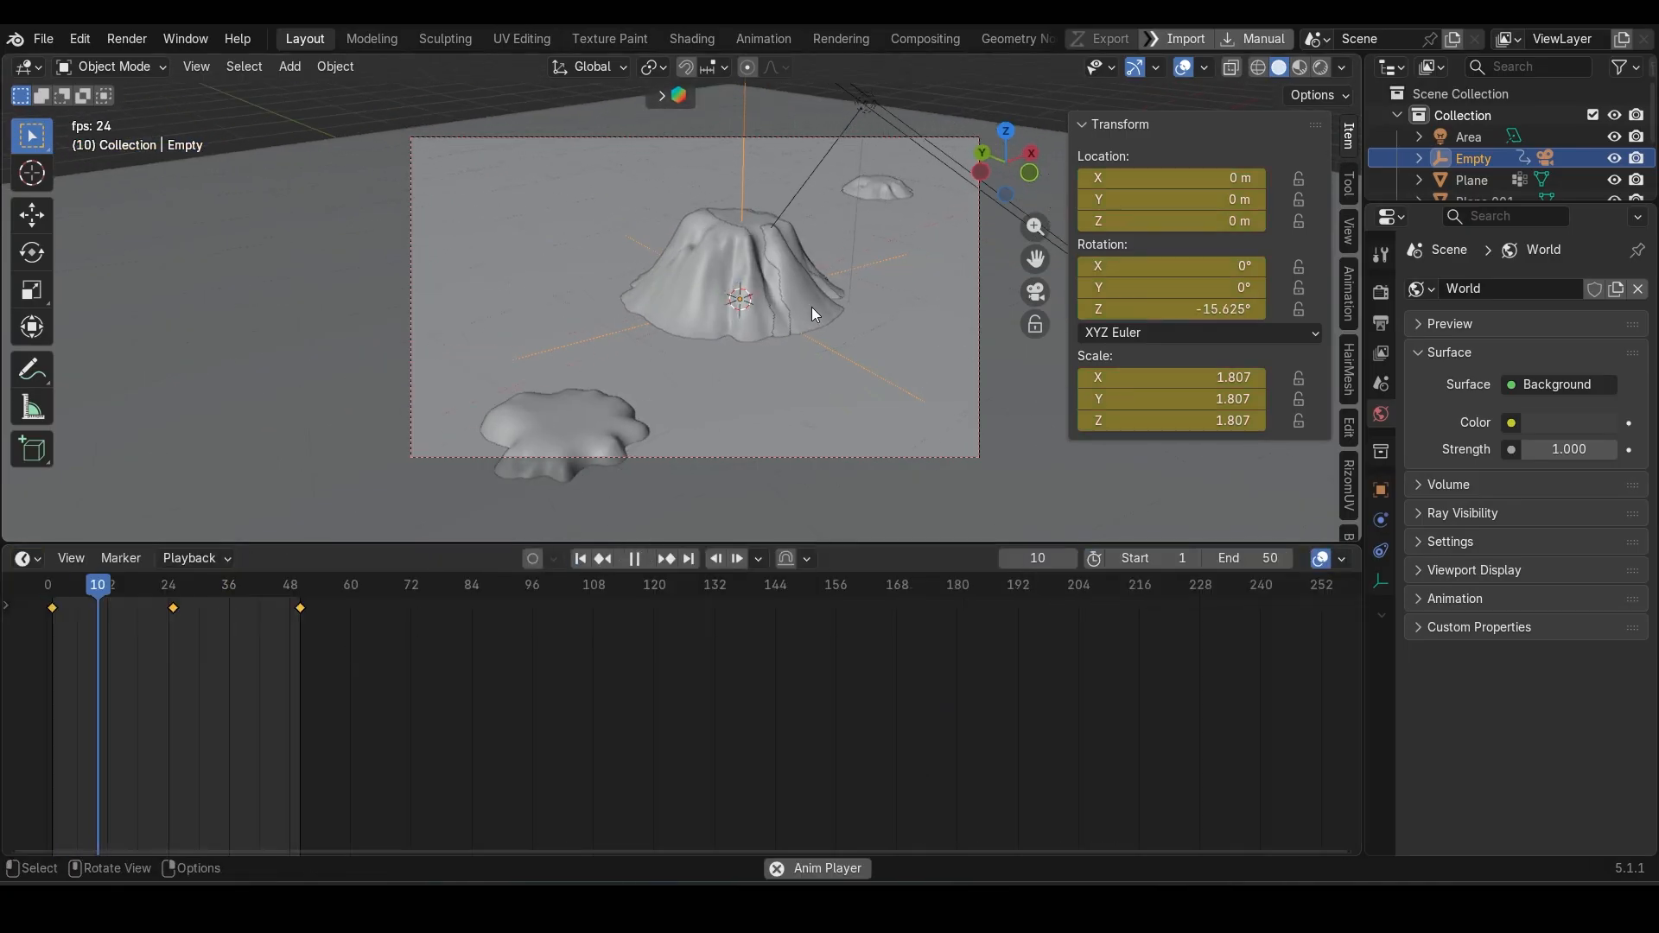
key("Escape")
- Save the file and render the animation after checking the film and output settings
left_click(1380, 292)
scroll(1471, 681, "down", 10)
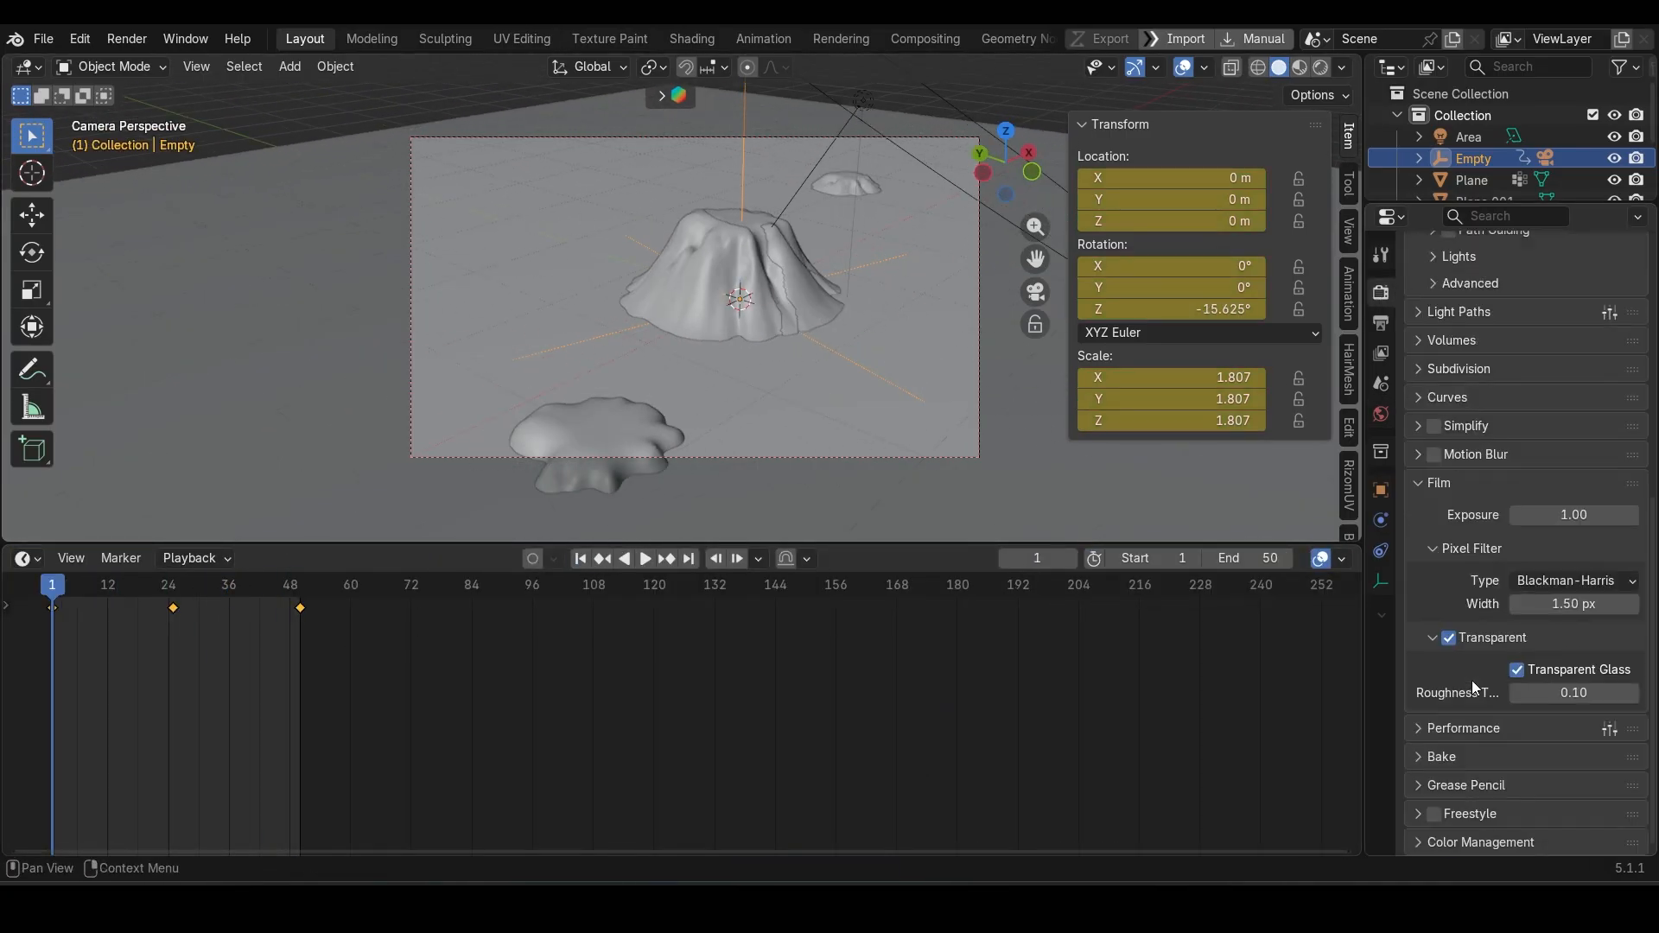
left_click(1380, 321)
scroll(1391, 361, "down", 5)
scroll(1495, 638, "up", 5)
key("ctrl+s")
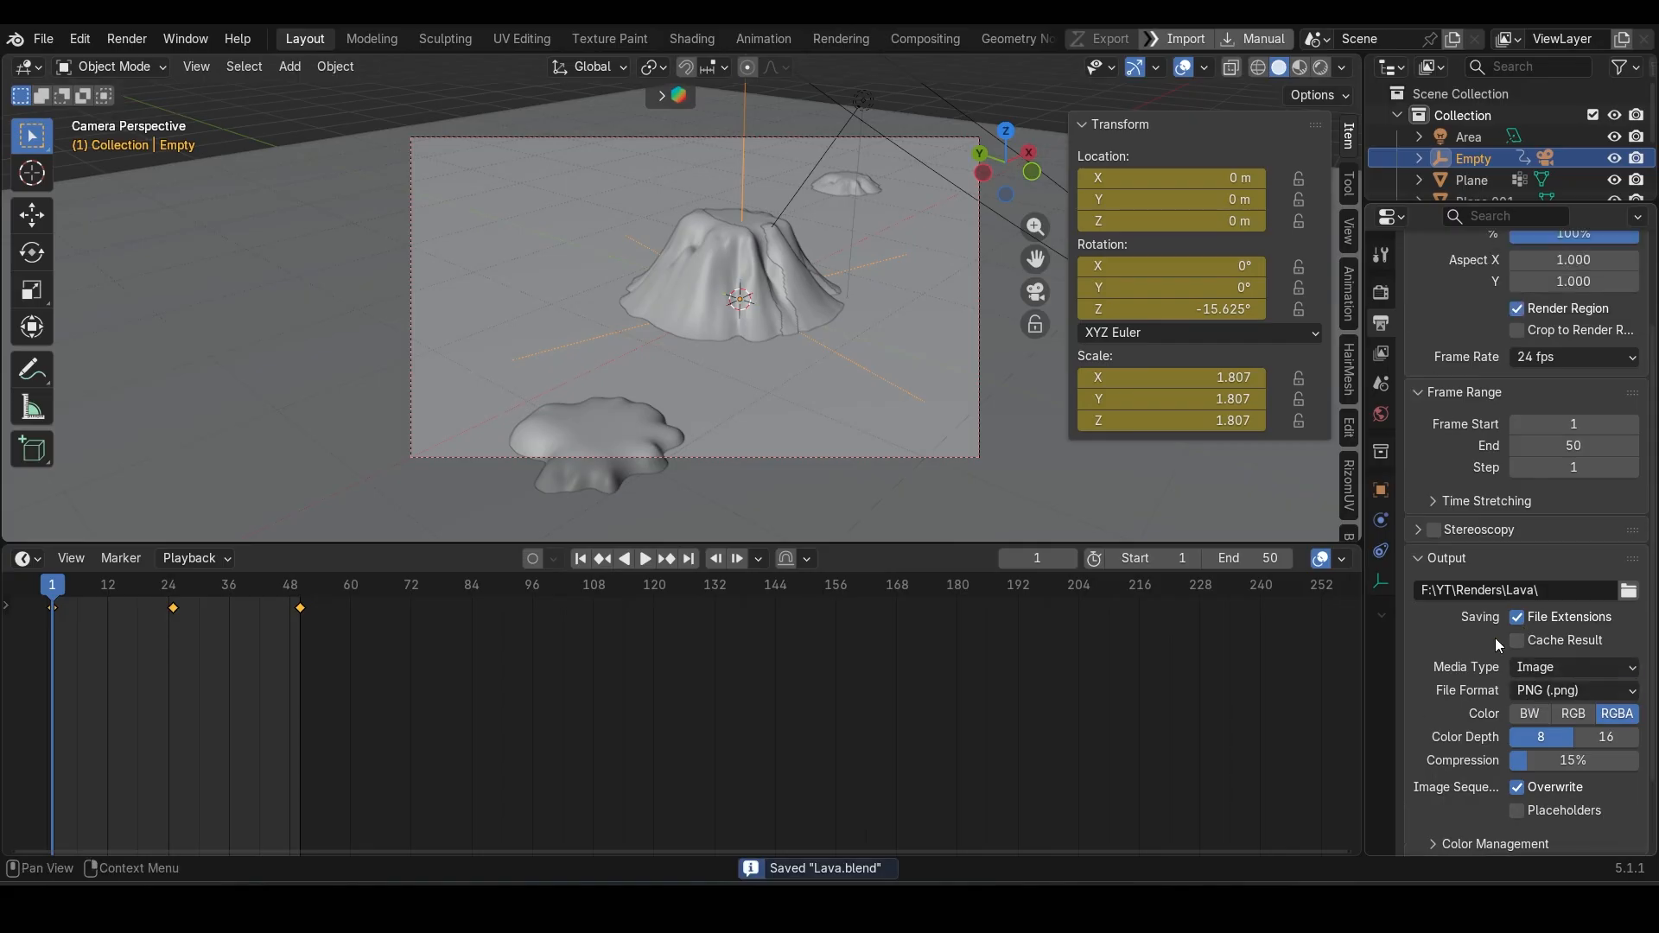
left_click(127, 38)
left_click(164, 86)
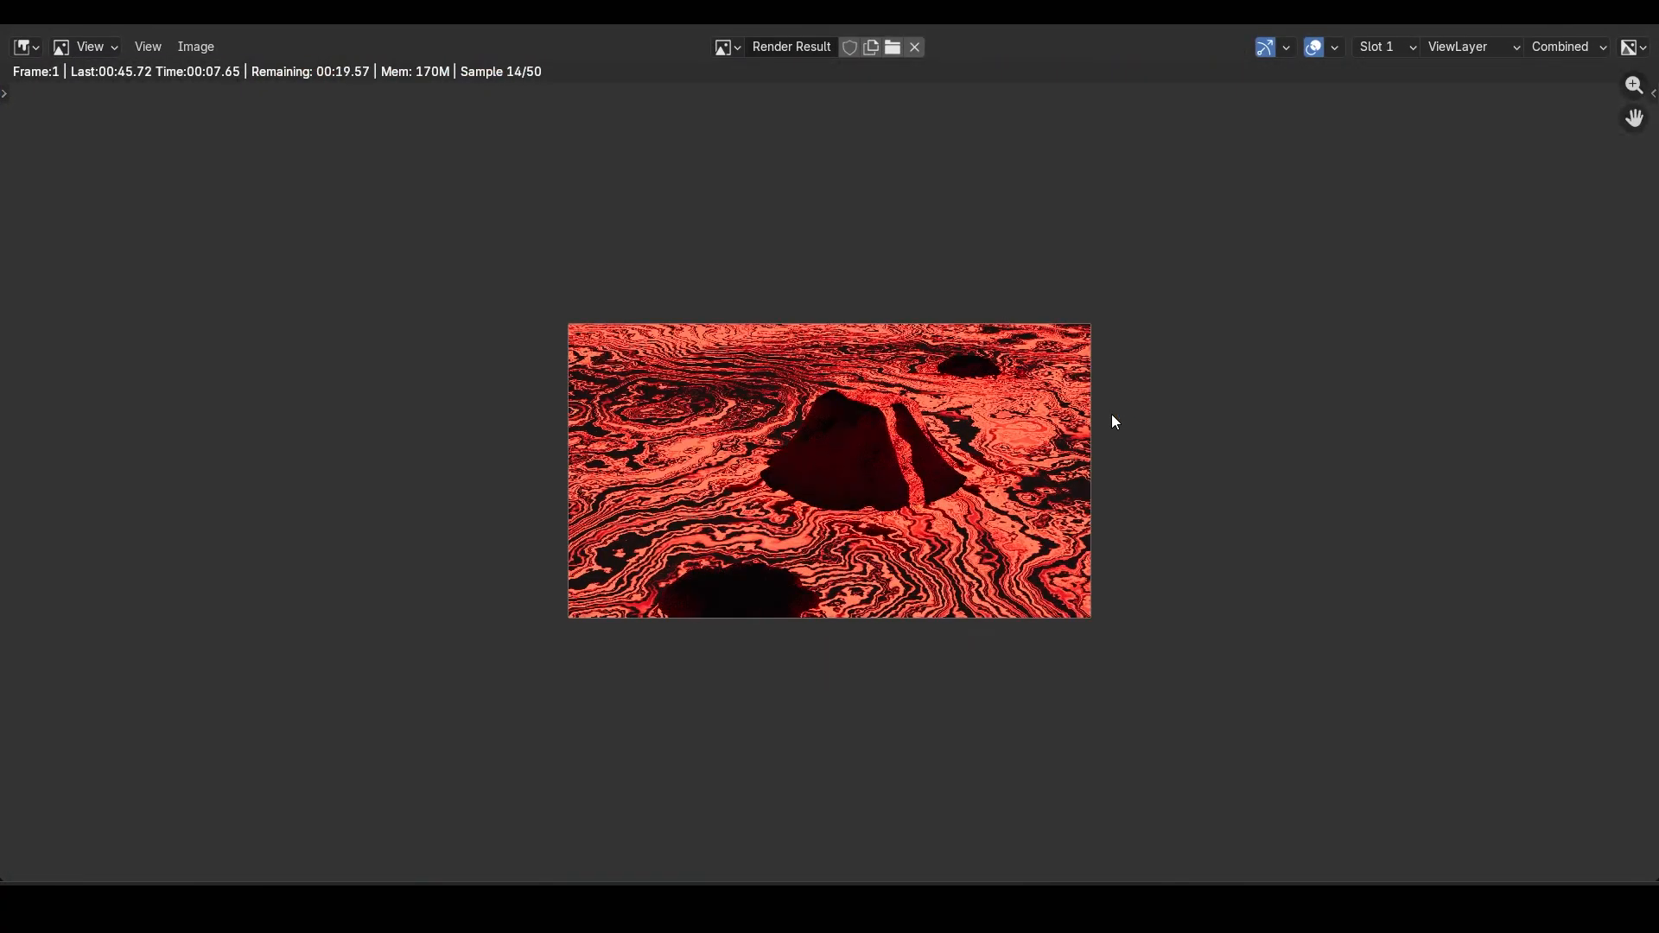